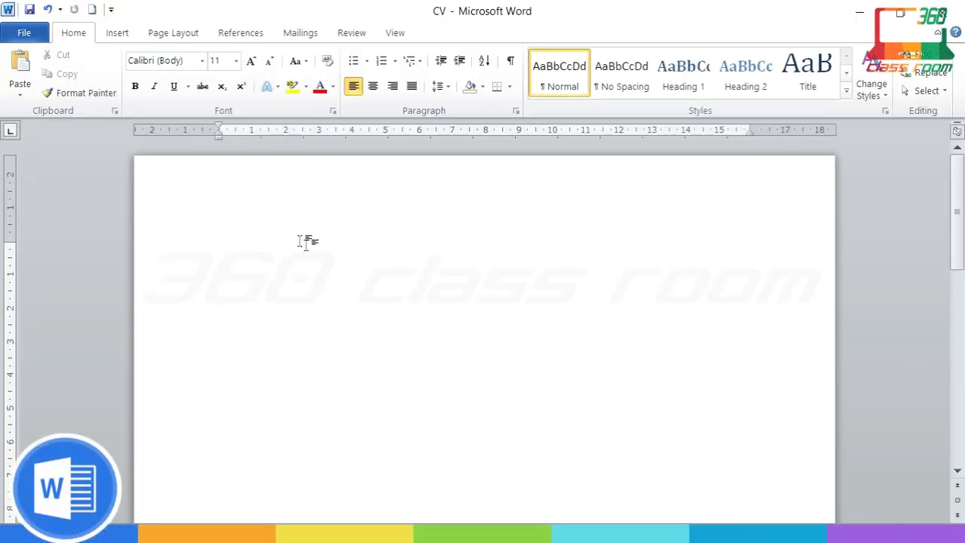
# Step: Change the page size to A4 (21 cm x 29.7 cm) from Page Layout's Size list
pyautogui.click(174, 40)
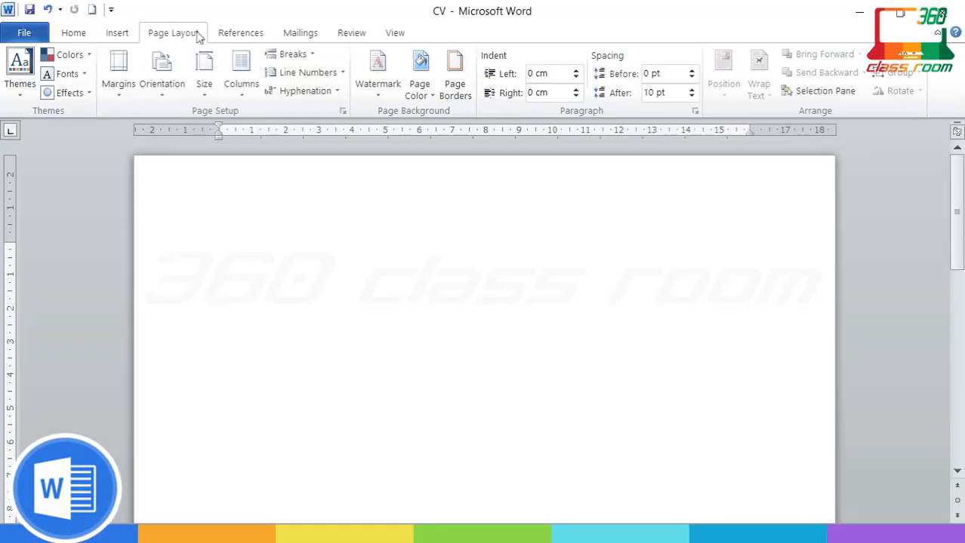
pyautogui.click(213, 99)
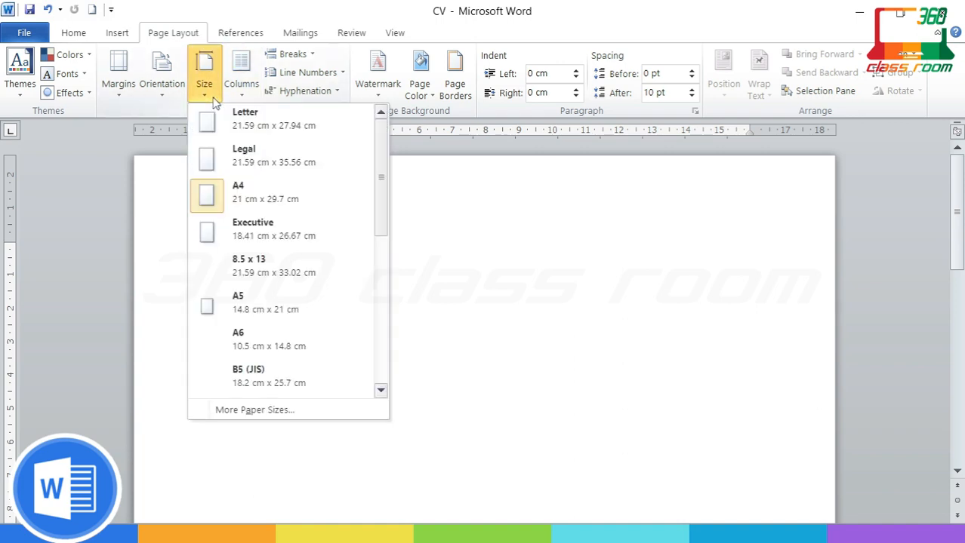
pyautogui.click(315, 199)
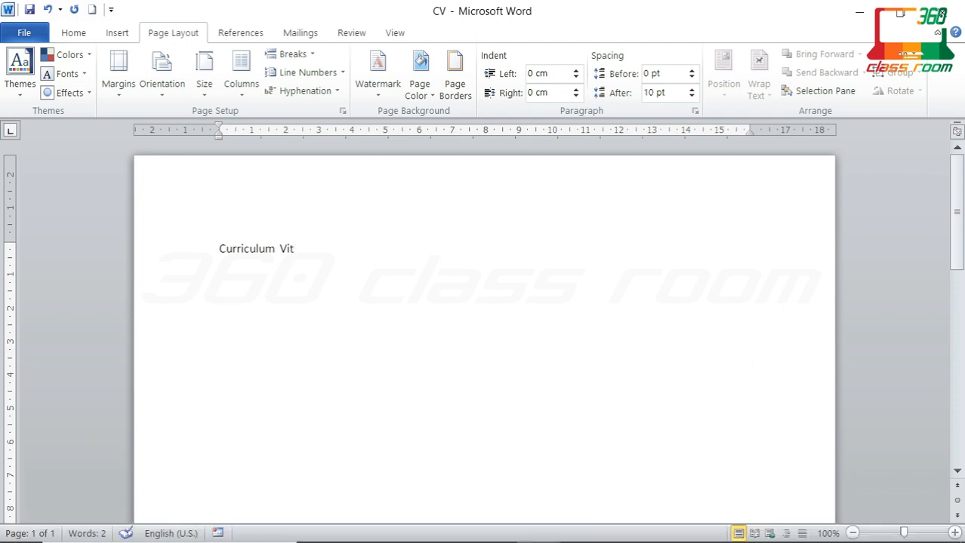
# Step: Complete the heading as 'Curriculum Vitae' and centre it on the page
pyautogui.write('ae')
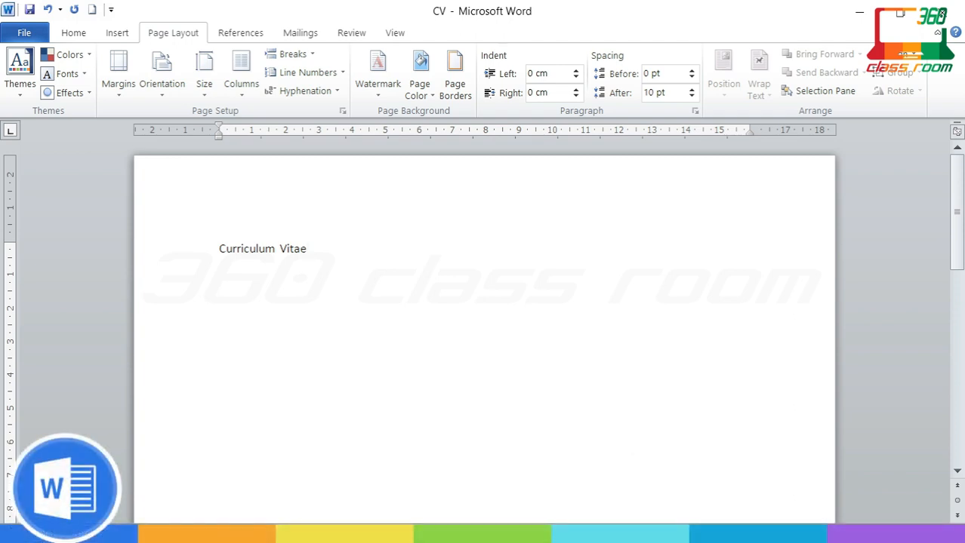
pyautogui.tripleClick(323, 242)
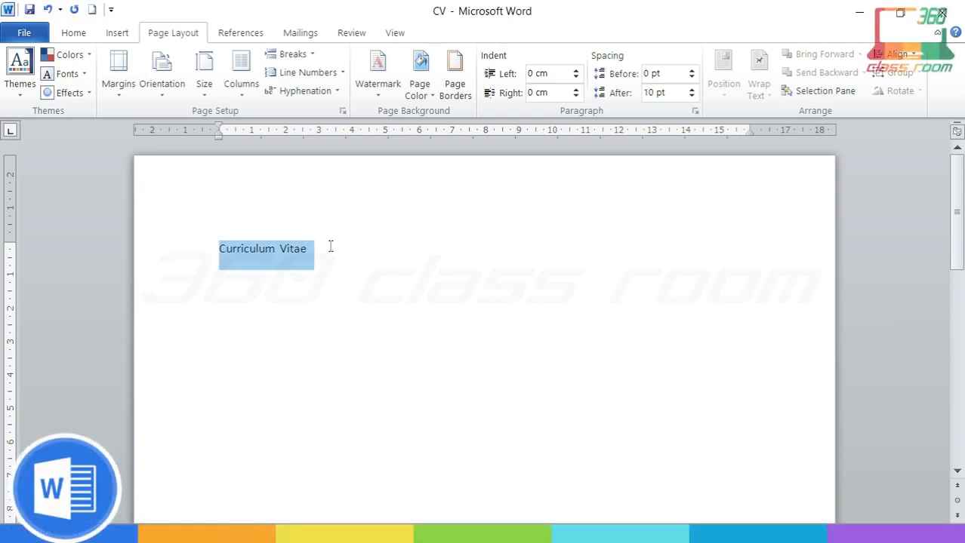
pyautogui.click(330, 246)
pyautogui.tripleClick(330, 246)
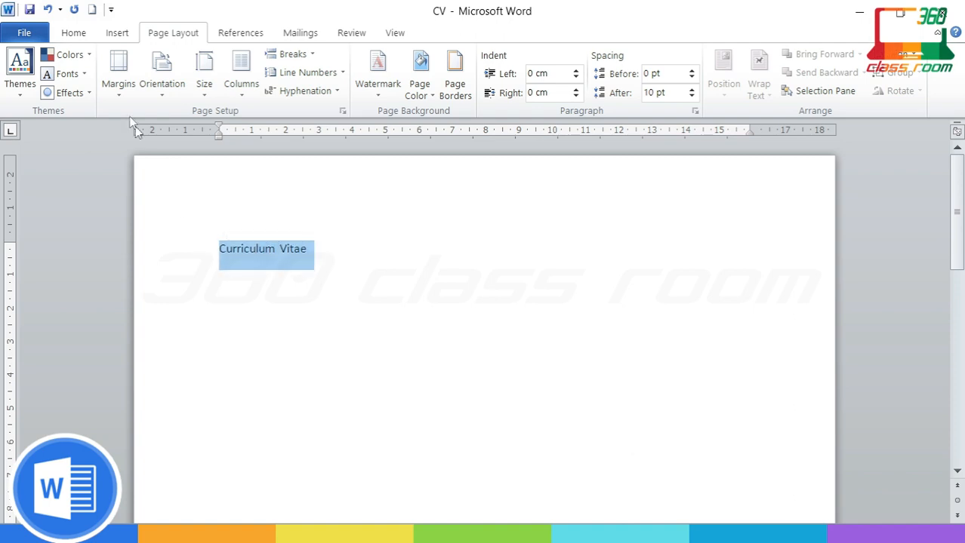
pyautogui.click(76, 34)
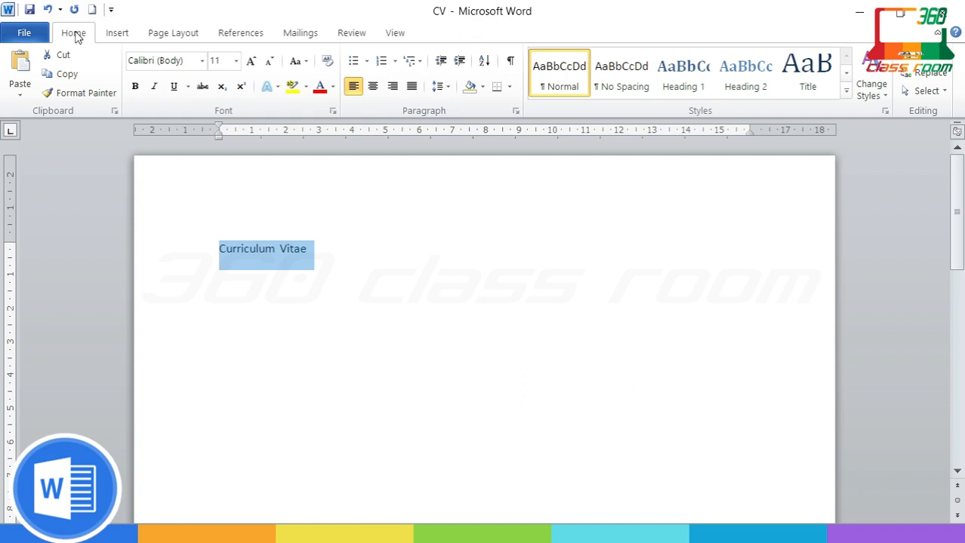
pyautogui.click(373, 87)
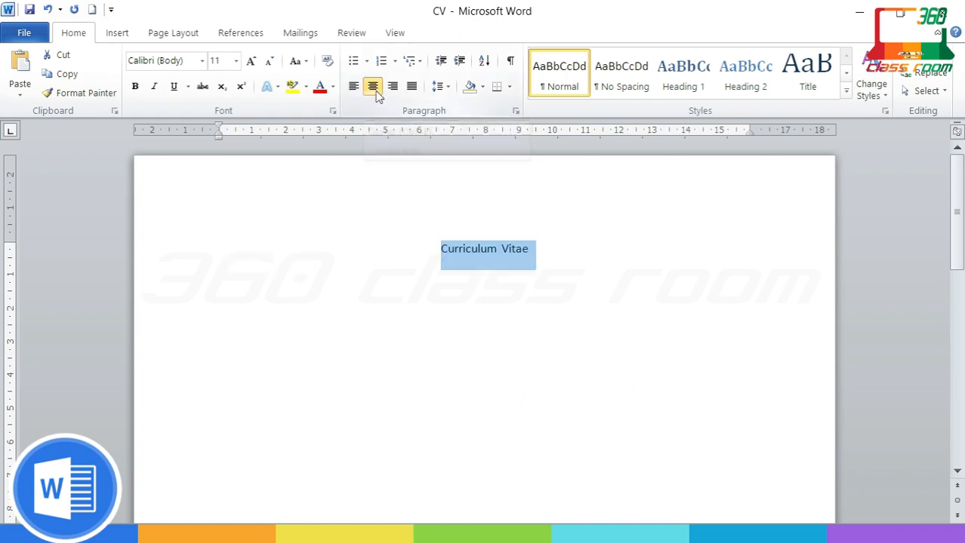
# Step: Start a new left-aligned line below the centred title
pyautogui.click(544, 254)
pyautogui.press('Return')
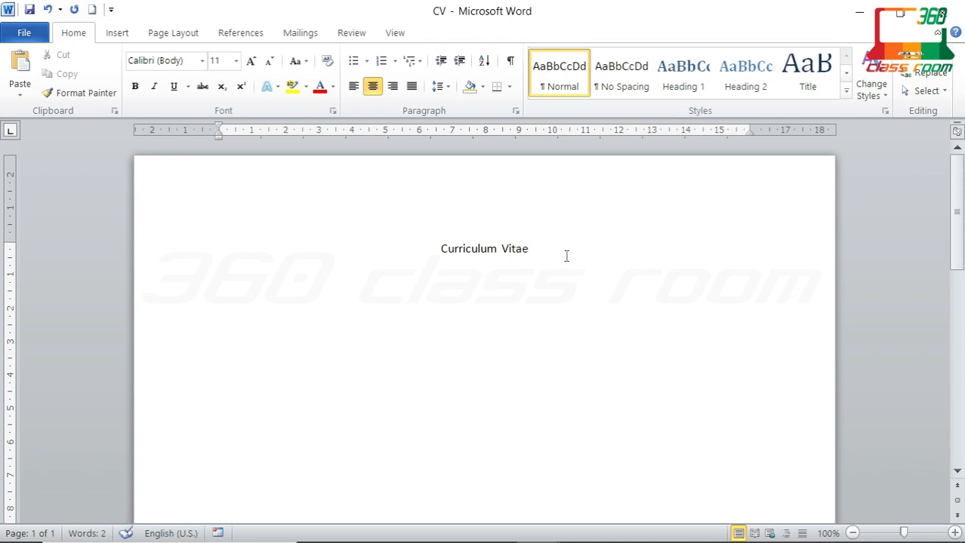
pyautogui.hotkey('ctrl', 'l')
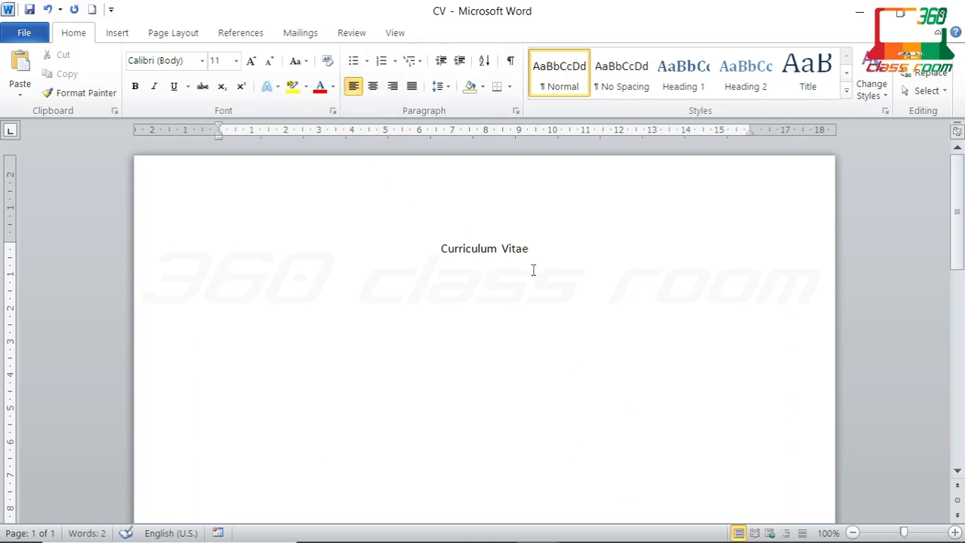
# Step: Type the tab-aligned 'Name :' and 'Contact No :' lines with the applicant's name and phone number
pyautogui.write('Name')
pyautogui.press('Tab')
pyautogui.press('Tab')
pyautogui.write(':')
pyautogui.press('Tab')
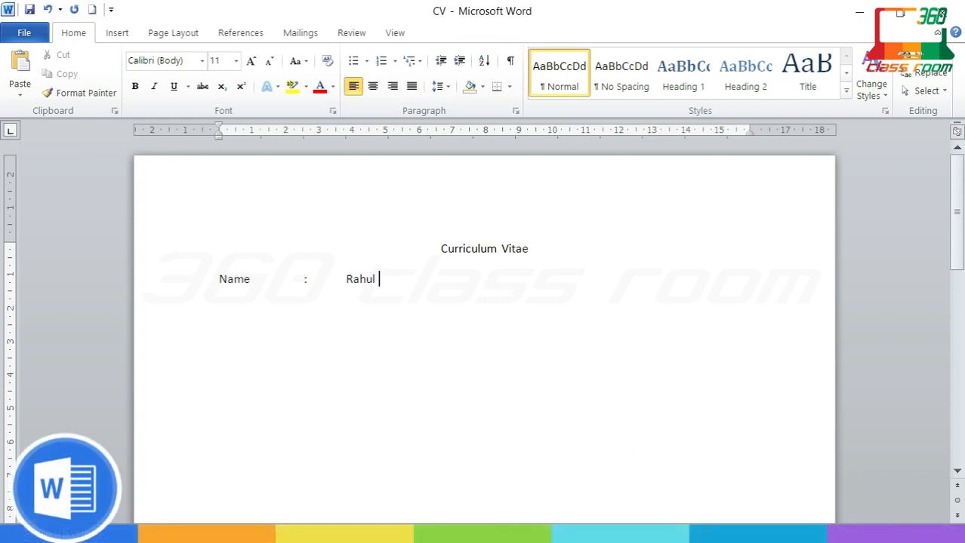
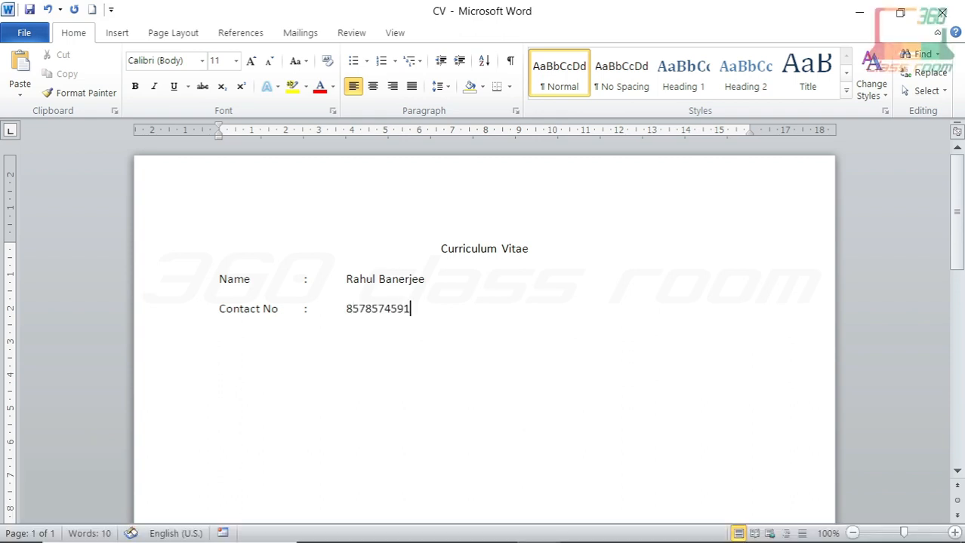
pyautogui.press('Return')
# Step: Add the tab-aligned 'E-mail ID :' line with the applicant's e-mail address, then a blank line
pyautogui.write('E-')
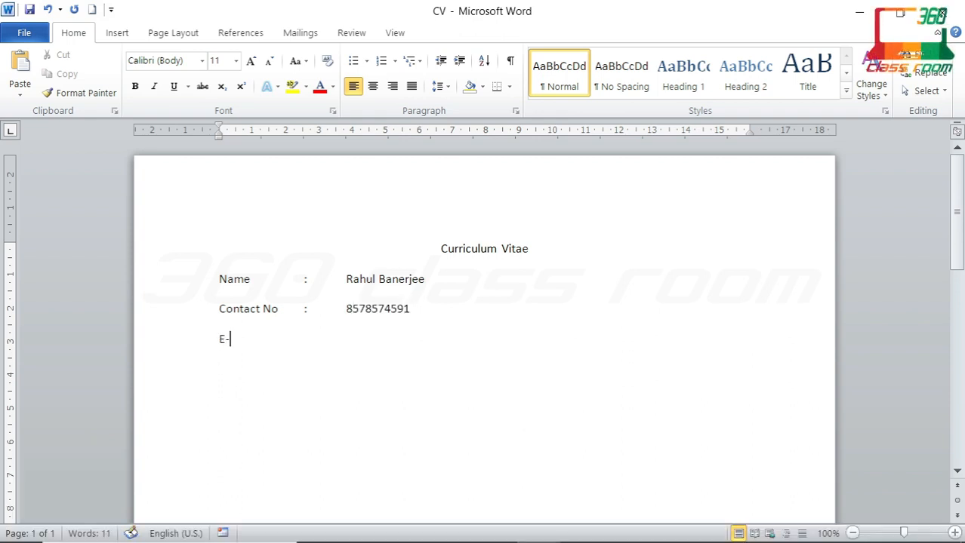
pyautogui.write('mail')
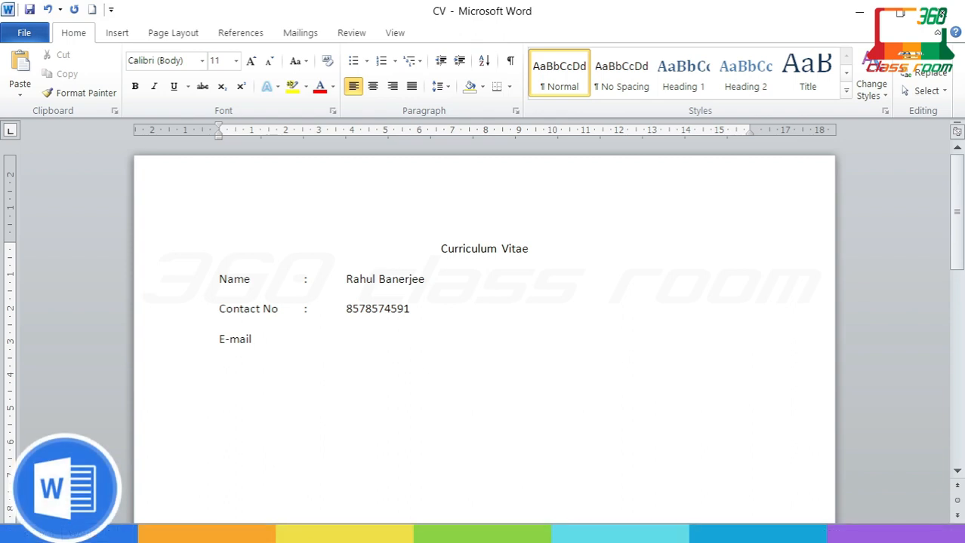
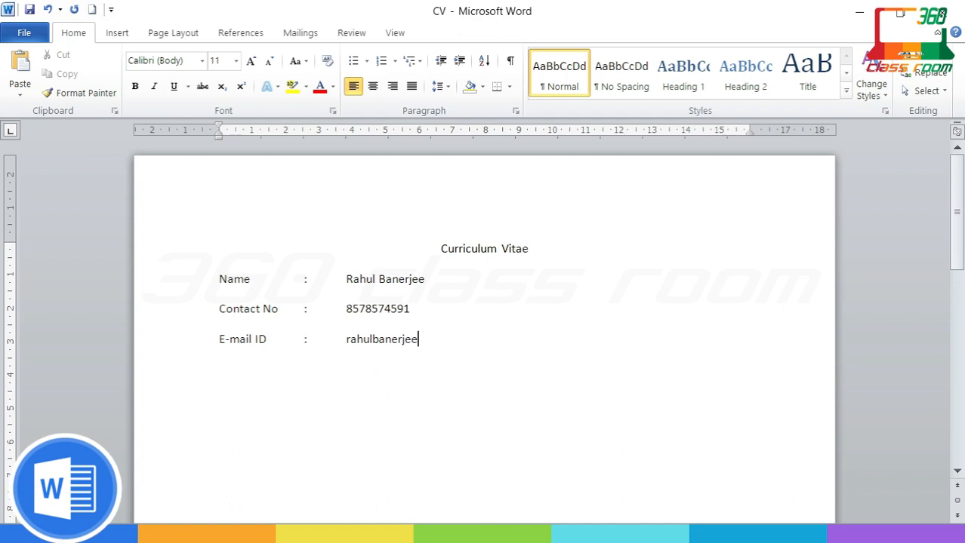
pyautogui.press('Return')
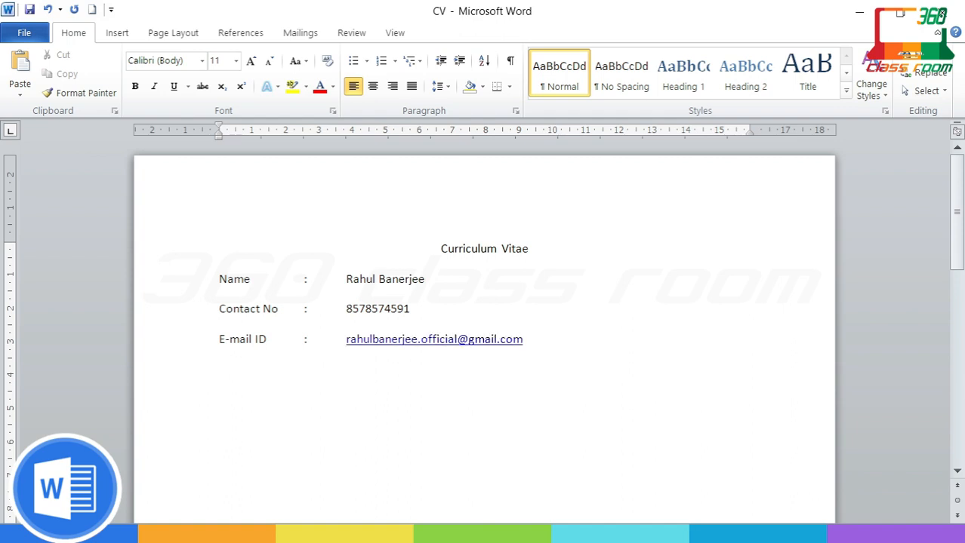
pyautogui.press('Return')
pyautogui.scroll(-2, 581, 340)
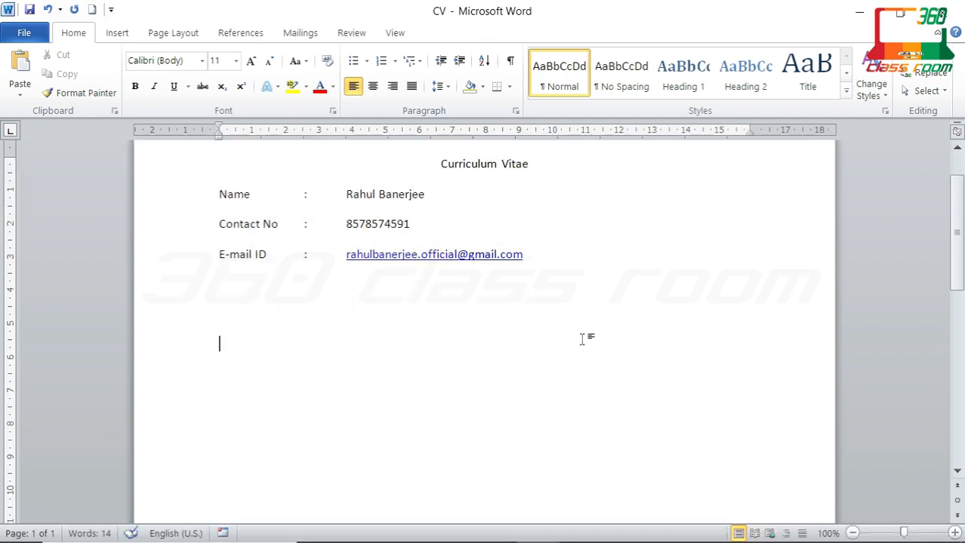
# Step: Type the CAREER OBJECTIVE heading and begin the tab-indented objective sentence
pyautogui.write('CAREER OB')
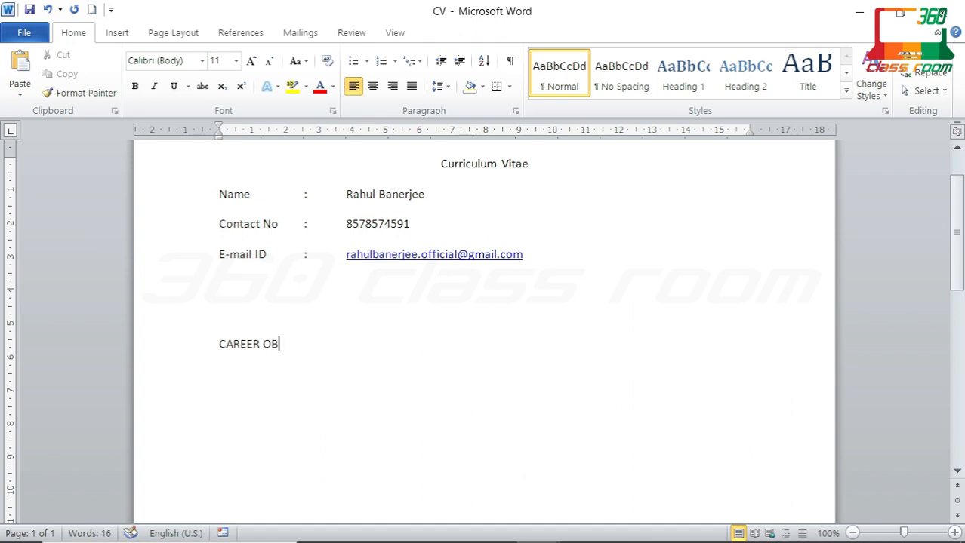
pyautogui.write('JECTIVE')
pyautogui.press('Return')
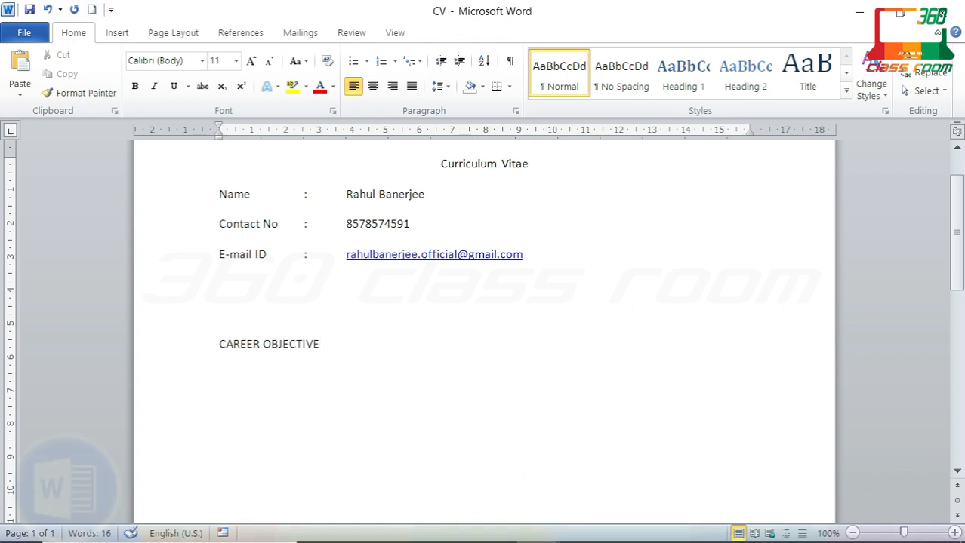
pyautogui.press('Tab')
pyautogui.write('S')
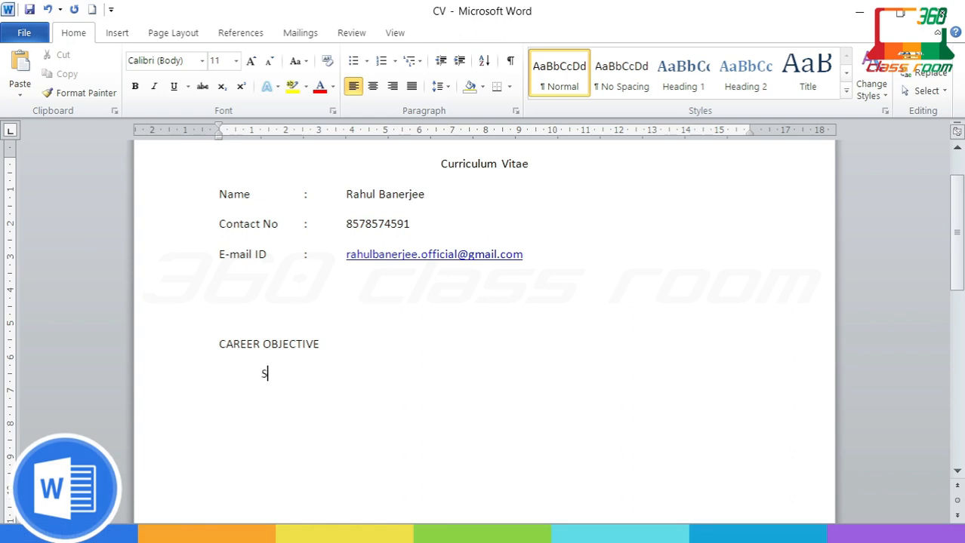
pyautogui.write('eeking an ent')
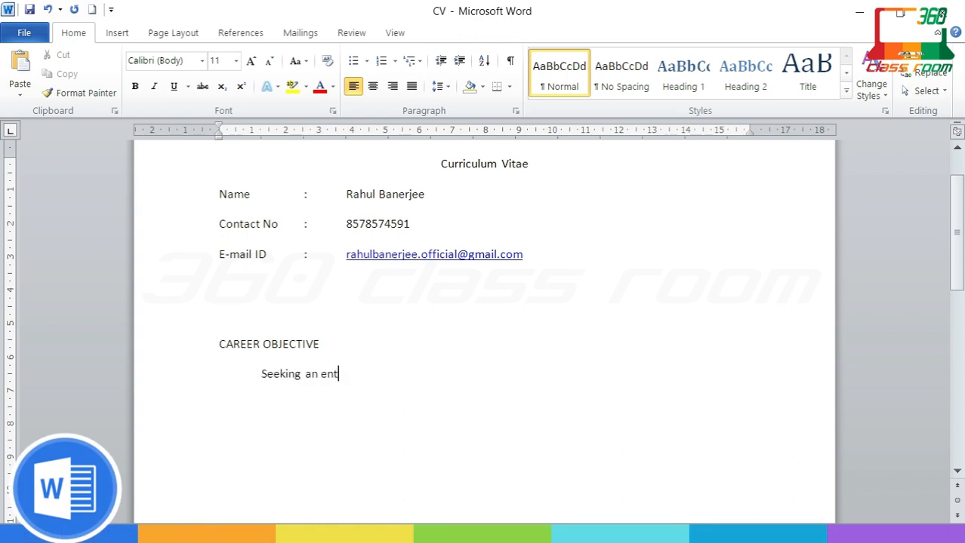
pyautogui.write('ry level position to st')
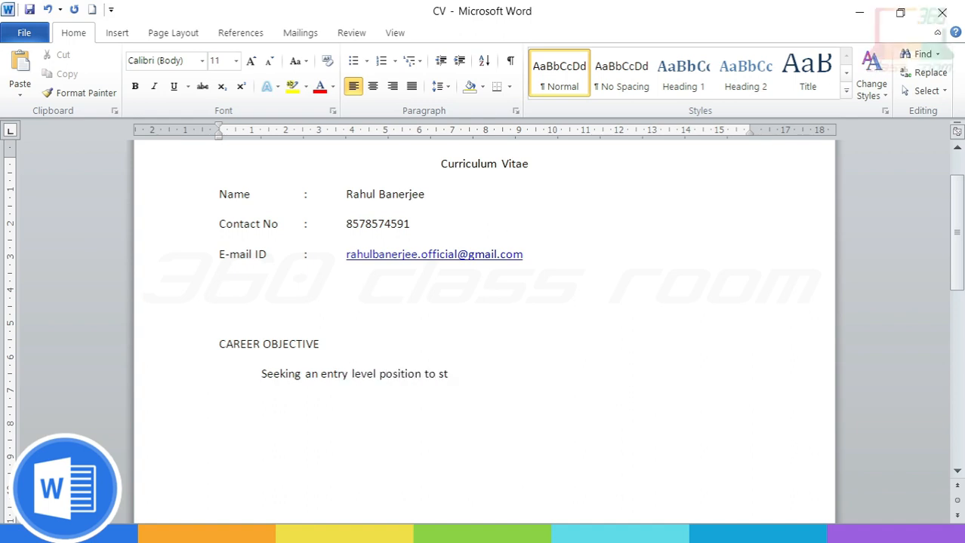
pyautogui.write('art the ')
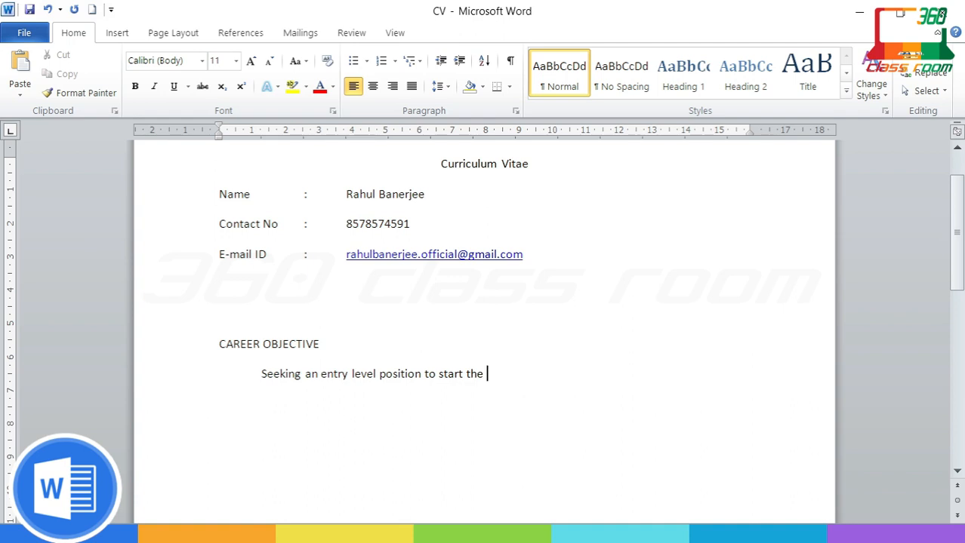
pyautogui.write('career wher')
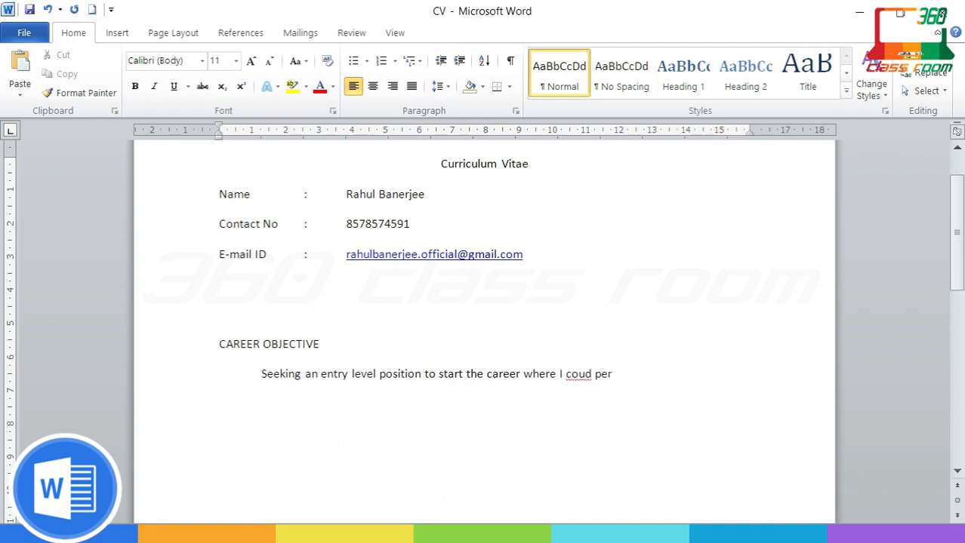
pyautogui.write('e i coud perform my skills and')
# Step: Correct 'coud' to 'could' and finish the objective with '...for the better growth of the organization.'
pyautogui.rightClick(586, 375)
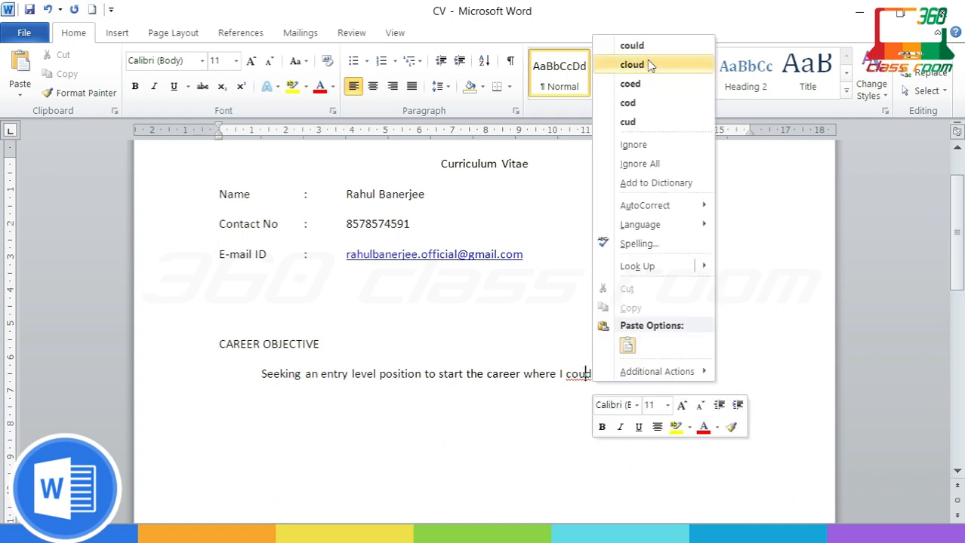
pyautogui.click(654, 44)
pyautogui.click(729, 370)
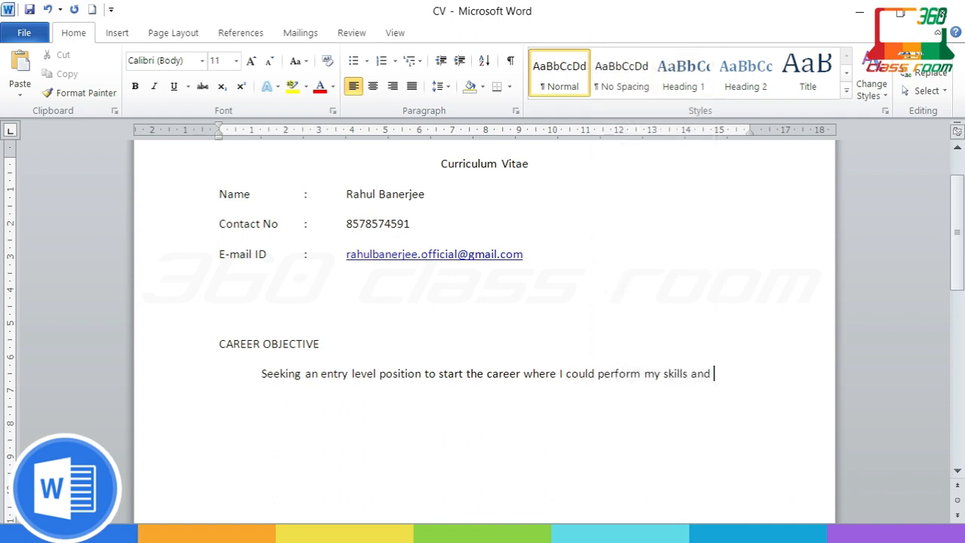
pyautogui.write('education fro')
pyautogui.press('BackSpace')
pyautogui.press('BackSpace')
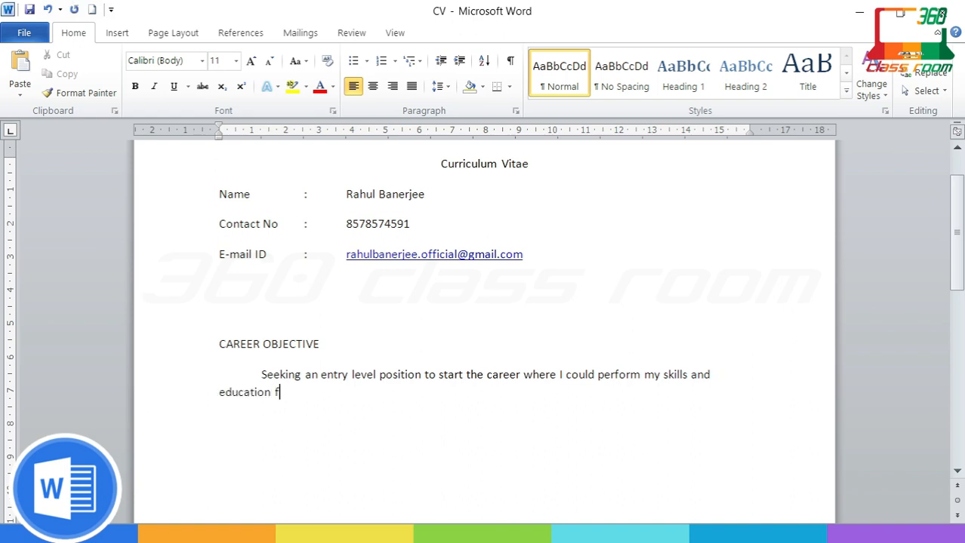
pyautogui.write('or the better grow')
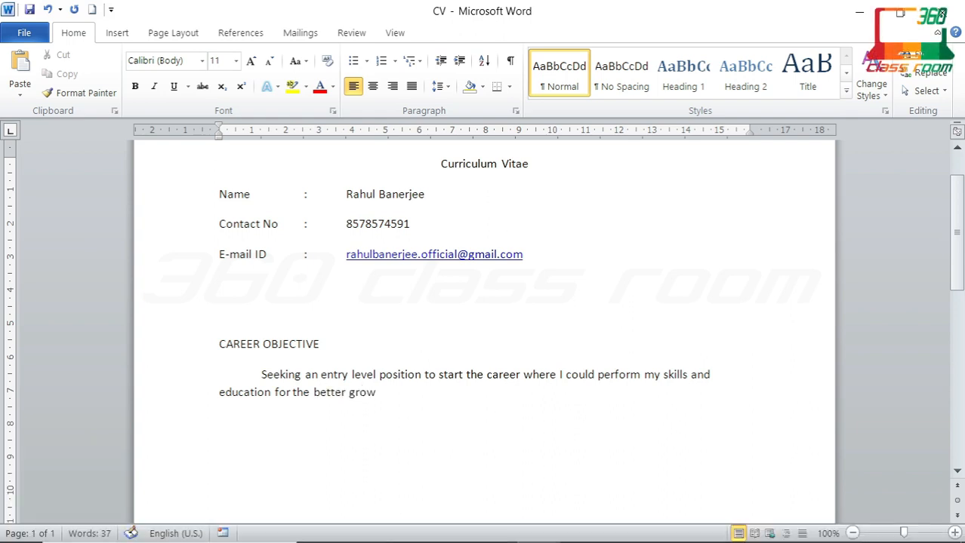
pyautogui.write('th of the orga')
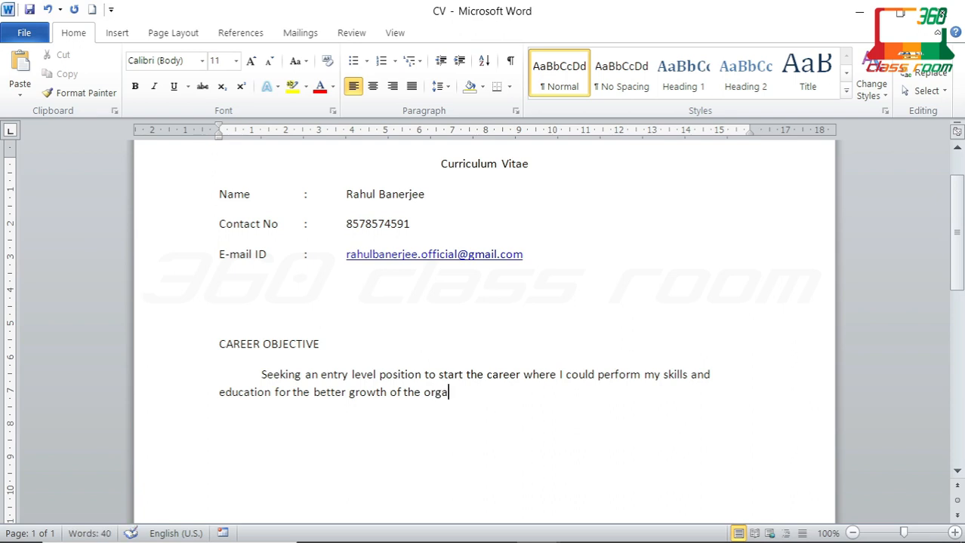
pyautogui.write('nization.')
pyautogui.press('Return')
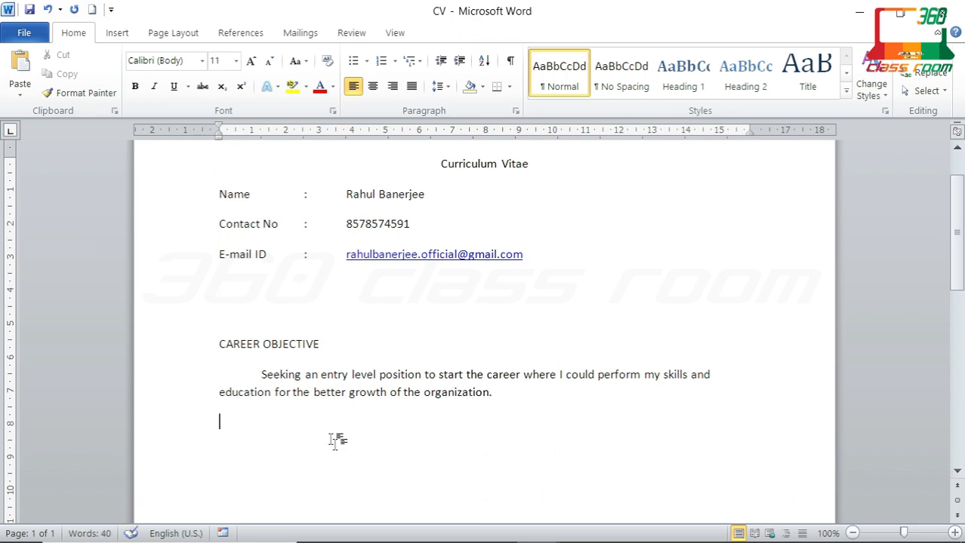
pyautogui.click(261, 374)
# Step: Remove the objective's indent and add an ACADEMIC QUALIFICATION heading below it
pyautogui.press('BackSpace')
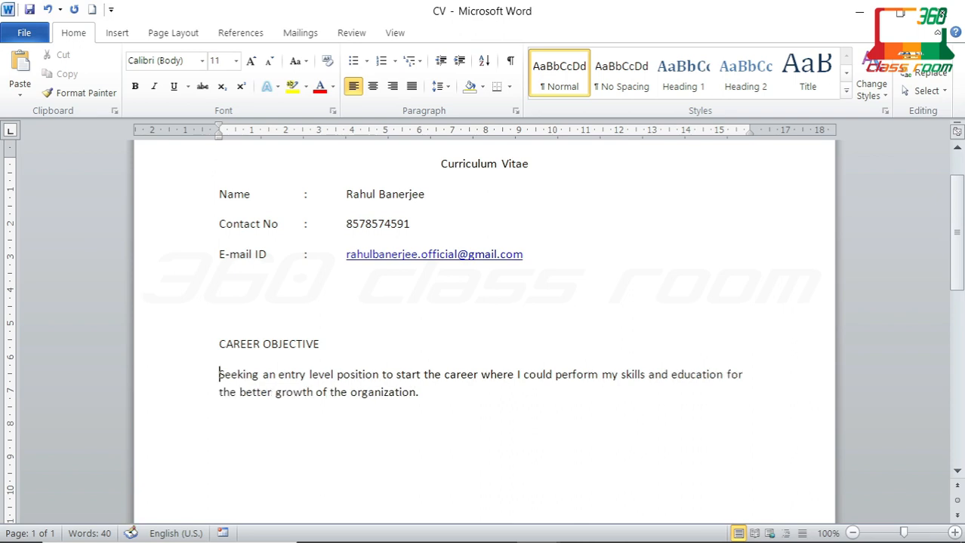
pyautogui.click(450, 397)
pyautogui.press('Return')
pyautogui.write('ACADEMIC')
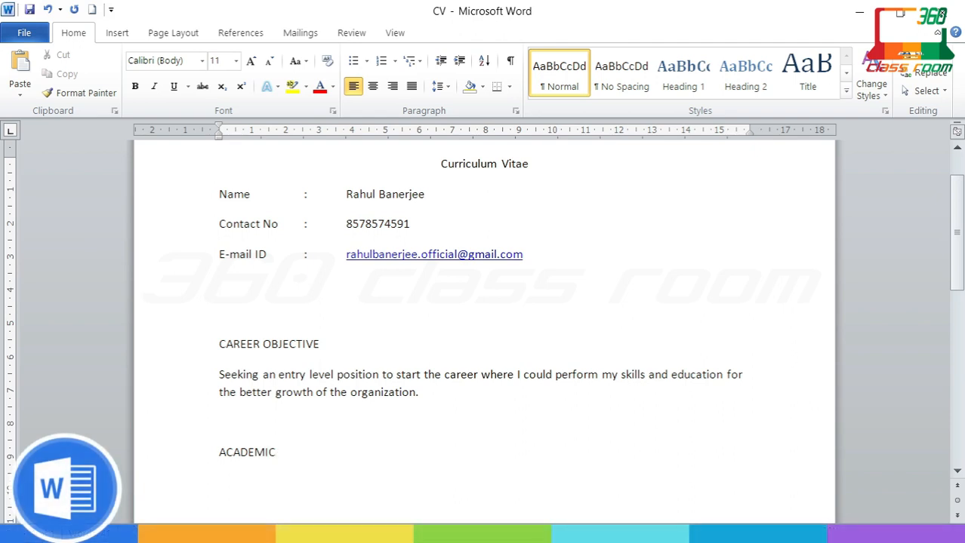
pyautogui.write(' QUALIFICATION')
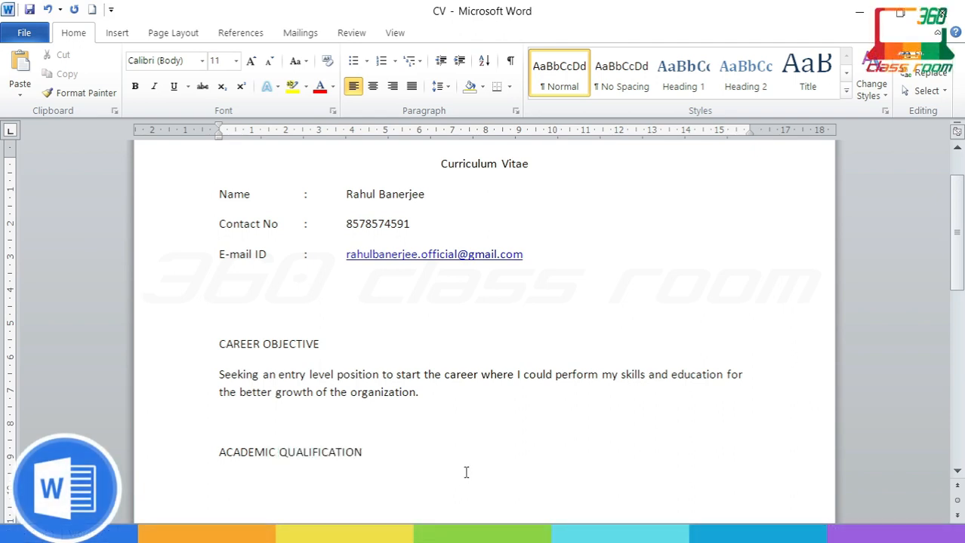
pyautogui.press('Return')
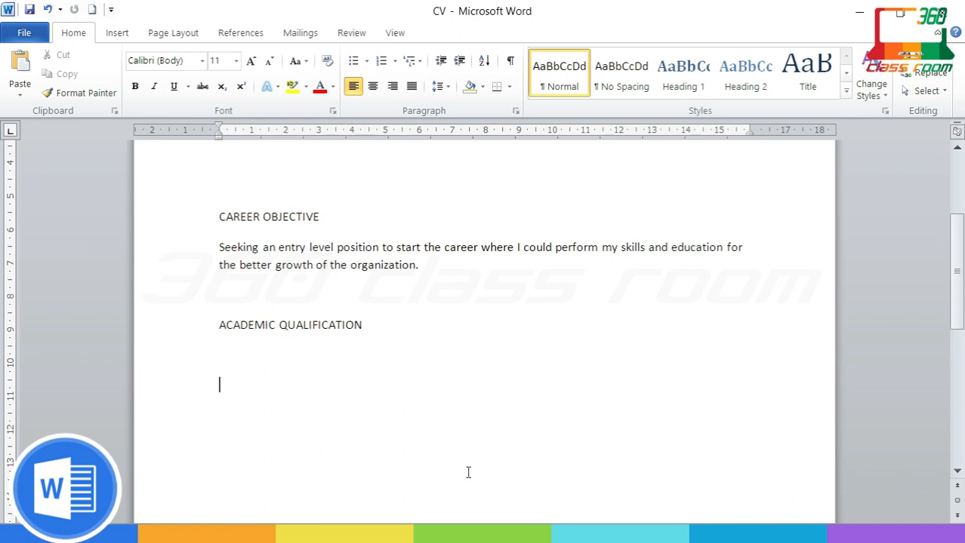
# Step: Insert a 5-column, 3-row table under the heading
pyautogui.click(110, 33)
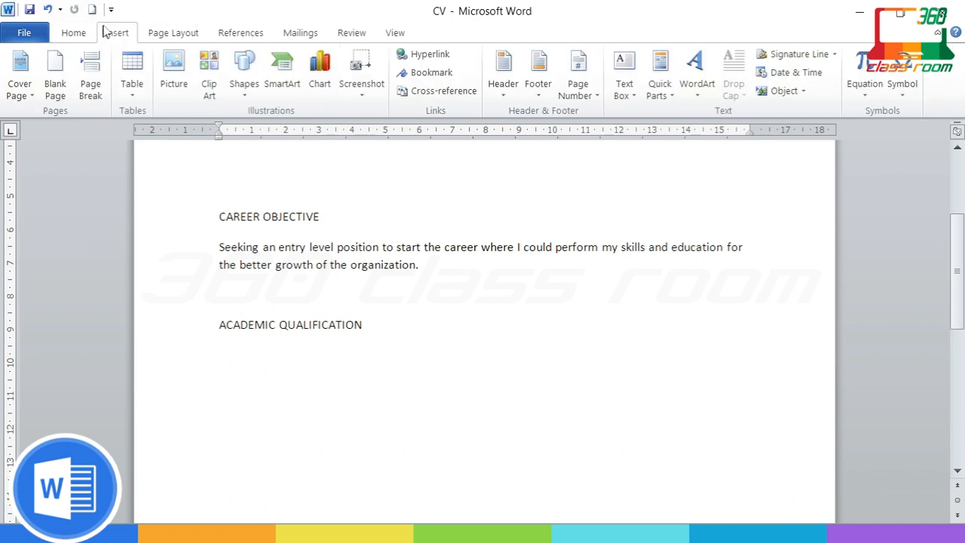
pyautogui.click(132, 98)
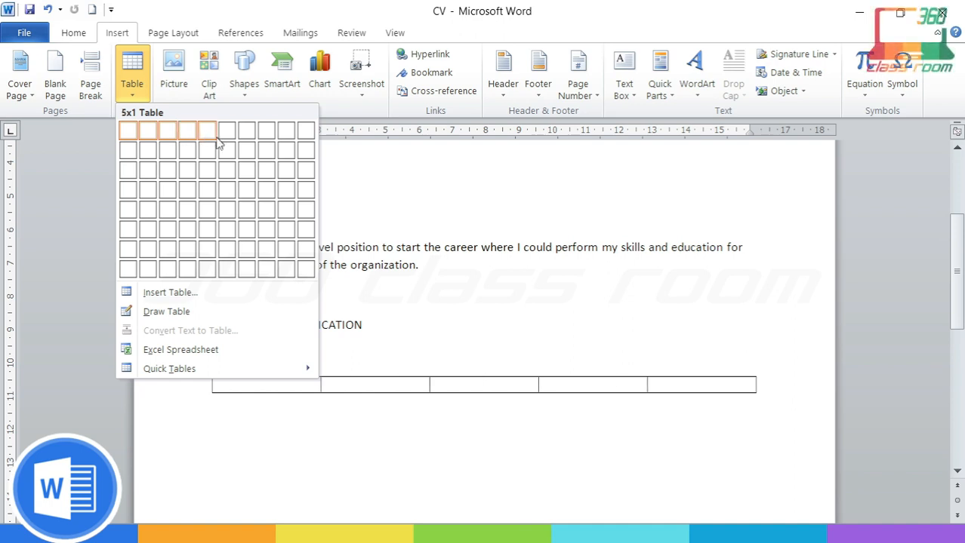
pyautogui.click(207, 171)
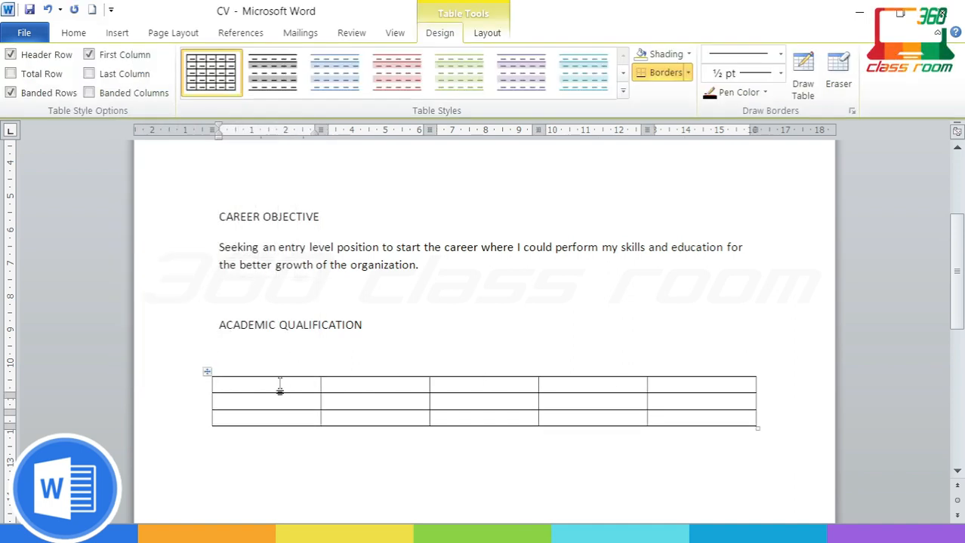
# Step: Fill the header row: YEAR, EXAMINATION, INSTITUTE/COLLEGE/SCHOOL, BOARD/UNIVERSITY, CGPA/PERCENTAGE
pyautogui.write('YEAR')
pyautogui.press('Tab')
pyautogui.write('EX')
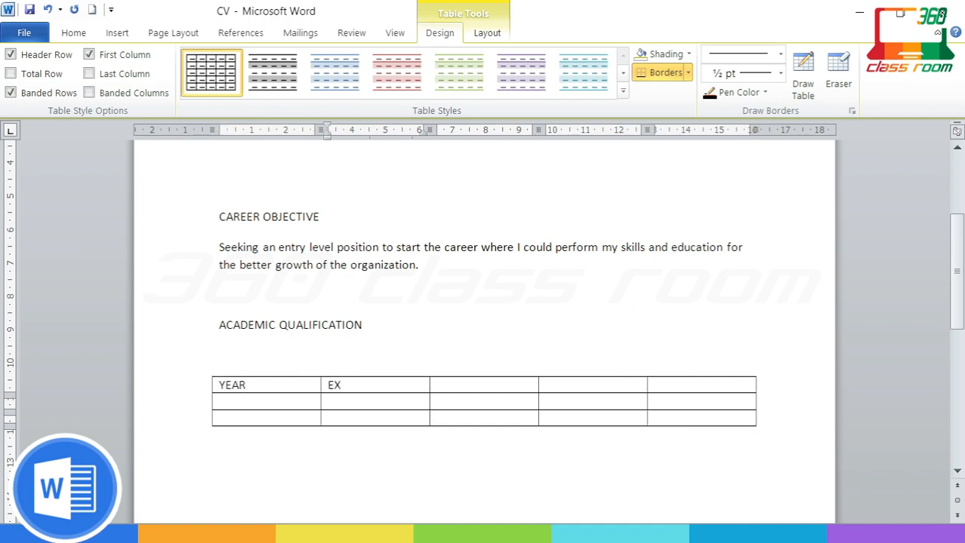
pyautogui.write('AMINATION')
pyautogui.press('Tab')
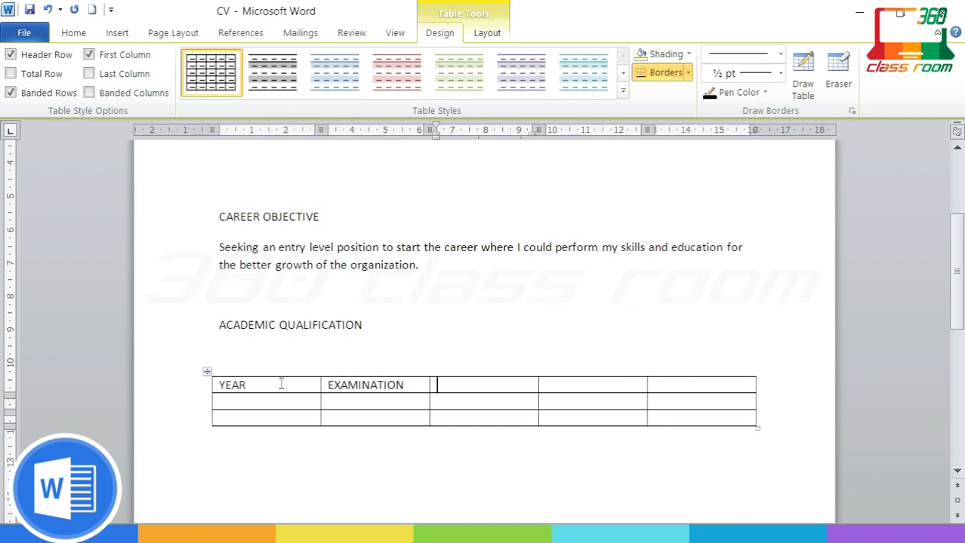
pyautogui.write('INSTITUTE')
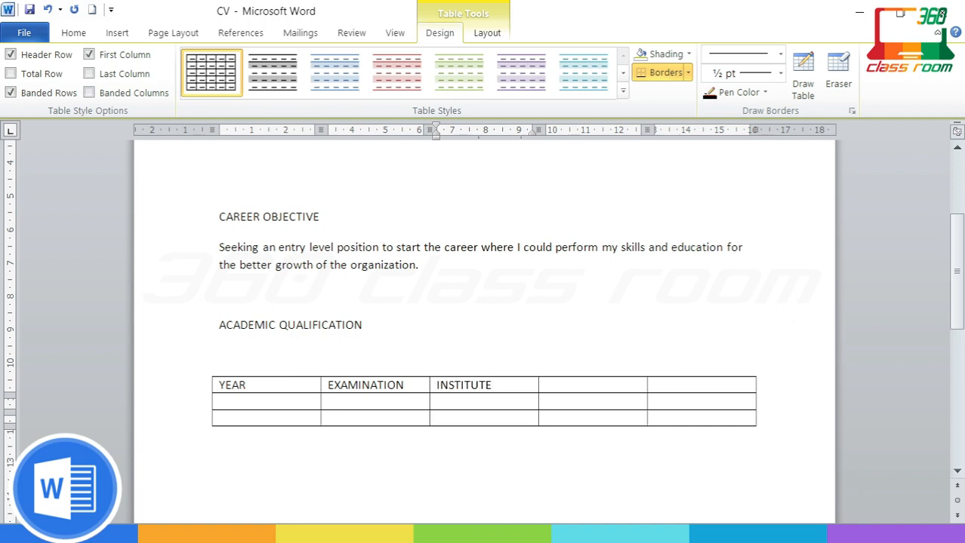
pyautogui.write('/COLLEGE')
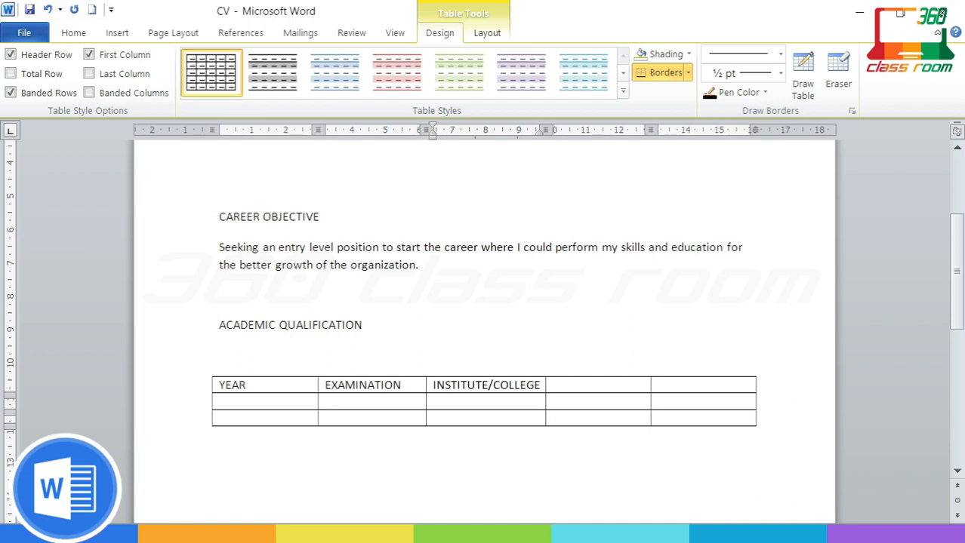
pyautogui.write('/SCHOOL')
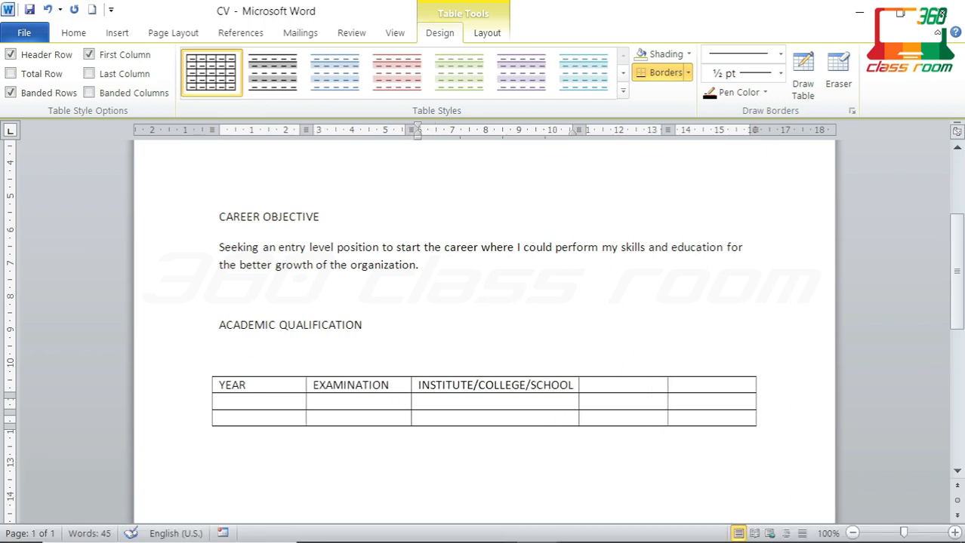
pyautogui.press('Tab')
pyautogui.write('BOARD')
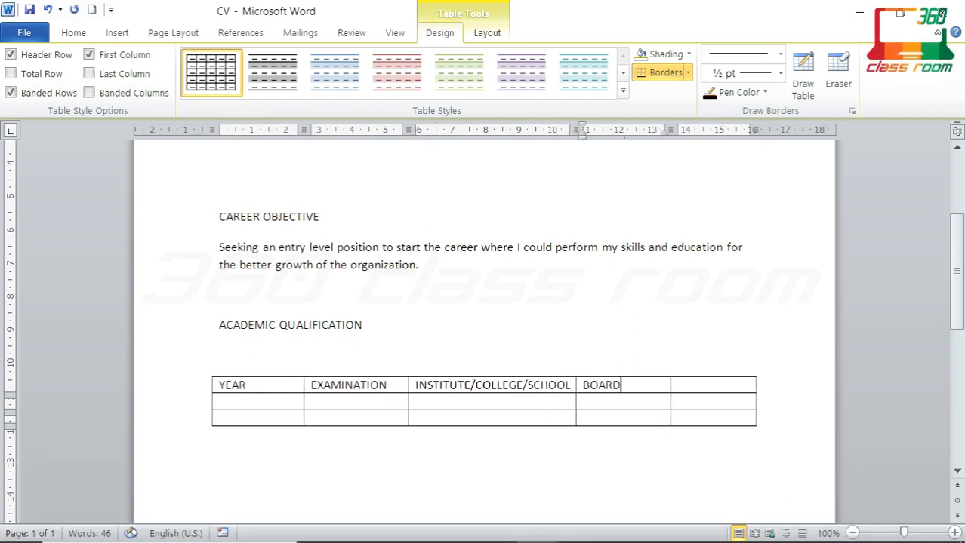
pyautogui.write('/UNIVERSITY')
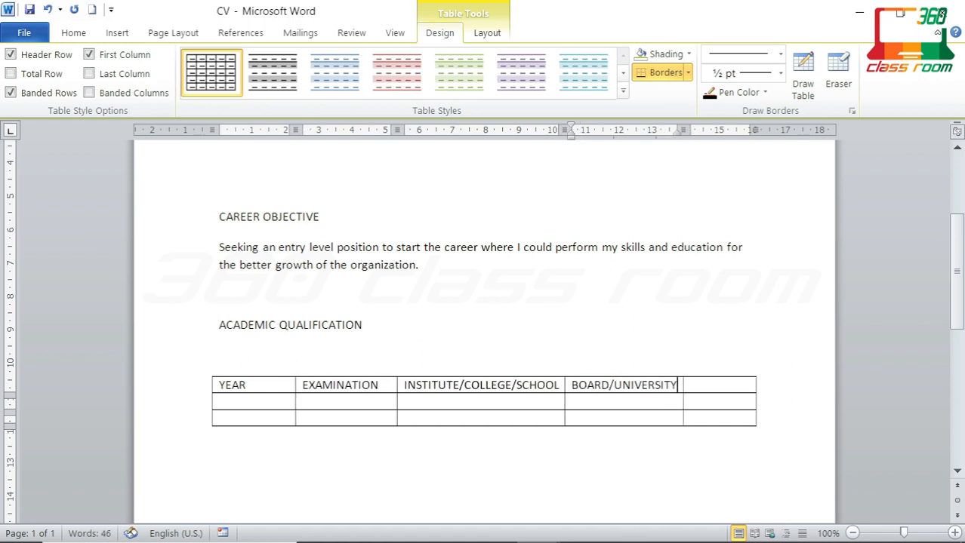
pyautogui.press('Tab')
pyautogui.write('CGPA/')
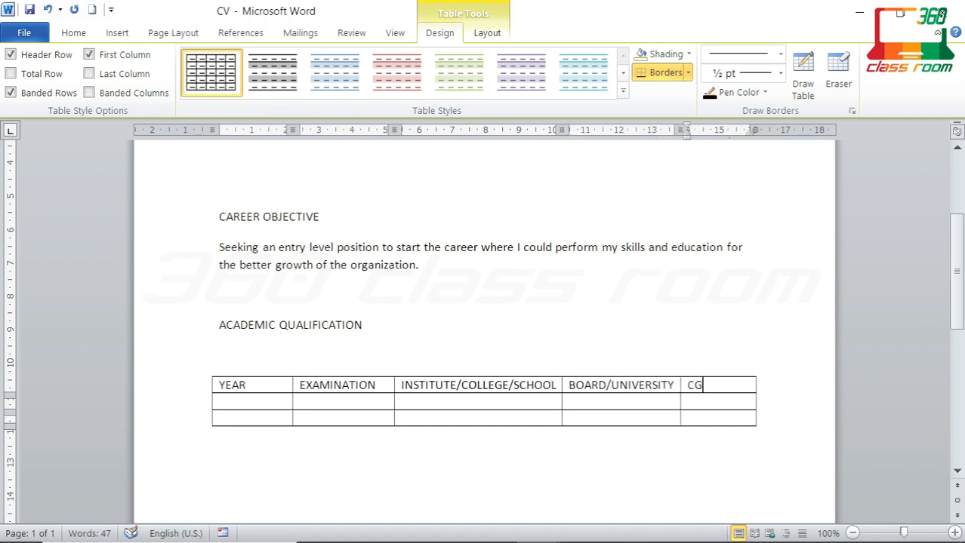
pyautogui.press('BackSpace')
pyautogui.press('BackSpace')
pyautogui.write('A/')
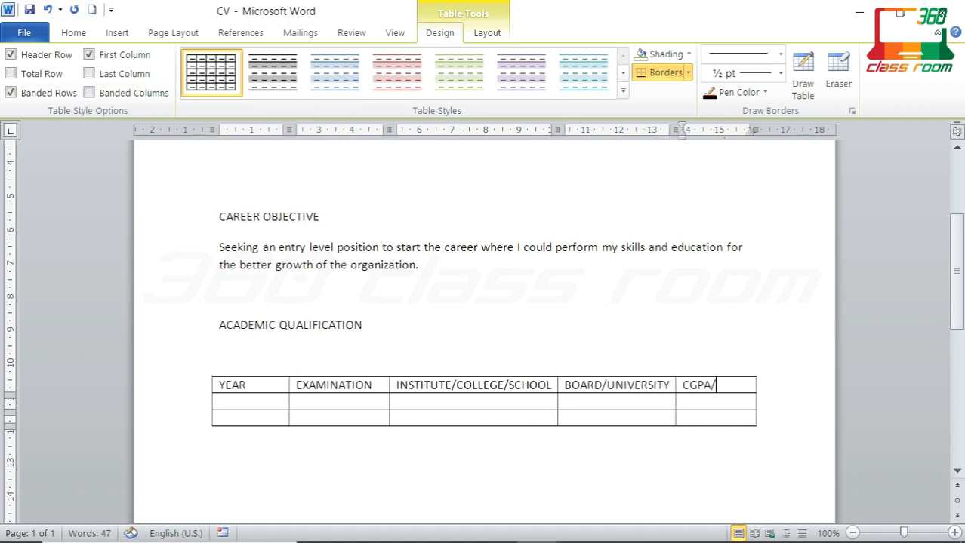
pyautogui.write('PERCENTAGE')
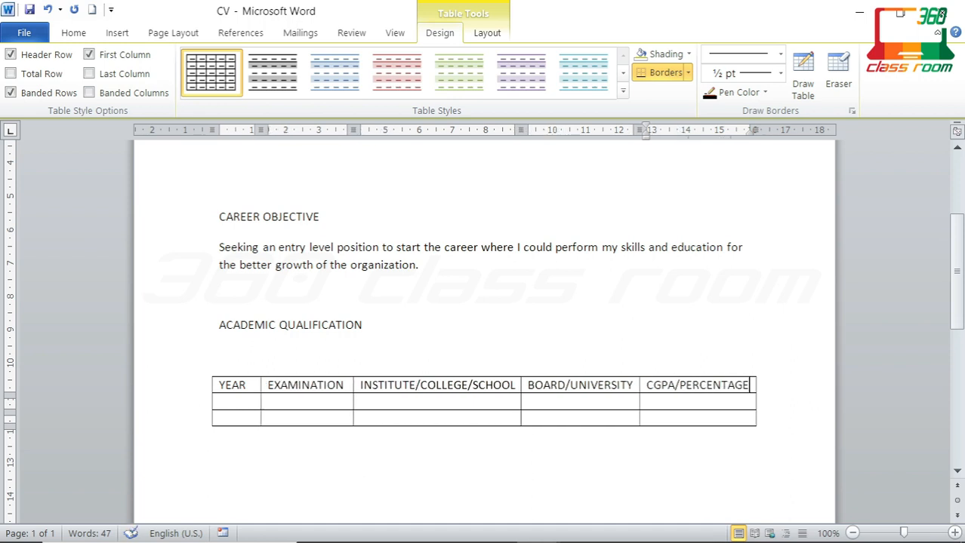
# Step: Enter years 2023 and 2021 with exams Higher Secondary and Secondary
pyautogui.scroll(-3, 289, 416)
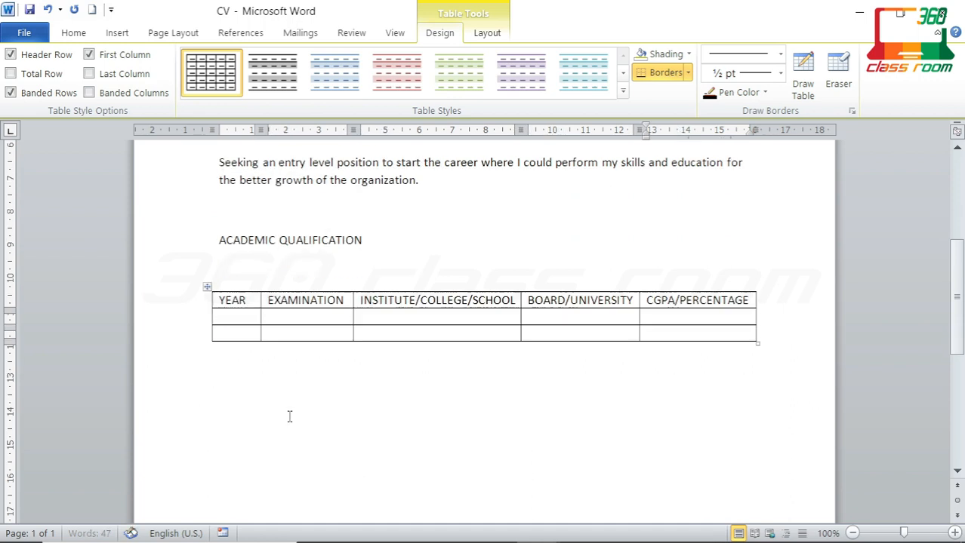
pyautogui.click(241, 317)
pyautogui.write('2023')
pyautogui.press('Down')
pyautogui.write('20')
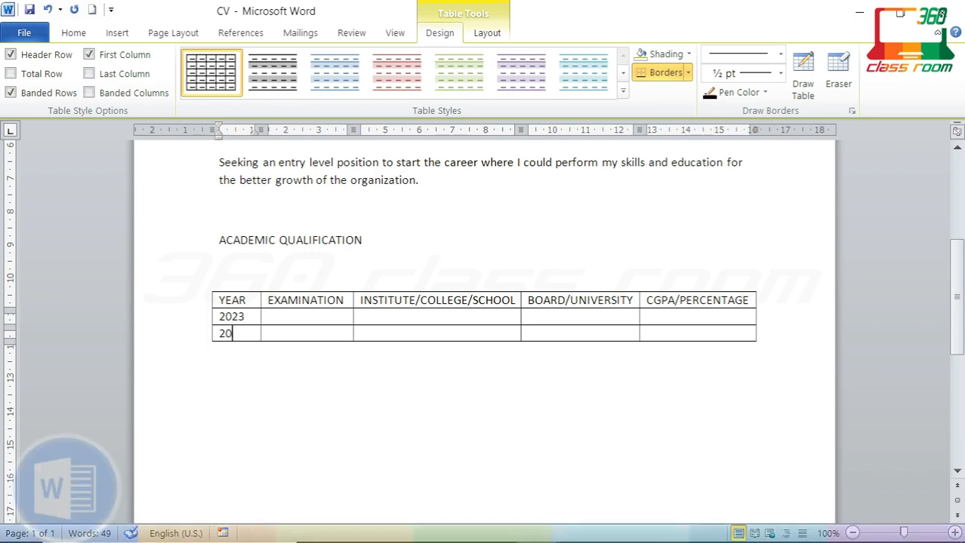
pyautogui.write('21H')
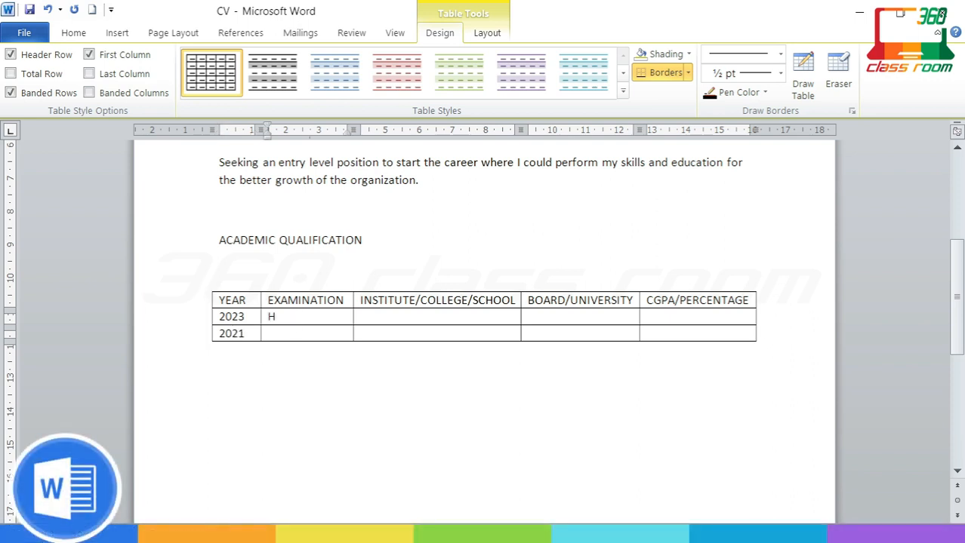
pyautogui.write('igher S')
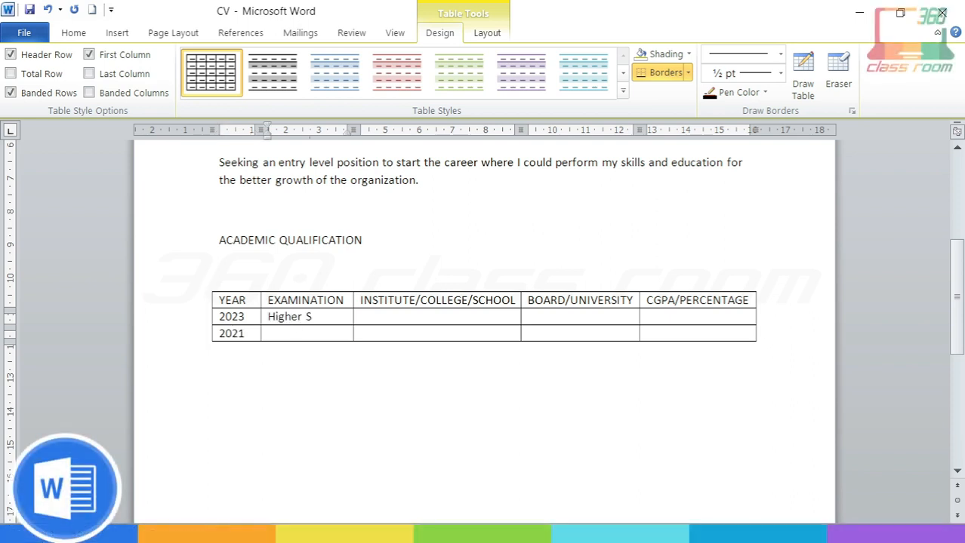
pyautogui.write('econdary')
pyautogui.press('Down')
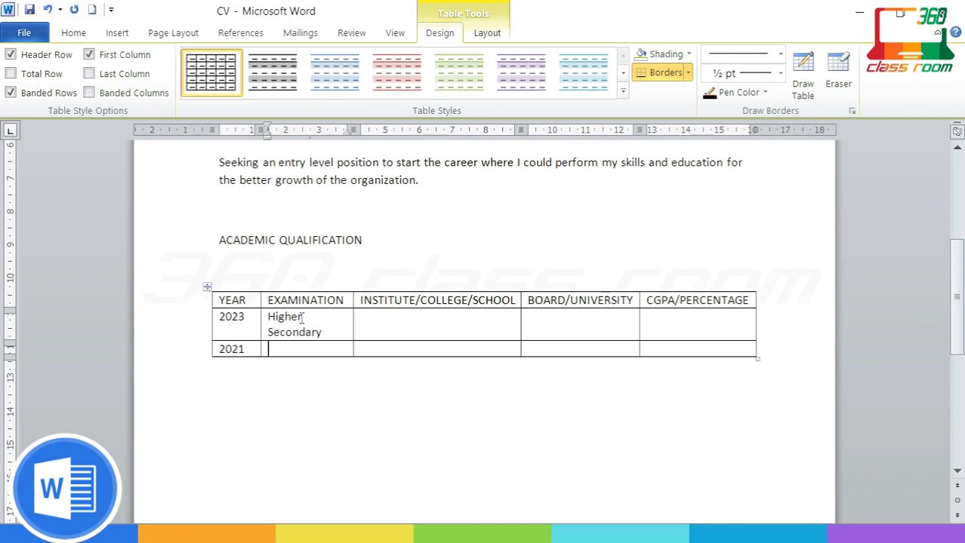
pyautogui.write('Secondary')
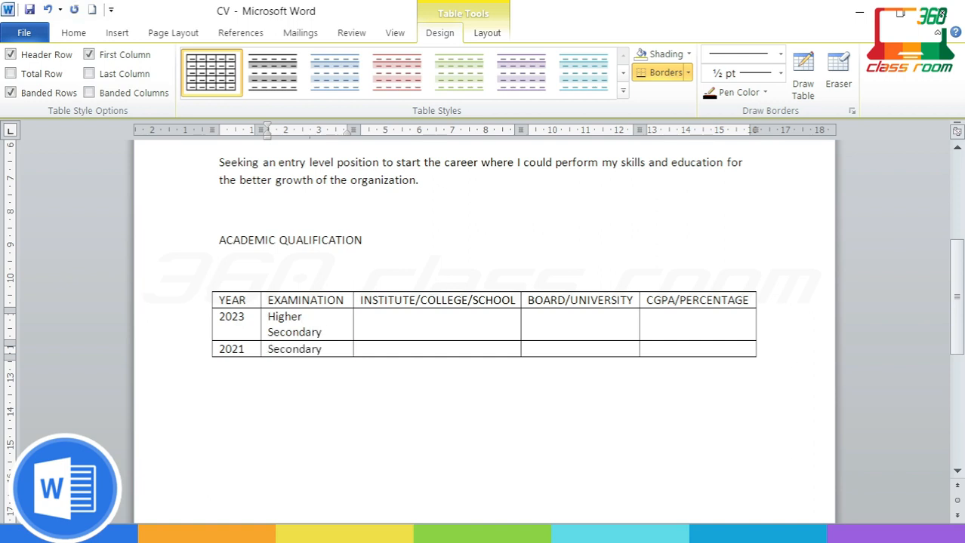
# Step: Enter 'Ramgarh M.S High School' in both institute cells and ignore its spelling flag
pyautogui.click(394, 320)
pyautogui.write('Ramgarh')
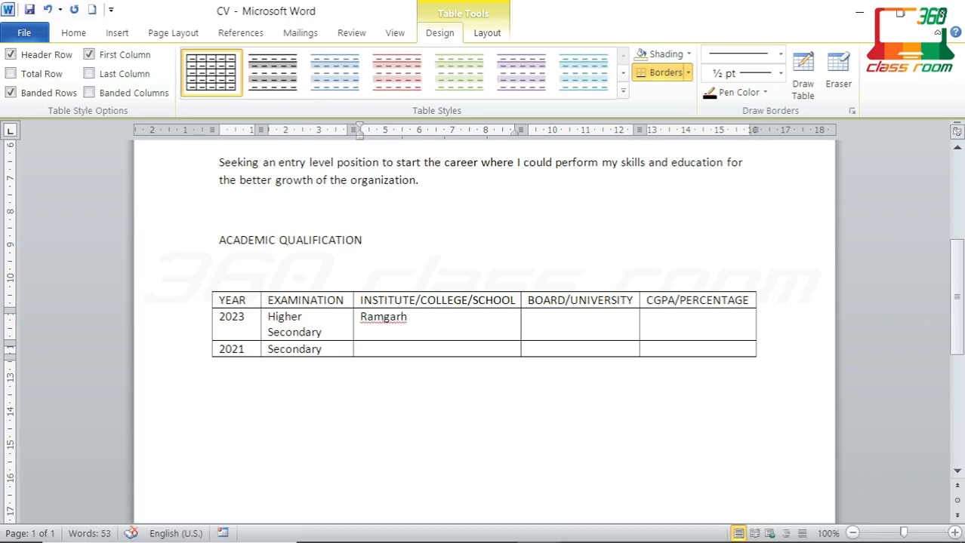
pyautogui.write(' M.S High School')
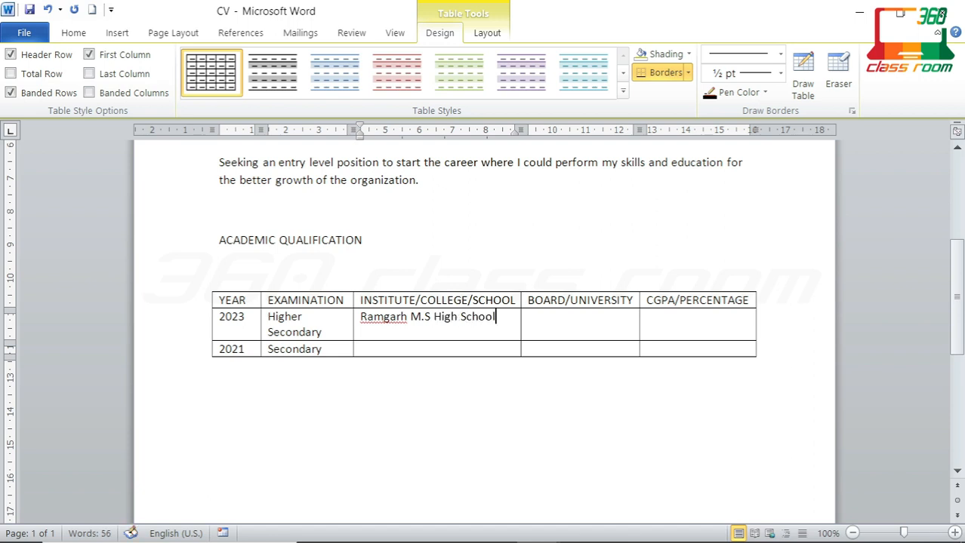
pyautogui.rightClick(404, 318)
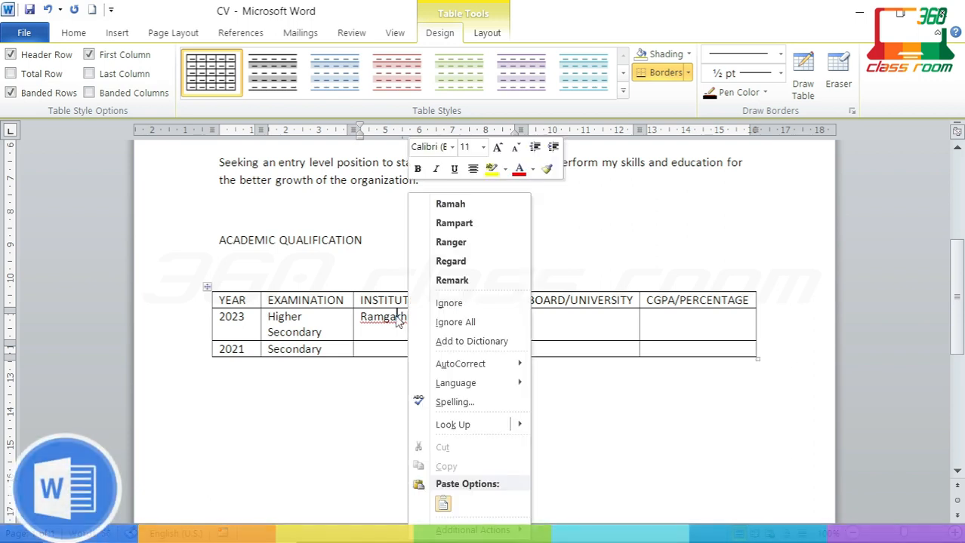
pyautogui.click(453, 304)
pyautogui.moveTo(495, 318); pyautogui.dragTo(361, 318)
pyautogui.hotkey('ctrl', 'c')
pyautogui.click(391, 348)
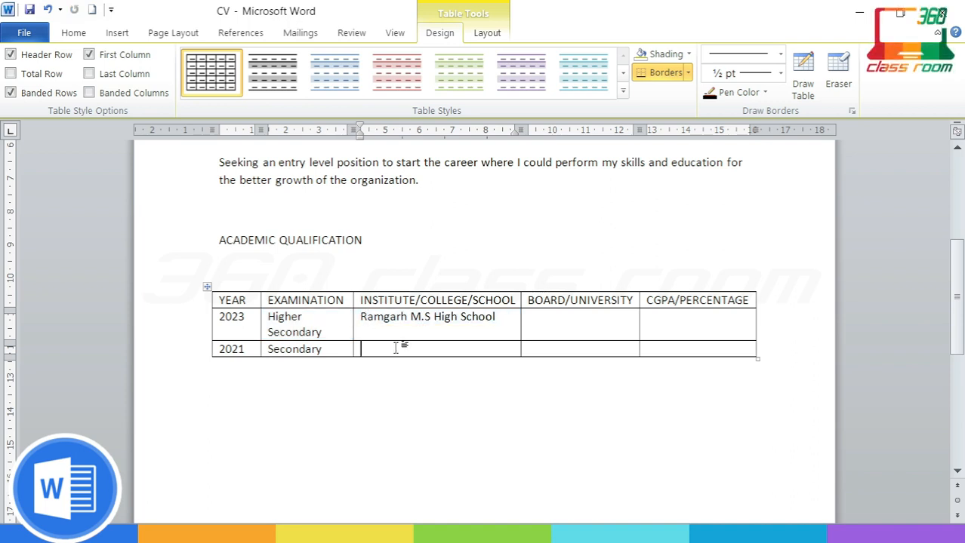
pyautogui.hotkey('ctrl', 'v')
pyautogui.rightClick(390, 350)
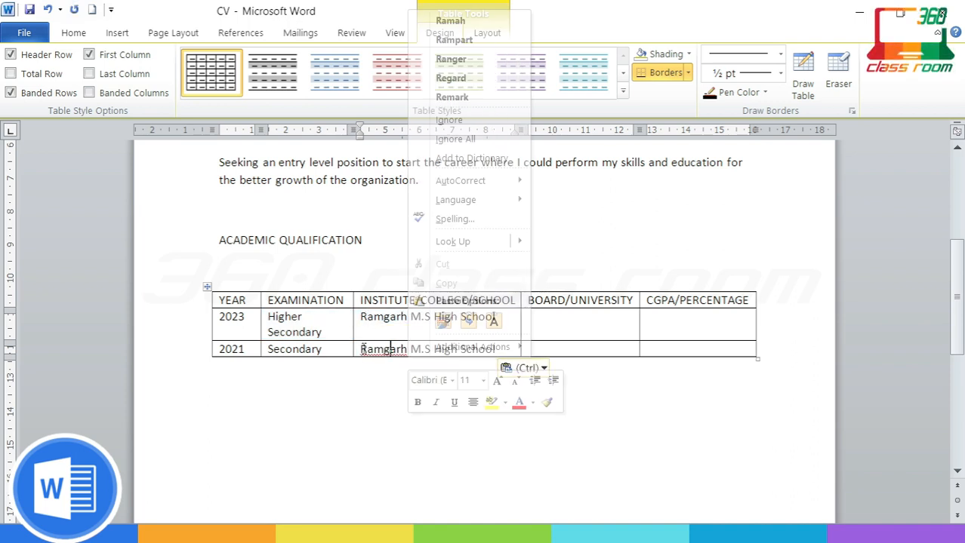
pyautogui.click(453, 121)
# Step: Fill boards W.B.C.H.S.E and W.B.B.S.E with percentages 64% and 79%
pyautogui.click(558, 332)
pyautogui.write('w')
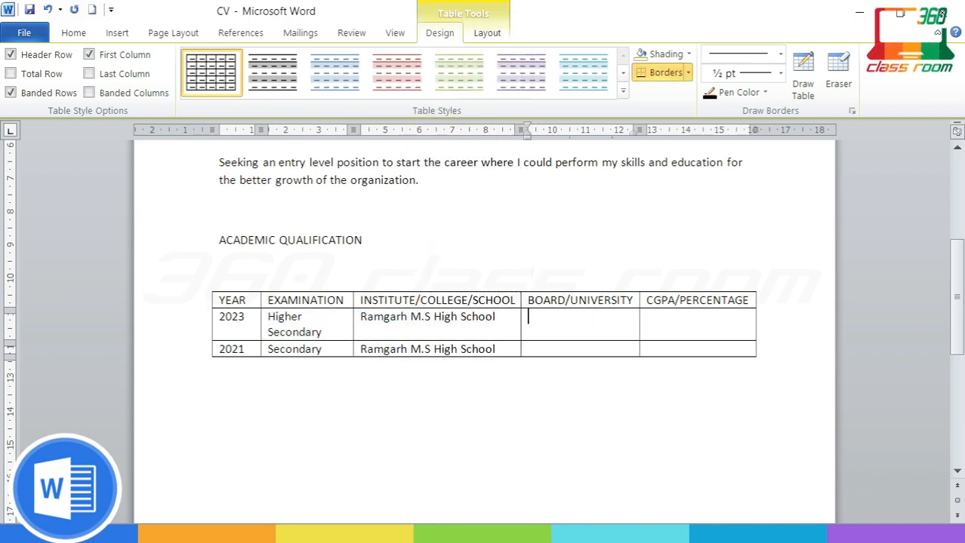
pyautogui.write('W.B.C.H.S.E')
pyautogui.click(566, 345)
pyautogui.write('W.')
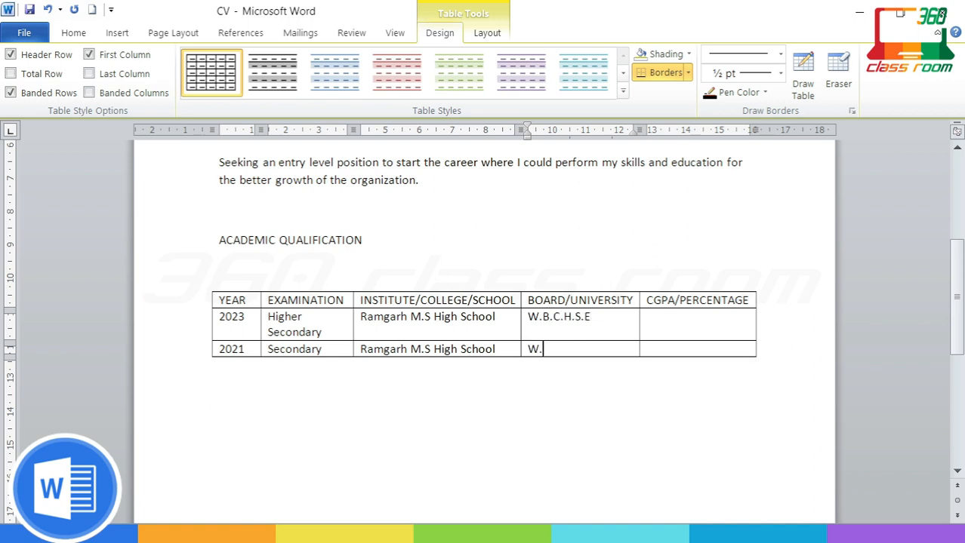
pyautogui.write('B.B.S.E')
pyautogui.click(703, 329)
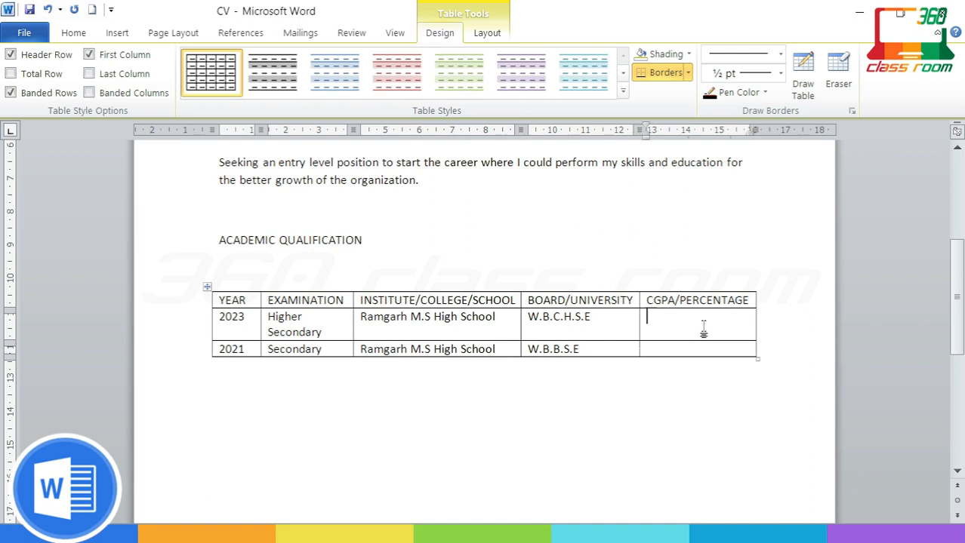
pyautogui.write('46%')
pyautogui.hotkey('shift', 'Home')
pyautogui.write('64%')
pyautogui.click(700, 351)
pyautogui.write('79')
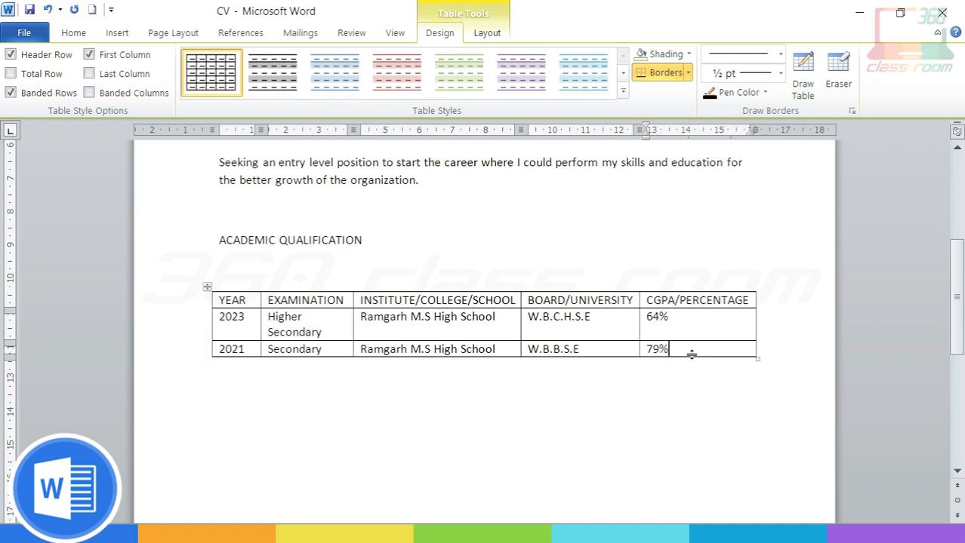
pyautogui.click(695, 394)
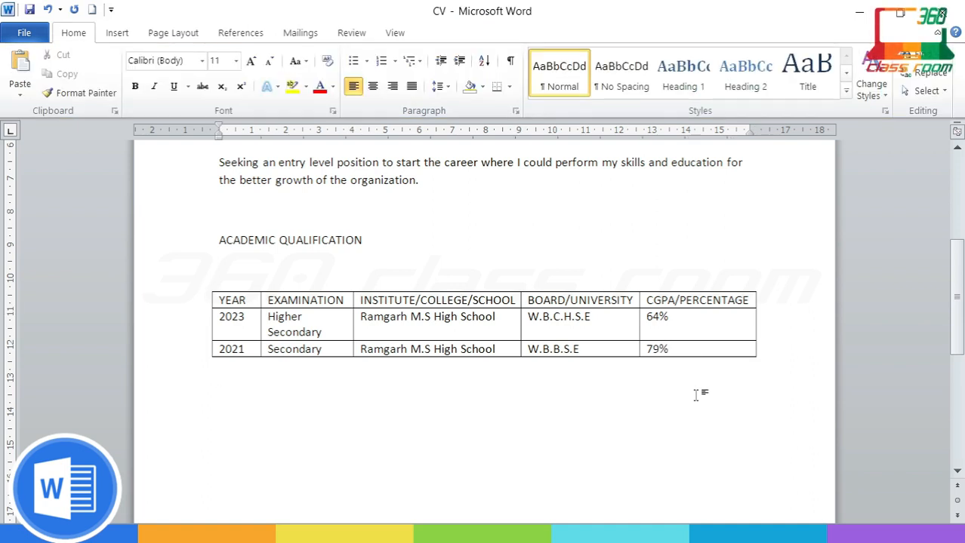
# Step: Add the PROFESSIONAL QUALIFICATION heading and start 'Completed a course on Retail Sales Associate,'
pyautogui.scroll(-2, 695, 394)
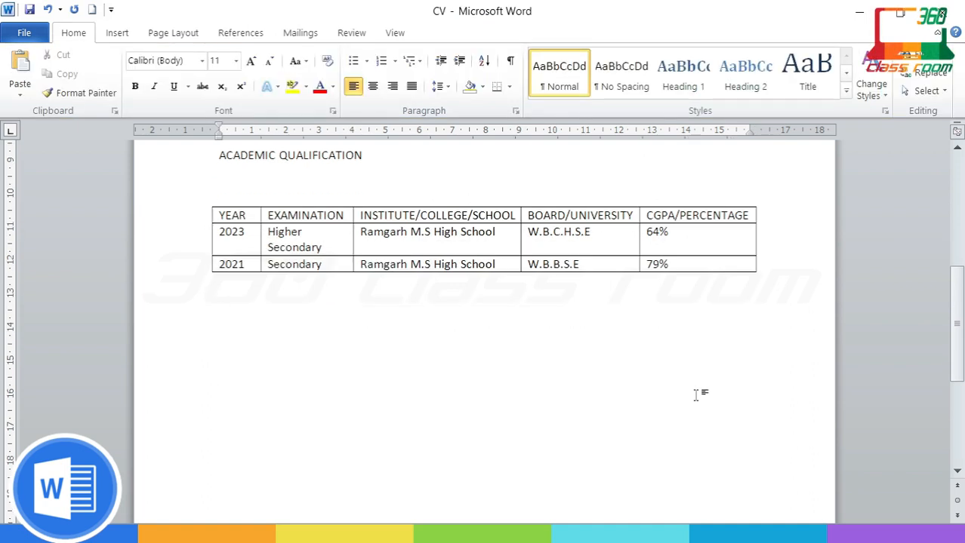
pyautogui.write('PROFESSIONAL QUALI')
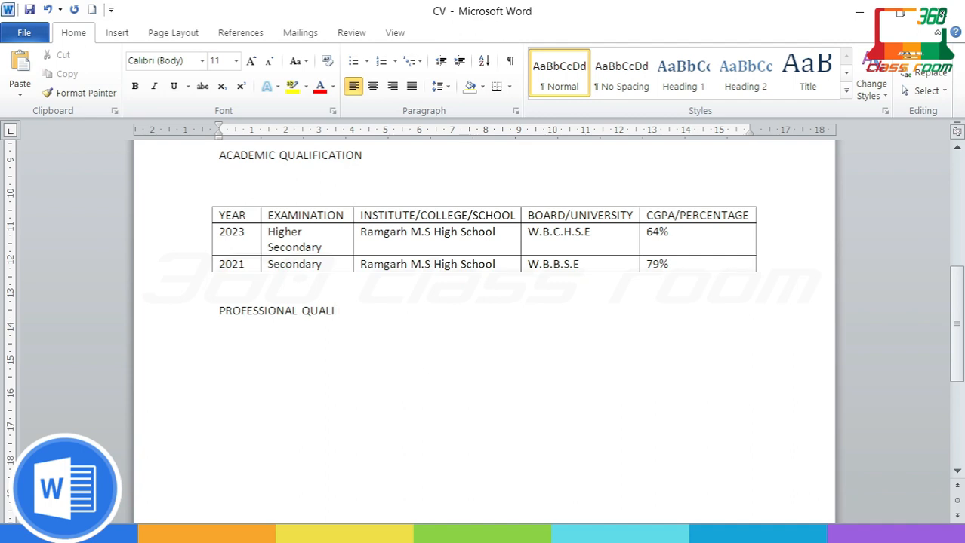
pyautogui.write('FICATI')
pyautogui.write('cOM')
pyautogui.press('BackSpace')
pyautogui.press('BackSpace')
pyautogui.press('BackSpace')
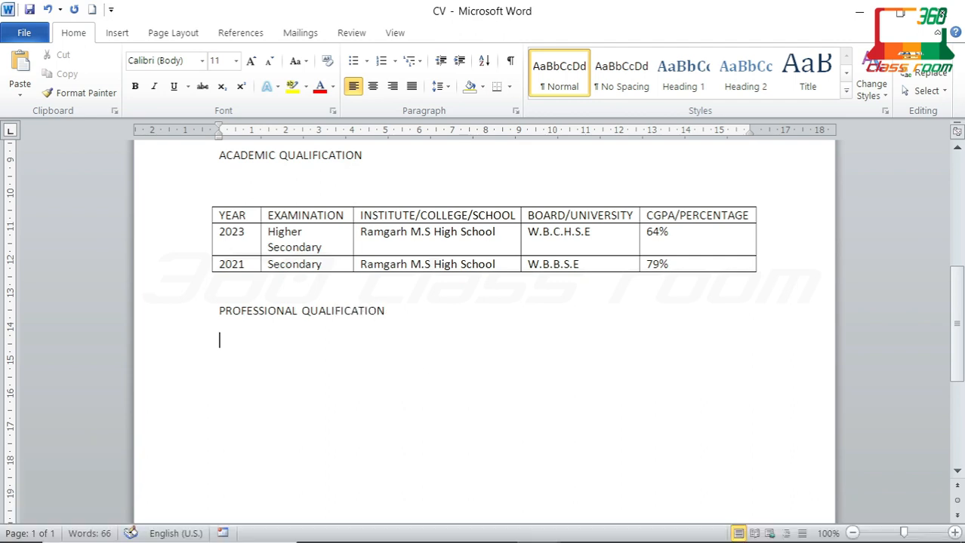
pyautogui.write('Complet')
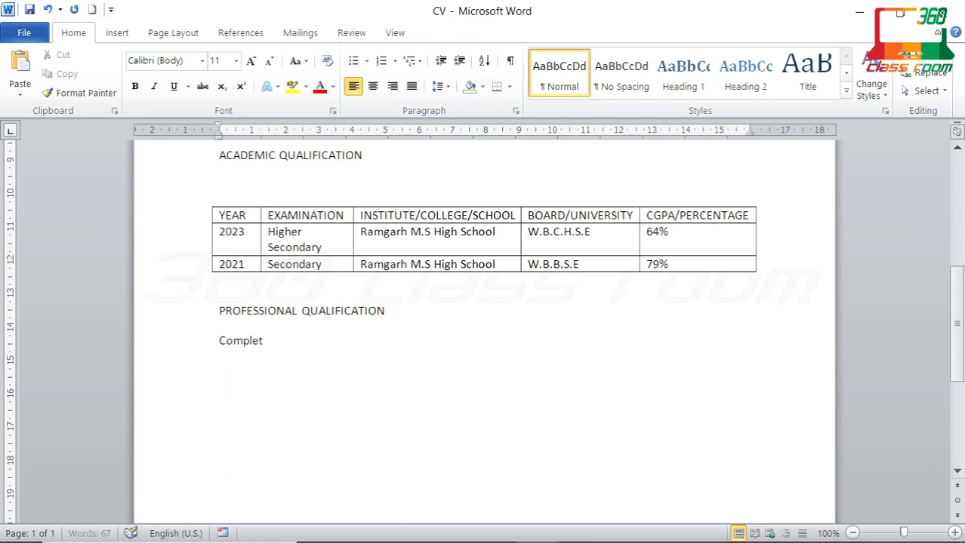
pyautogui.write('ed a ')
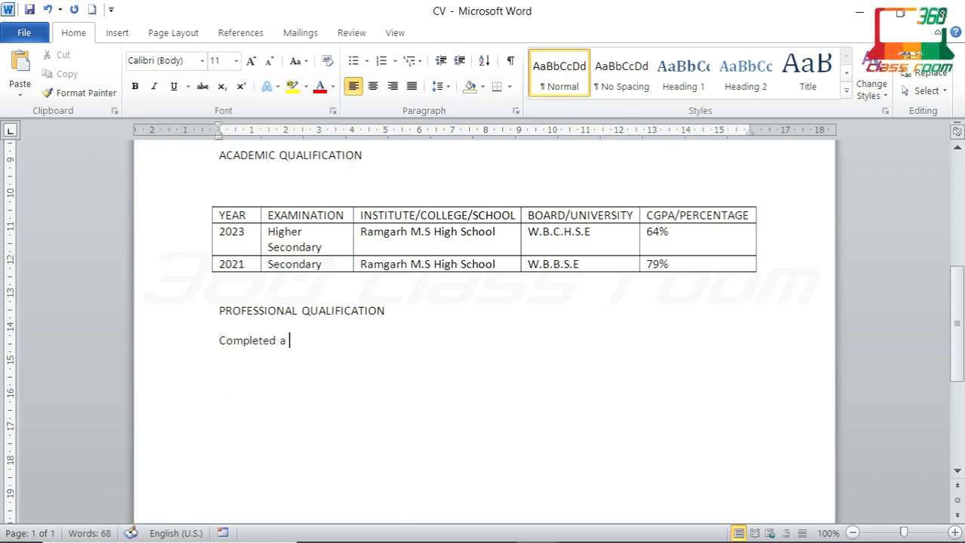
pyautogui.write('Co')
pyautogui.press('BackSpace')
pyautogui.press('BackSpace')
pyautogui.write('course on retail')
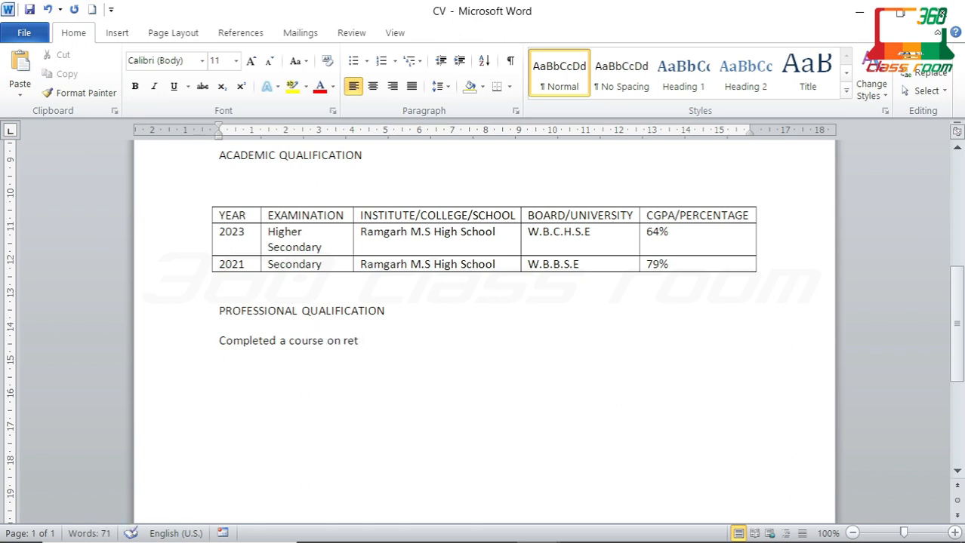
pyautogui.press('BackSpace')
pyautogui.press('BackSpace')
pyautogui.press('BackSpace')
pyautogui.press('BackSpace')
pyautogui.press('BackSpace')
pyautogui.press('BackSpace')
pyautogui.press('BackSpace')
pyautogui.write('Retail Sales Associate,')
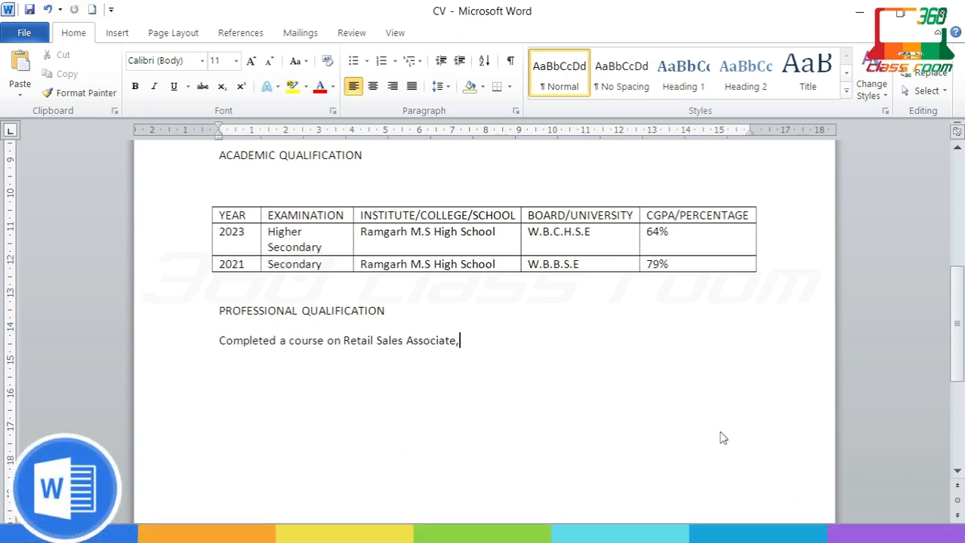
# Step: Paste the course description with four arrow bullets and restyle the bullets to Calibri with Format Painter
pyautogui.hotkey('ctrl', 'v')
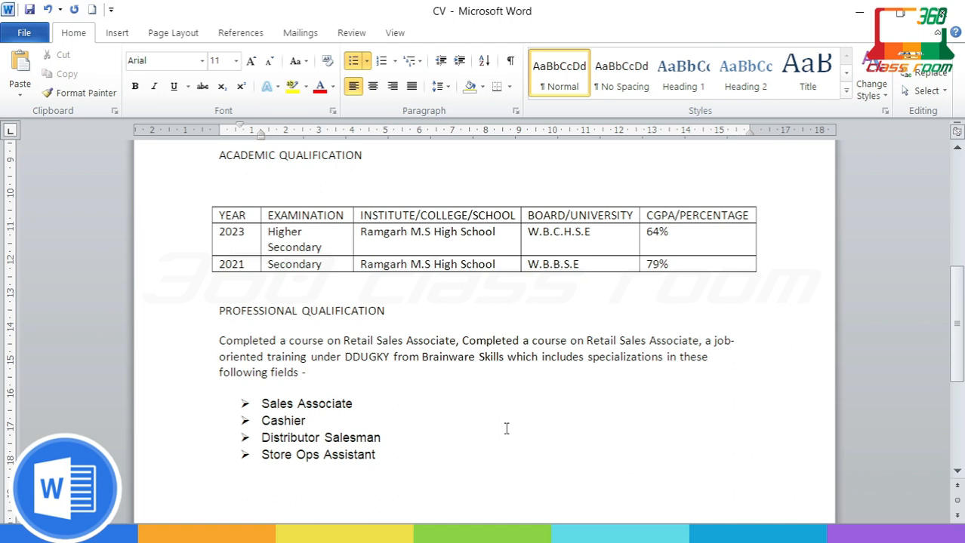
pyautogui.moveTo(308, 372); pyautogui.dragTo(218, 372)
pyautogui.click(78, 92)
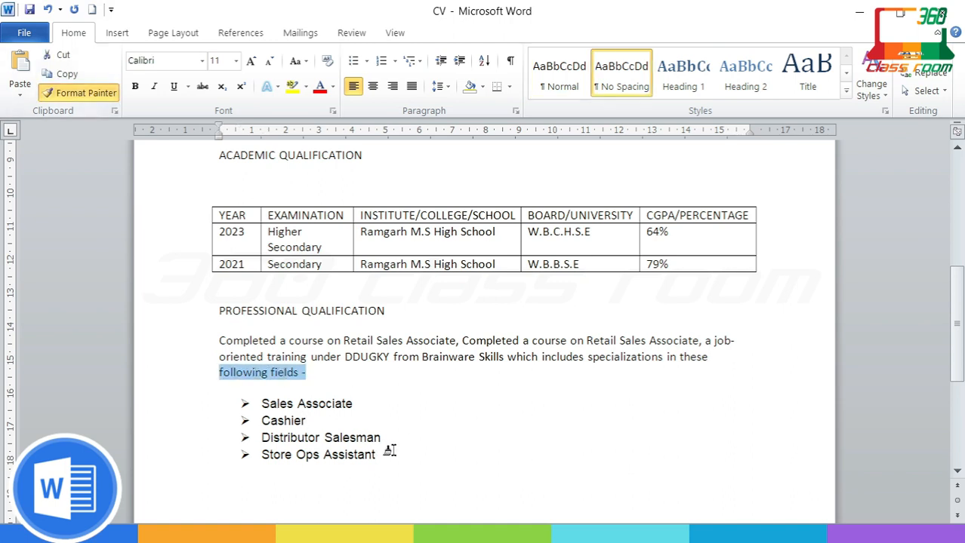
pyautogui.moveTo(392, 451); pyautogui.dragTo(260, 404)
pyautogui.click(423, 465)
pyautogui.press('Return')
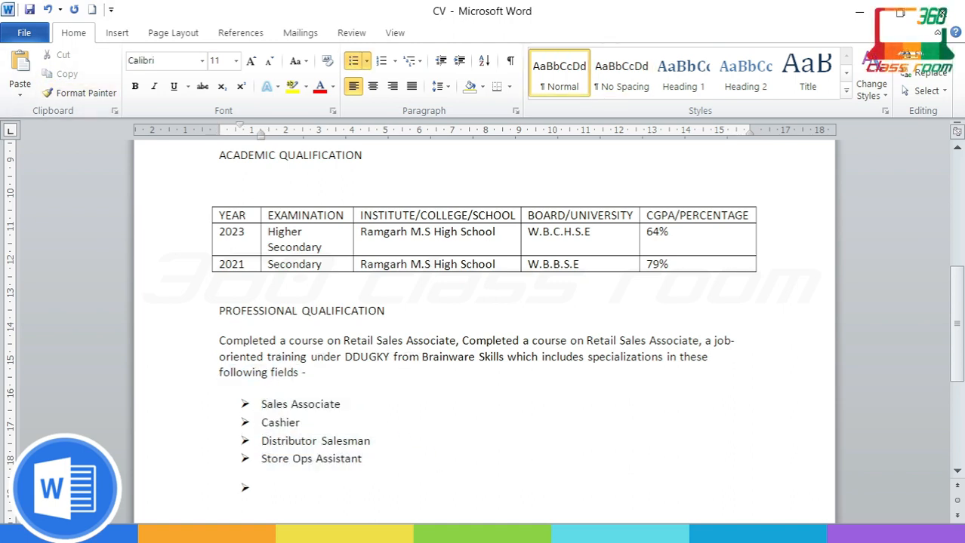
pyautogui.press('BackSpace')
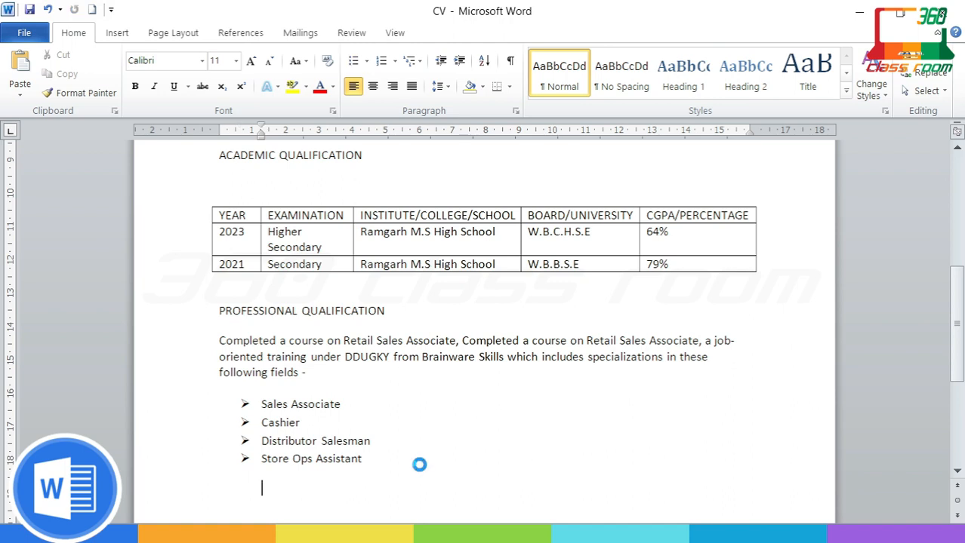
pyautogui.scroll(-2, 376, 471)
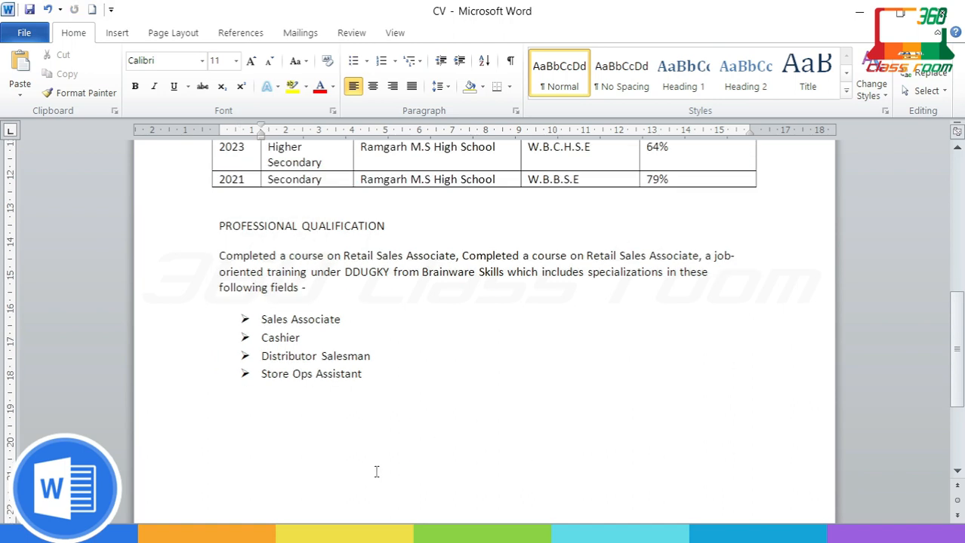
# Step: Add a COMPUTER EXPERTISE heading at the left margin
pyautogui.press('BackSpace')
pyautogui.press('BackSpace')
pyautogui.write('COMPUTER EXPE')
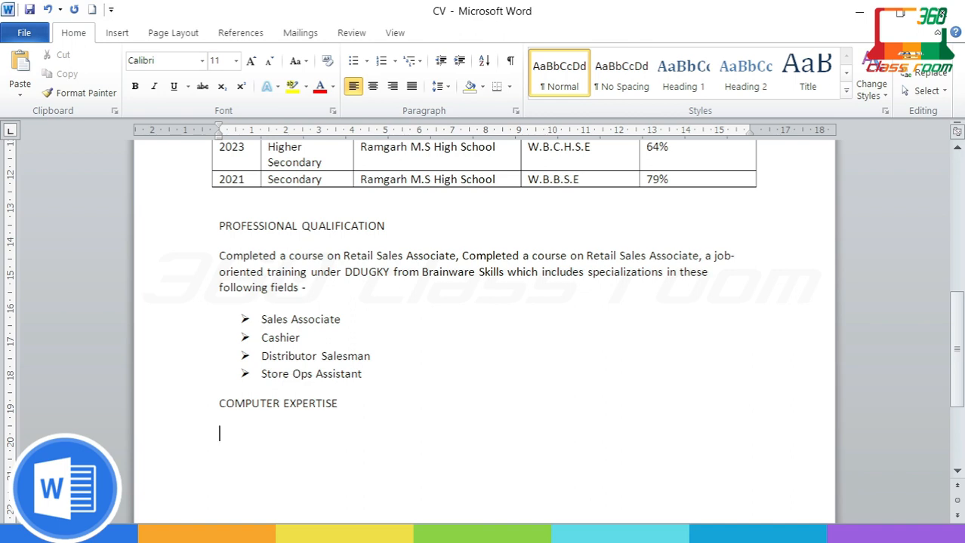
pyautogui.write('RTISE')
pyautogui.press('Return')
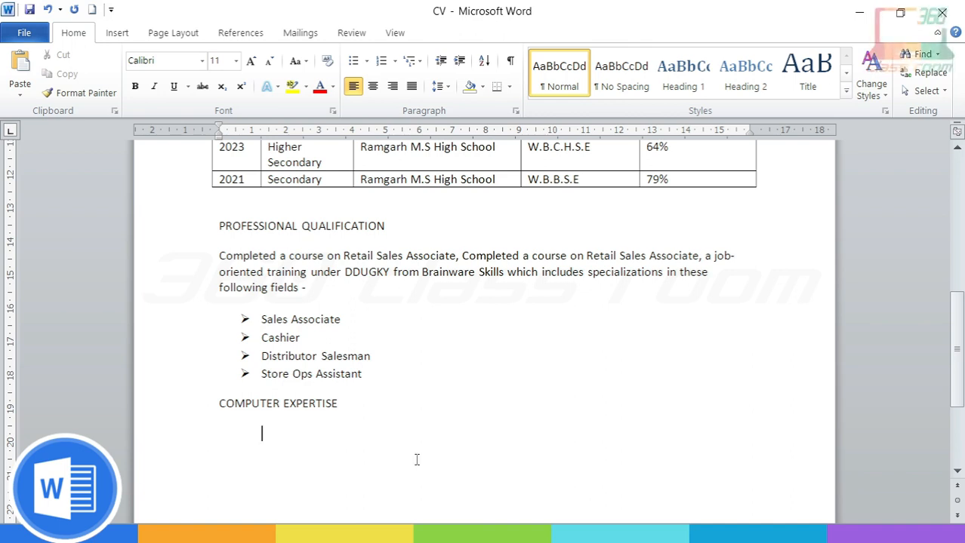
# Step: Add the arrow-bulleted item 'Fundamental Knowledge in Computer Application, MS Office & Internet'
pyautogui.click(352, 60)
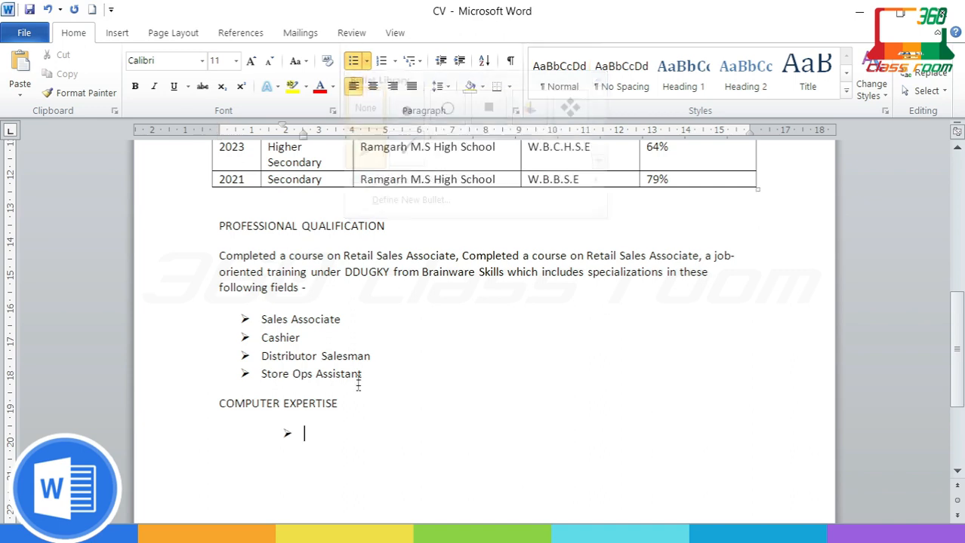
pyautogui.click(367, 61)
pyautogui.click(374, 255)
pyautogui.write('f')
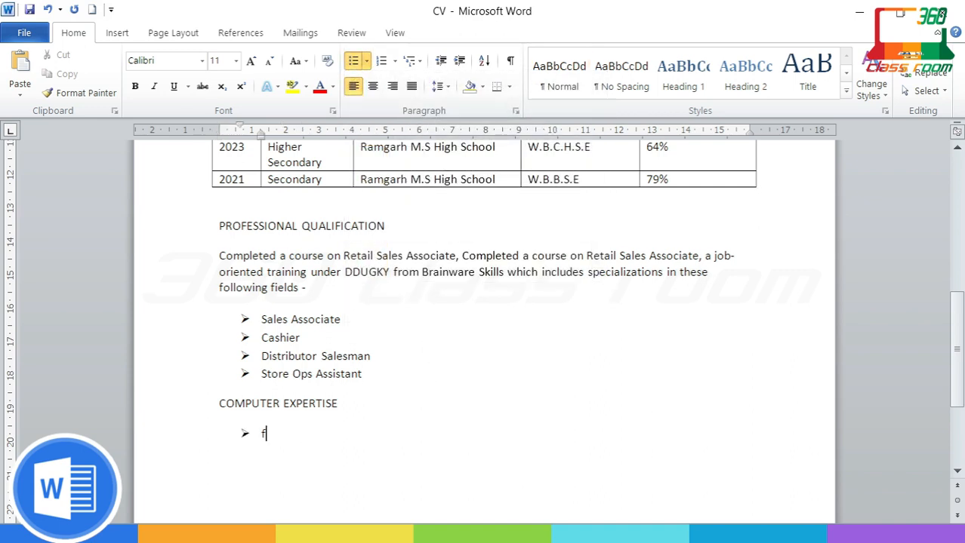
pyautogui.write('Fundamental Kno')
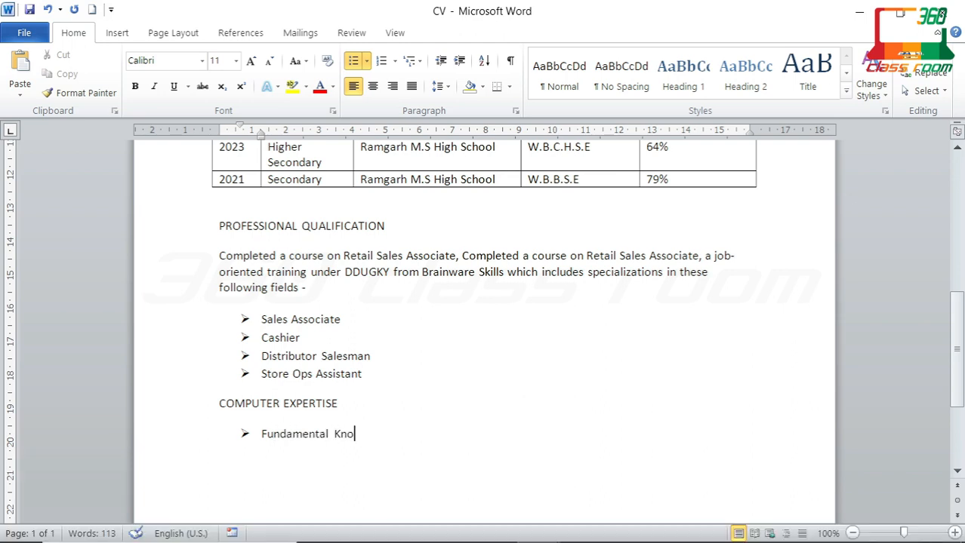
pyautogui.write('wledge in Computer')
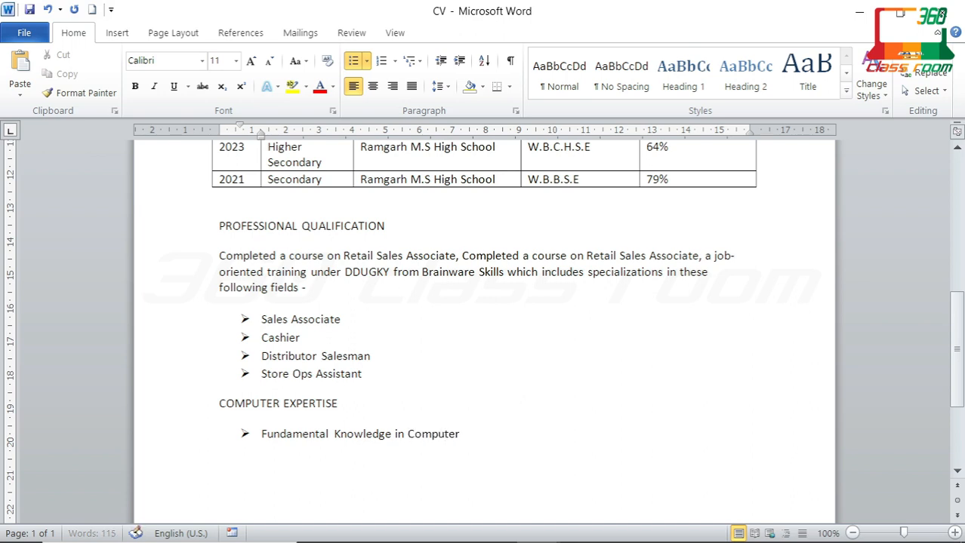
pyautogui.write(' Application')
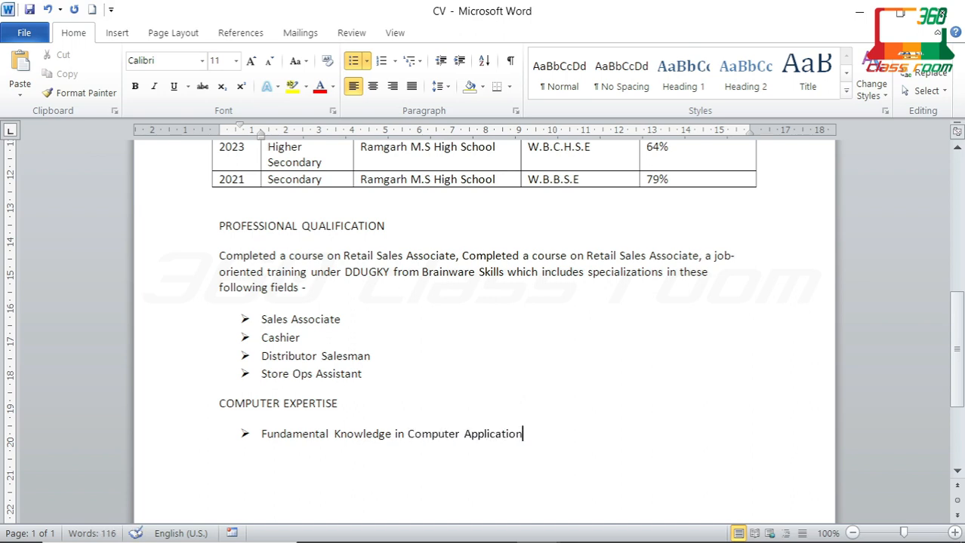
pyautogui.write(', MS Office & Internet')
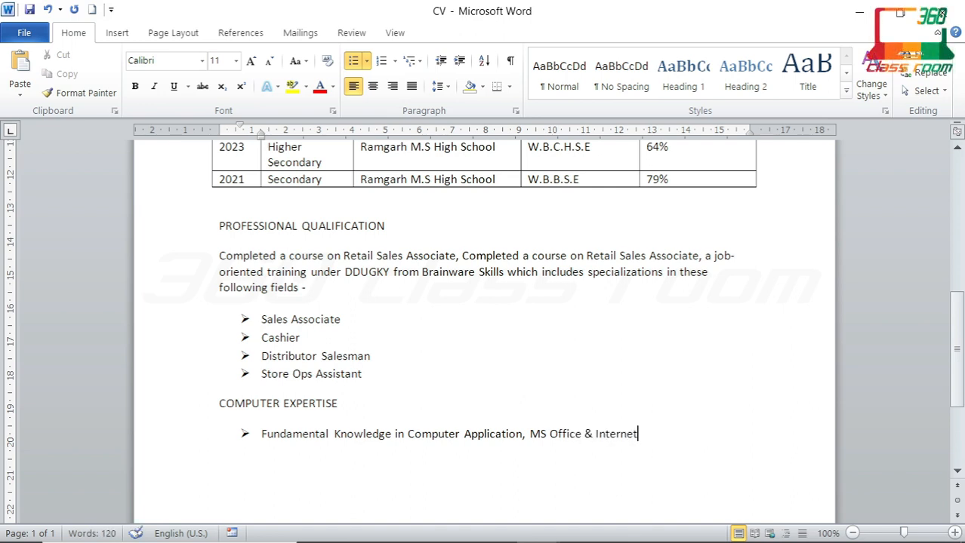
pyautogui.press('Return')
pyautogui.press('Return')
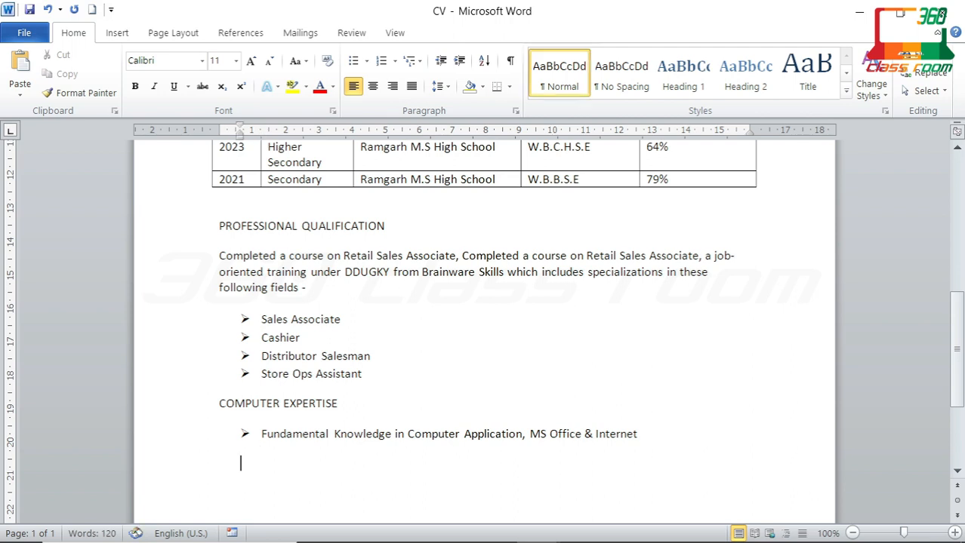
pyautogui.press('BackSpace')
pyautogui.press('BackSpace')
# Step: Add a KEY SKILLS heading with new lines beneath it
pyautogui.press('Return')
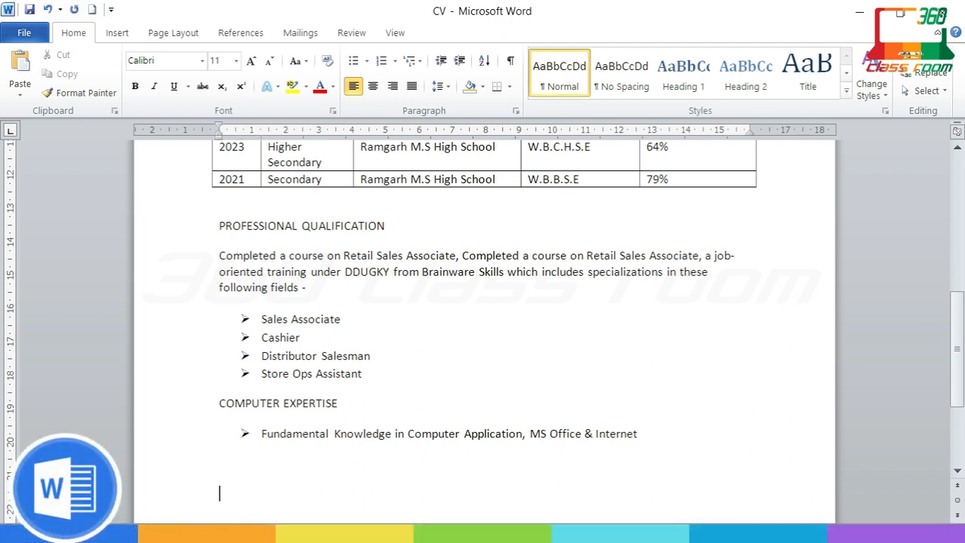
pyautogui.write('KEY SKILLS')
pyautogui.press('Return')
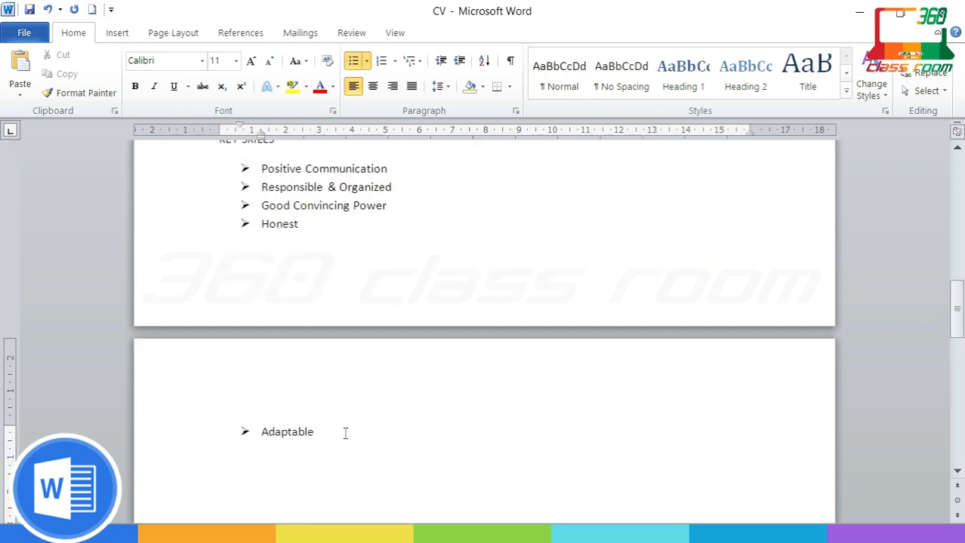
pyautogui.press('Return')
pyautogui.press('Return')
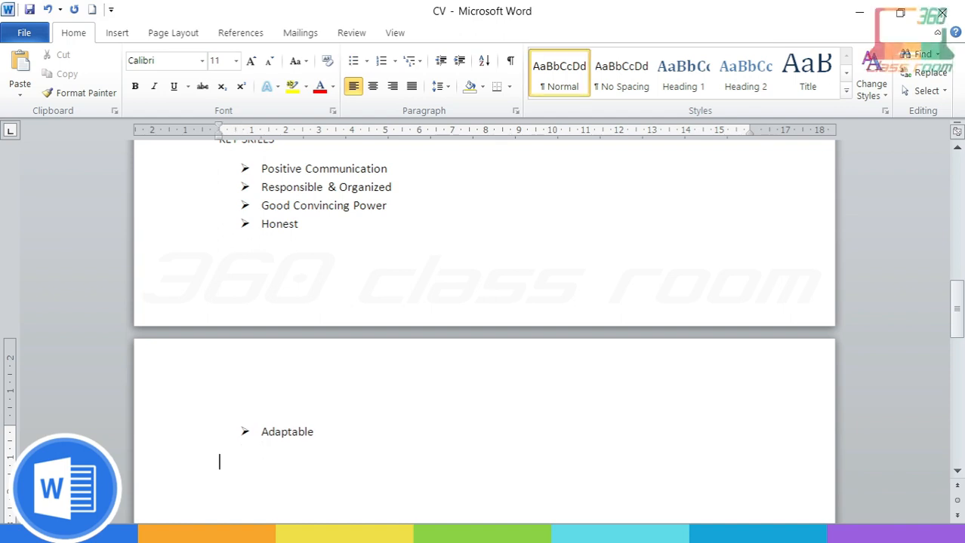
# Step: Type LANGUAGE PROFICIENCY, then undo to restore the language lines
pyautogui.write('LANGU')
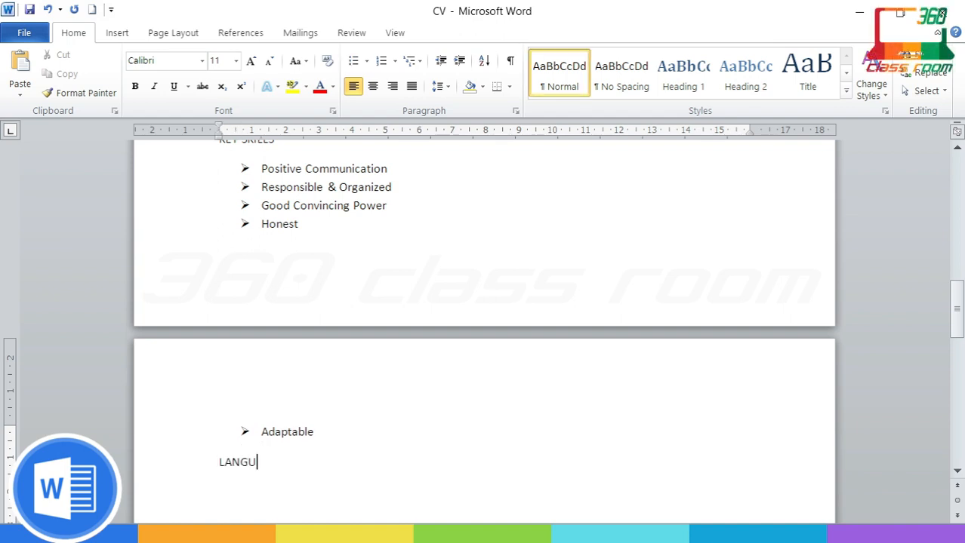
pyautogui.write('AGE PROFICIENCY')
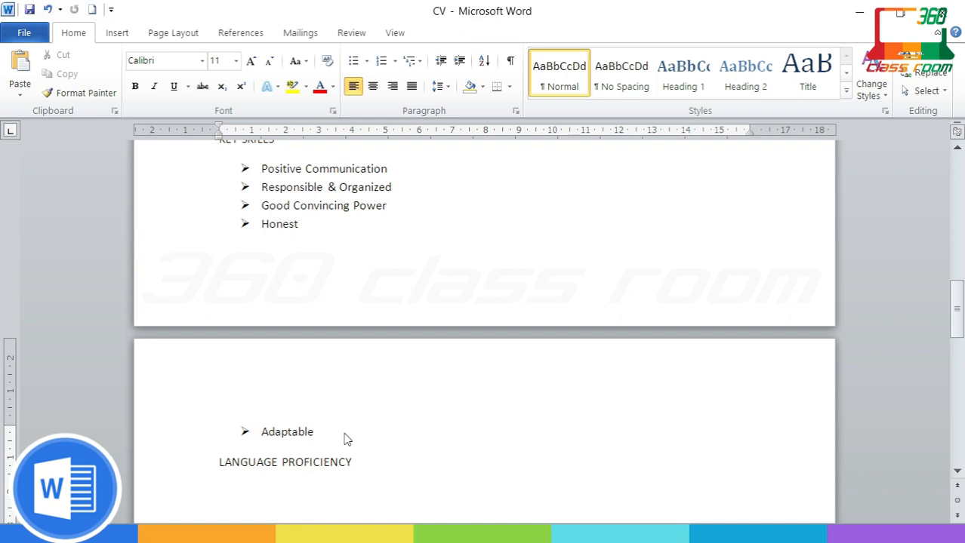
pyautogui.scroll(-6, 345, 436)
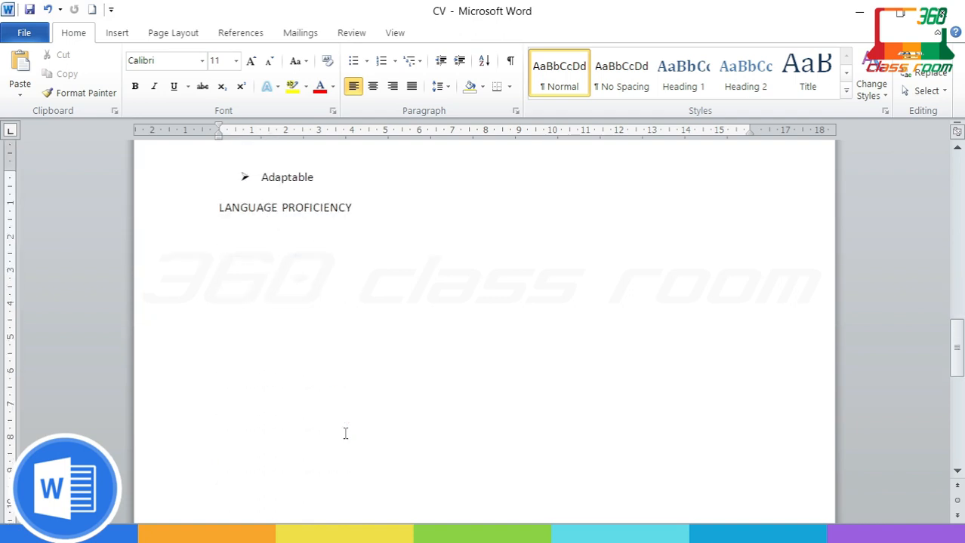
pyautogui.hotkey('ctrl', 'z')
pyautogui.click(579, 295)
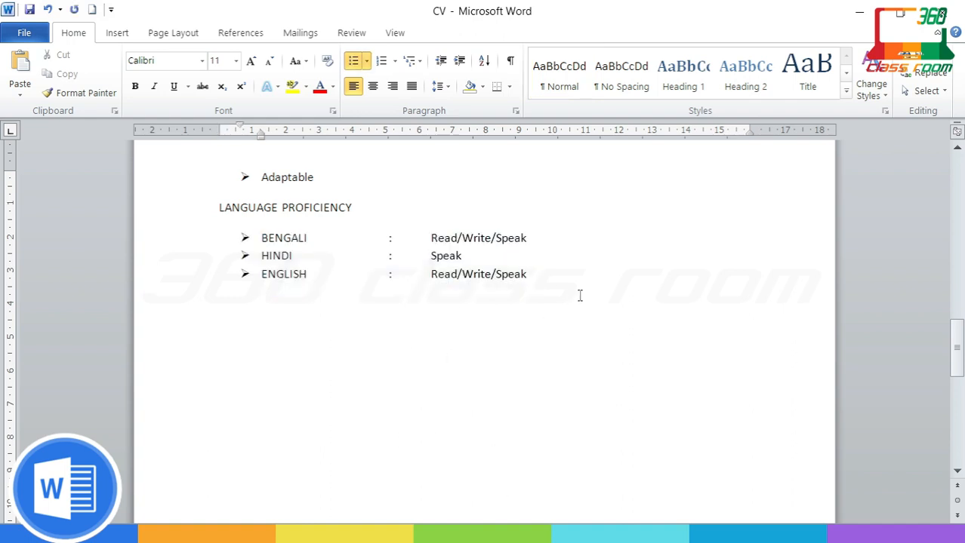
# Step: Insert a HOBBIES AND INTERESTS heading below the Adaptable item, followed by an empty line
pyautogui.click(325, 176)
pyautogui.press('Return')
pyautogui.press('Return')
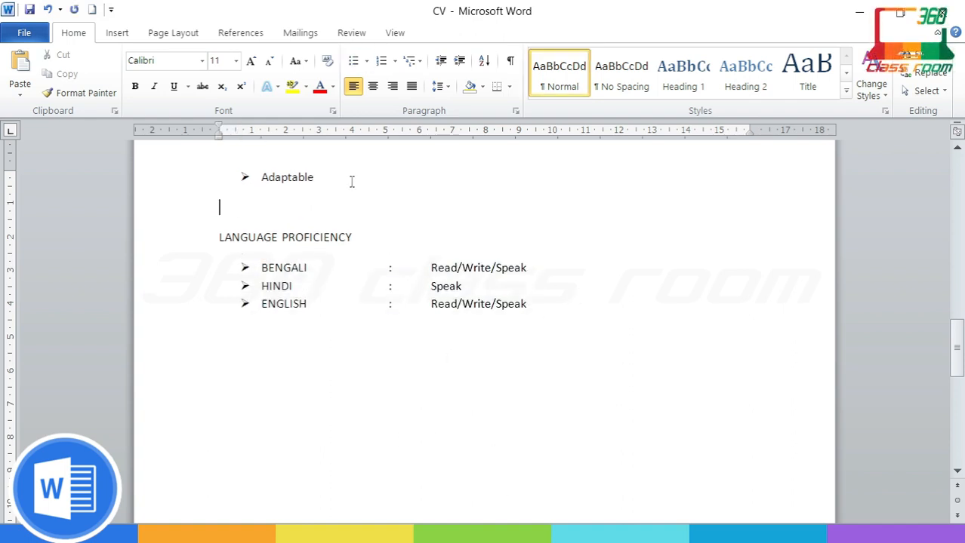
pyautogui.write('HOBBIES AND INTERESTS')
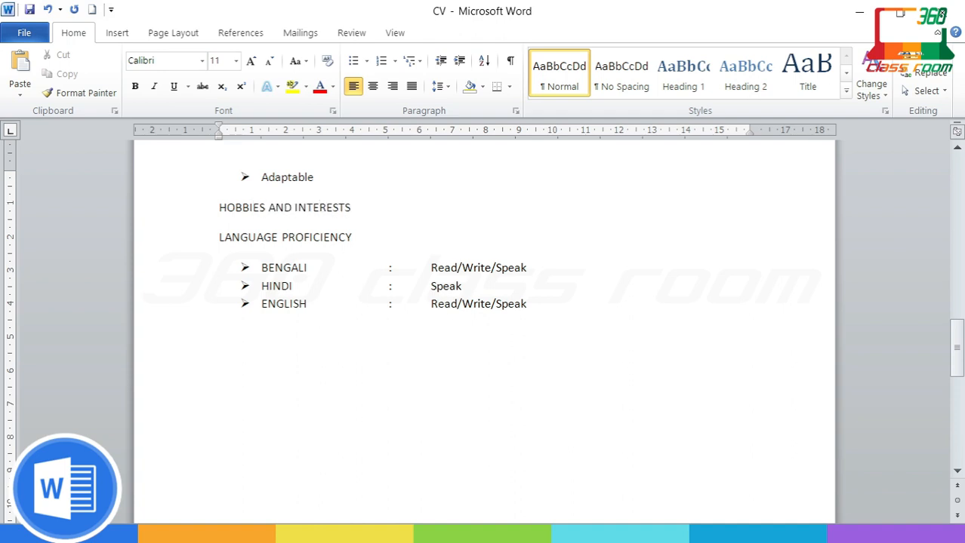
pyautogui.press('Return')
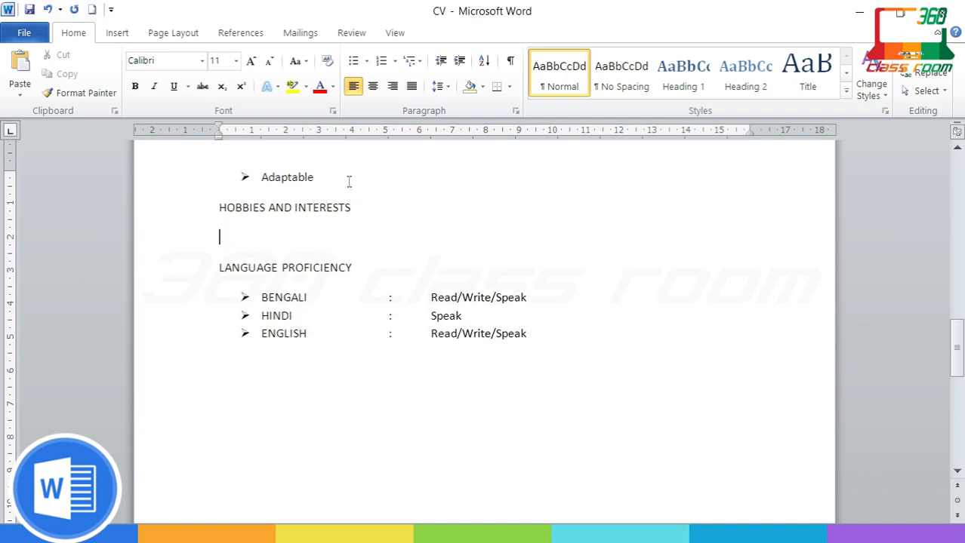
# Step: Give the empty line under the hobbies heading an arrow bullet
pyautogui.click(367, 63)
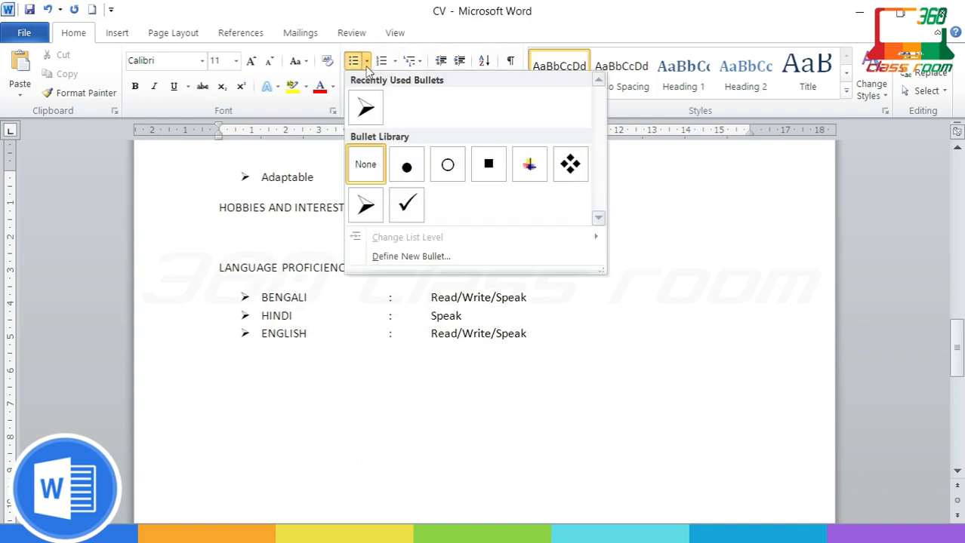
pyautogui.click(366, 109)
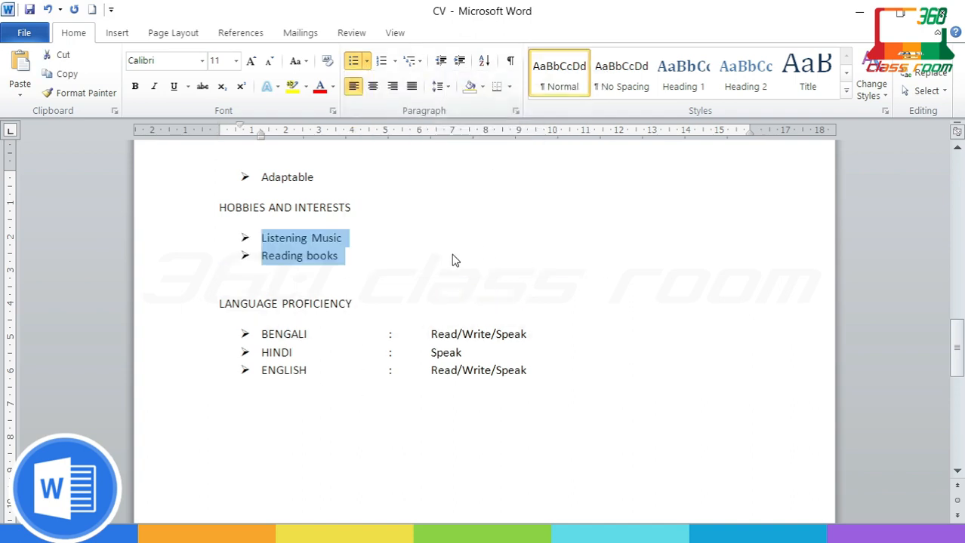
pyautogui.scroll(-2, 475, 287)
# Step: Type a PERSONAL DETAILS heading below the languages and paste the details block under it
pyautogui.click(506, 313)
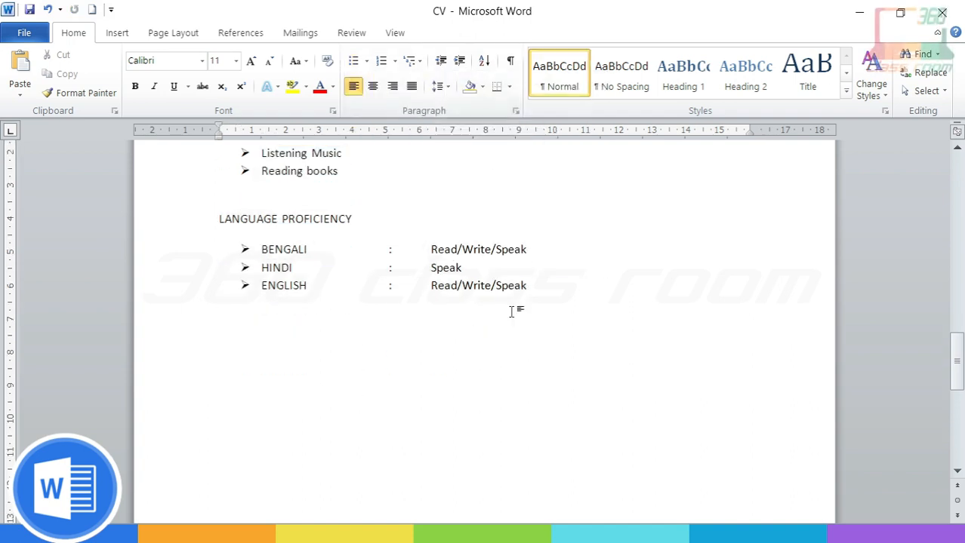
pyautogui.write('PER')
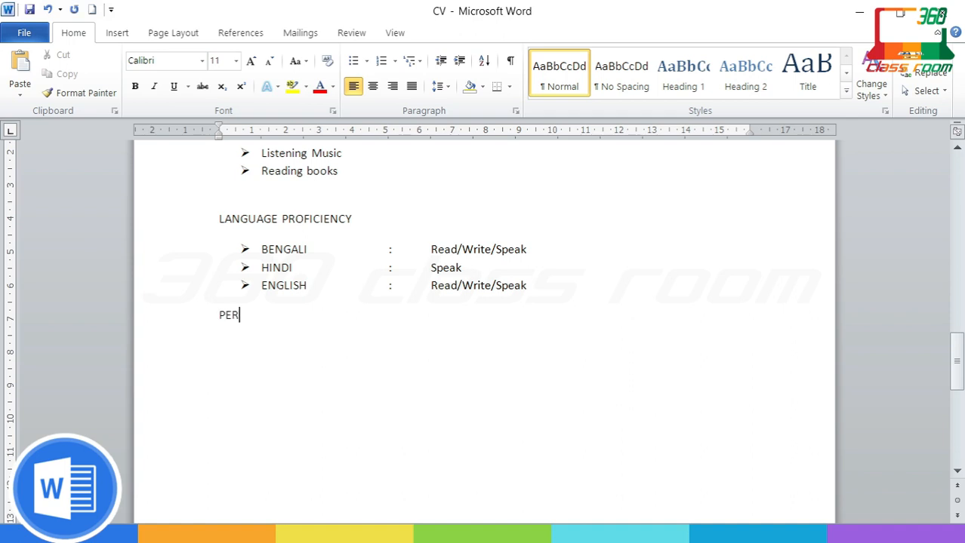
pyautogui.write('SONAL DETAILS')
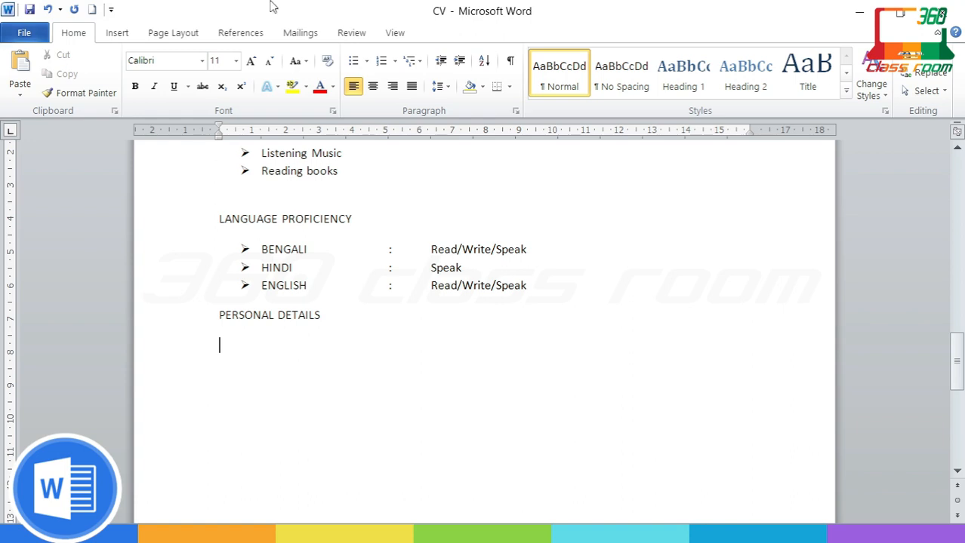
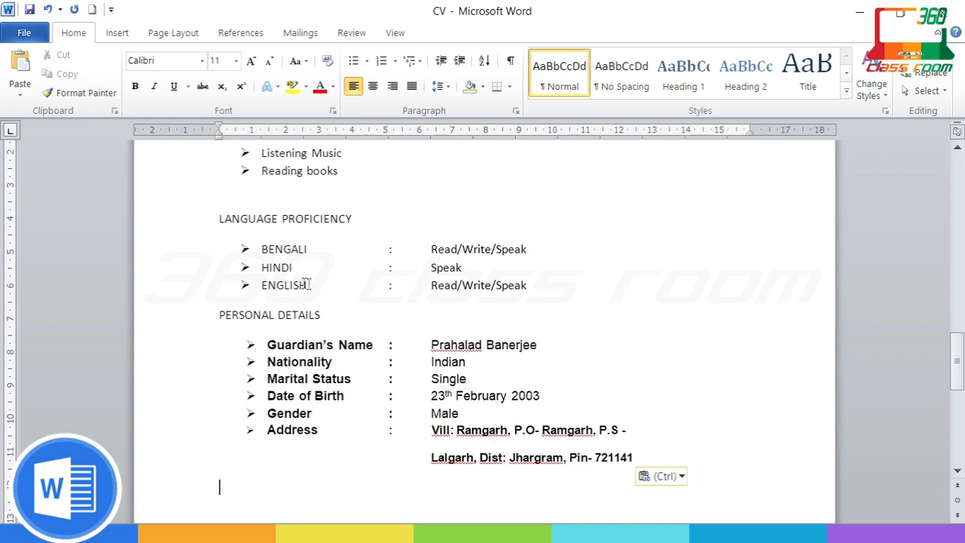
# Step: Copy the ENGLISH line's formatting onto the personal details and unbullet the address's second line
pyautogui.moveTo(554, 287); pyautogui.dragTo(261, 285)
pyautogui.click(86, 92)
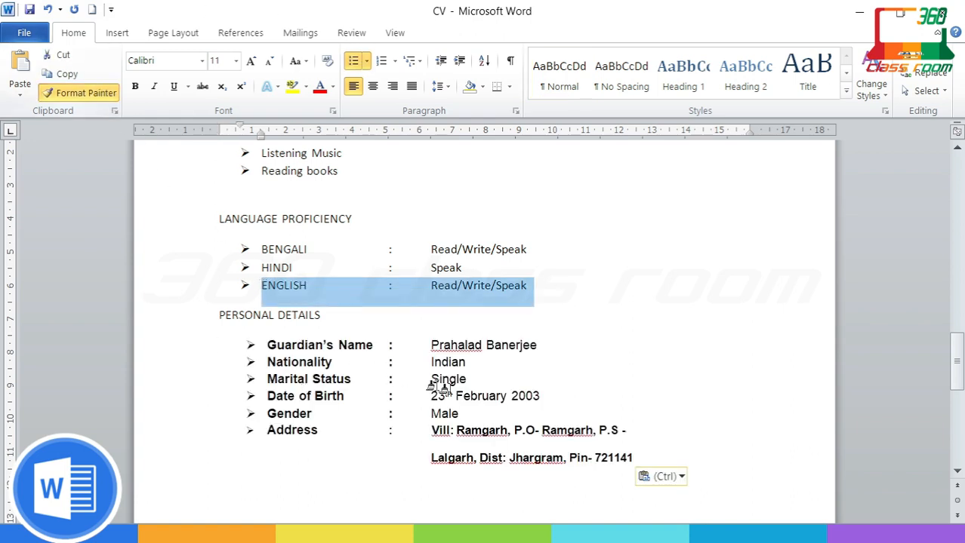
pyautogui.moveTo(647, 453)
pyautogui.mouseDown()
pyautogui.moveTo(409, 421)
pyautogui.moveTo(215, 348)
pyautogui.mouseUp()
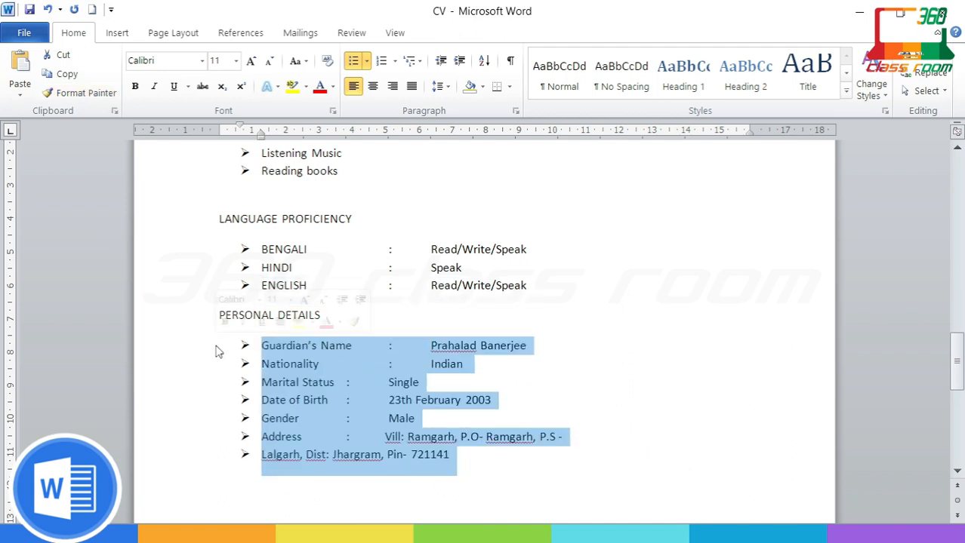
pyautogui.click(510, 501)
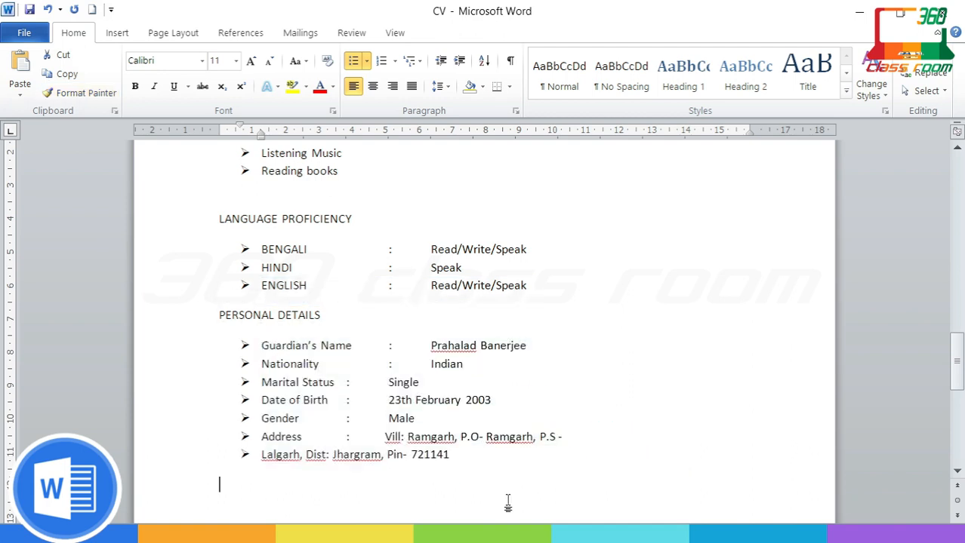
pyautogui.click(260, 454)
pyautogui.press('BackSpace')
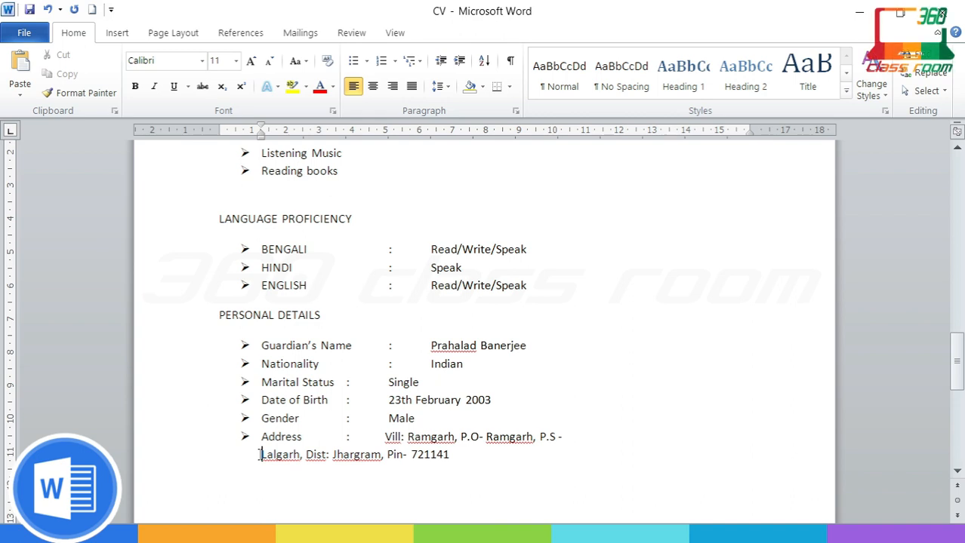
pyautogui.press('Tab')
pyautogui.press('Tab')
pyautogui.press('Tab')
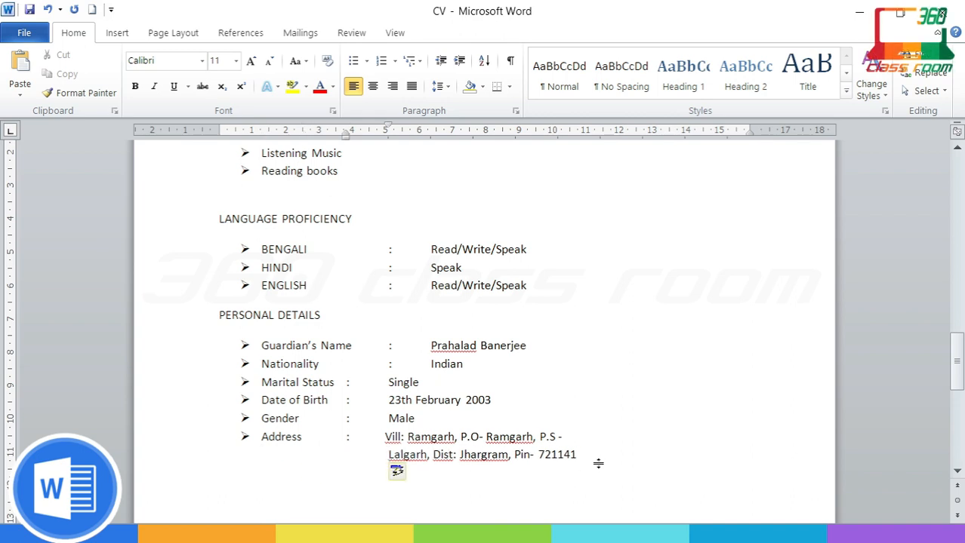
# Step: Tab-align the Marital Status, Date of Birth, Gender and Address colons and the address's second line
pyautogui.click(346, 382)
pyautogui.press('Tab')
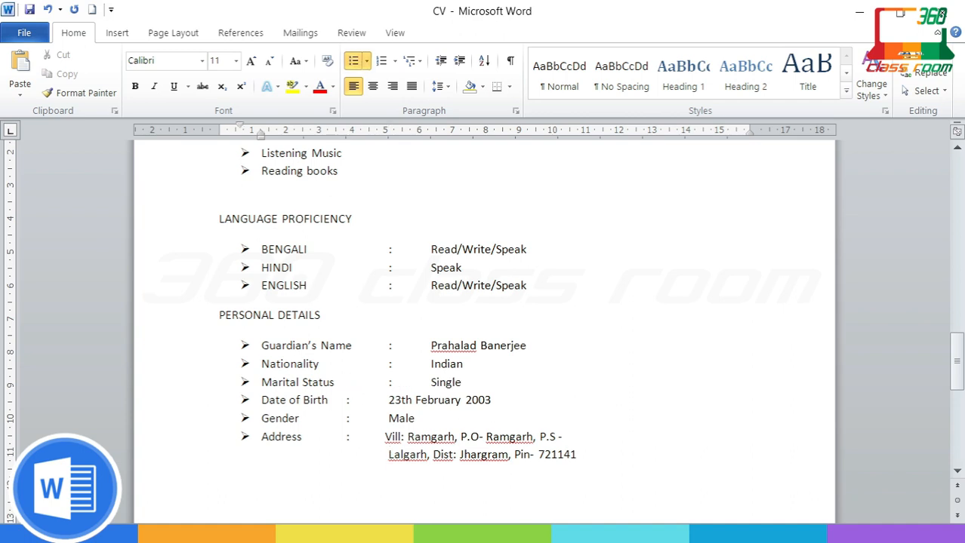
pyautogui.click(345, 400)
pyautogui.press('Tab')
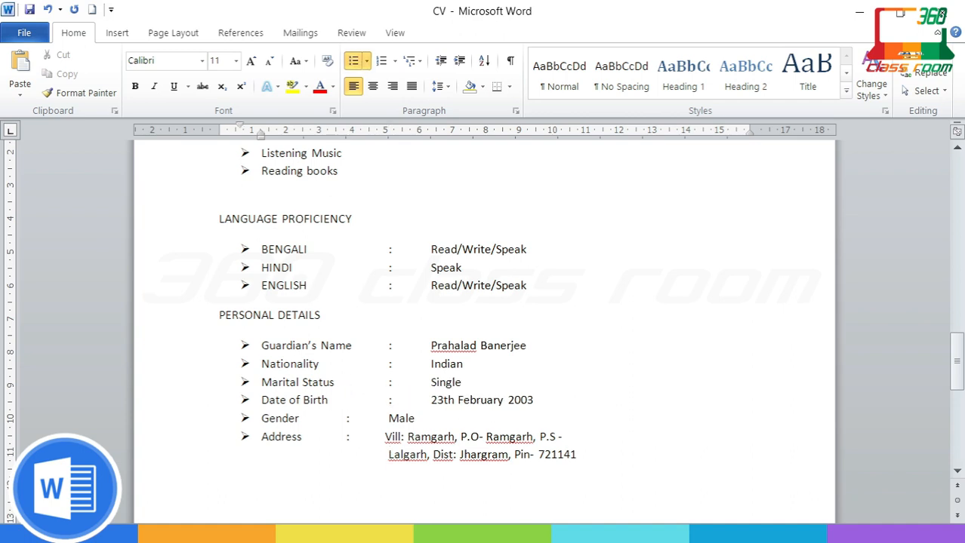
pyautogui.press('Tab')
pyautogui.click(349, 438)
pyautogui.press('Tab')
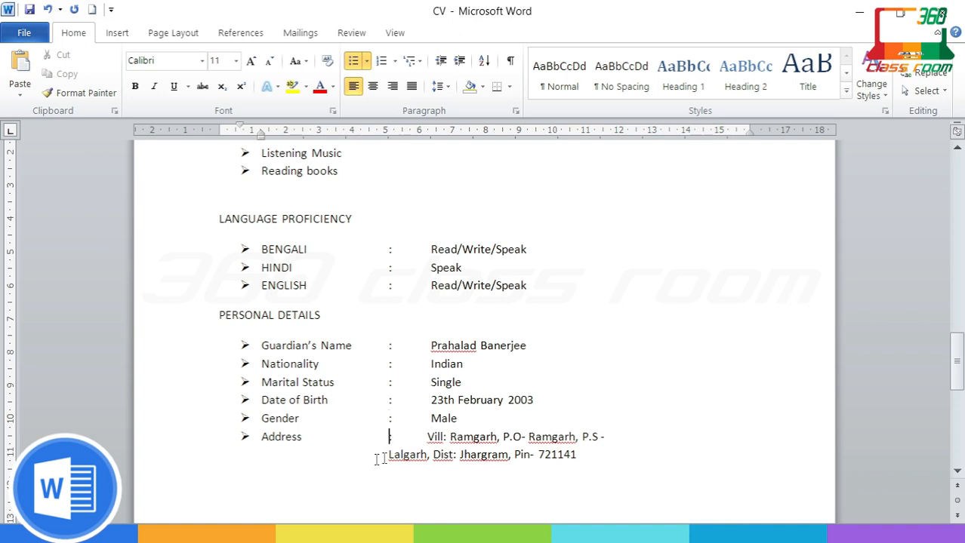
pyautogui.click(390, 456)
pyautogui.press('Tab')
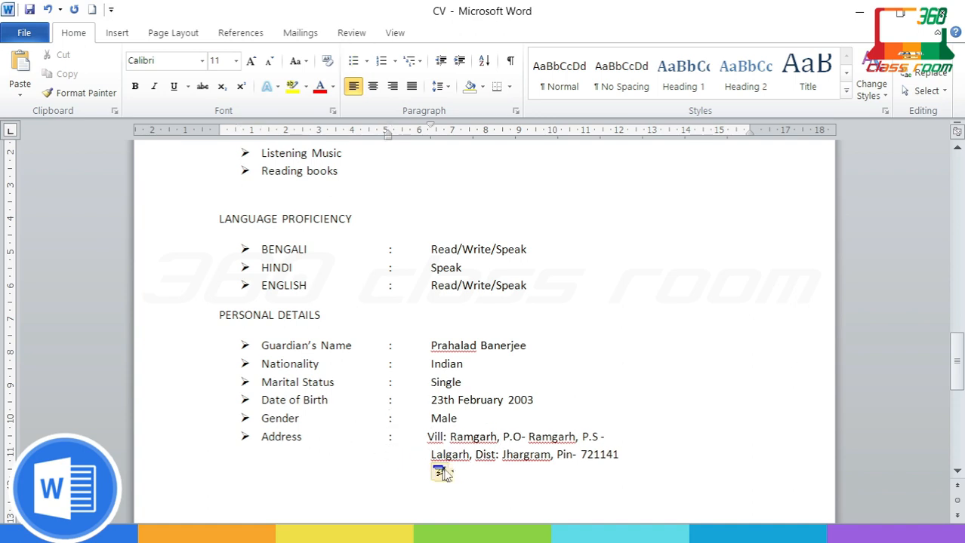
# Step: Ignore the spelling flags on the address words, village names, guardian's name and district words
pyautogui.rightClick(437, 444)
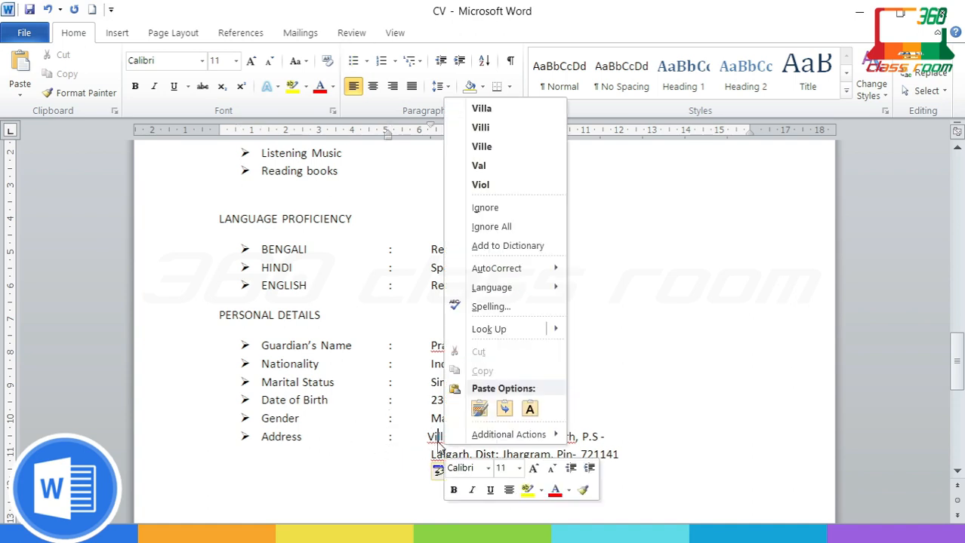
pyautogui.click(481, 207)
pyautogui.rightClick(487, 444)
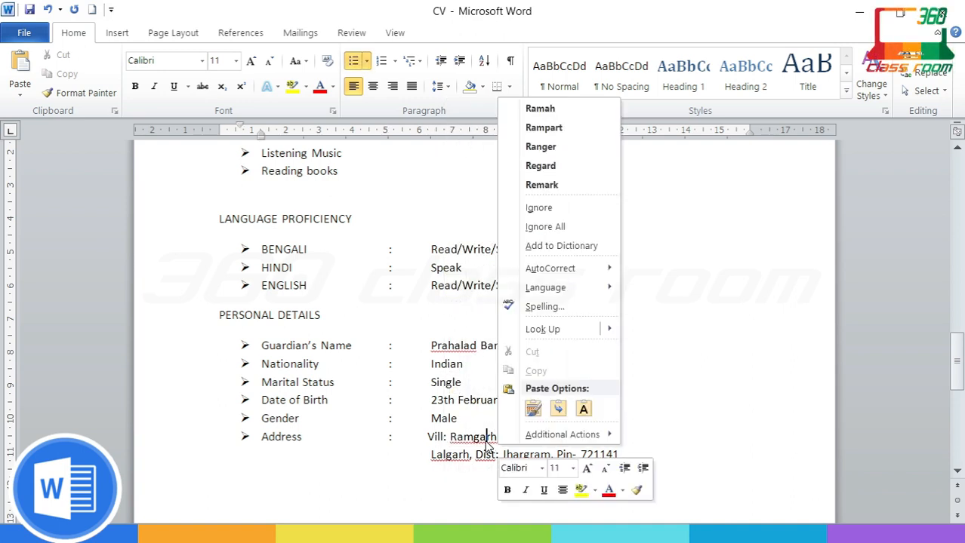
pyautogui.click(556, 207)
pyautogui.rightClick(555, 438)
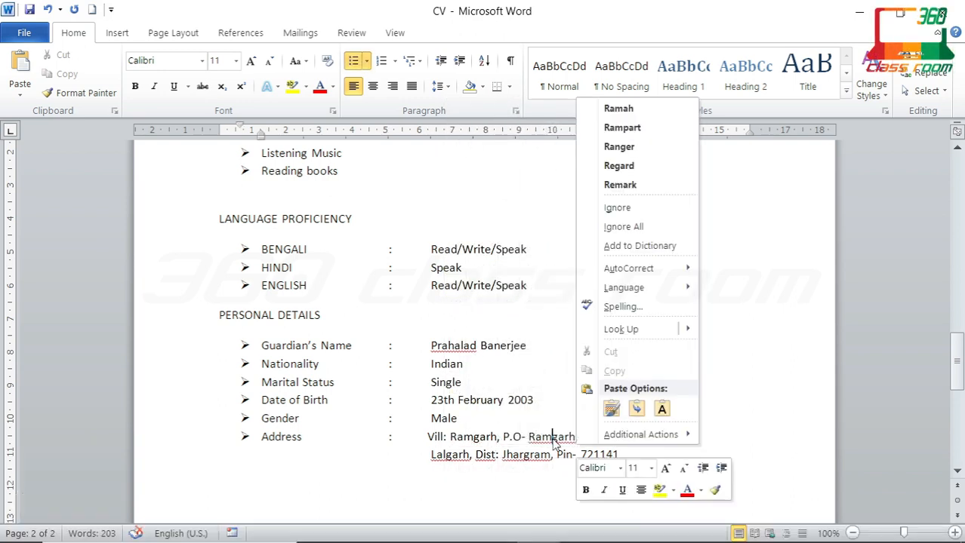
pyautogui.click(633, 209)
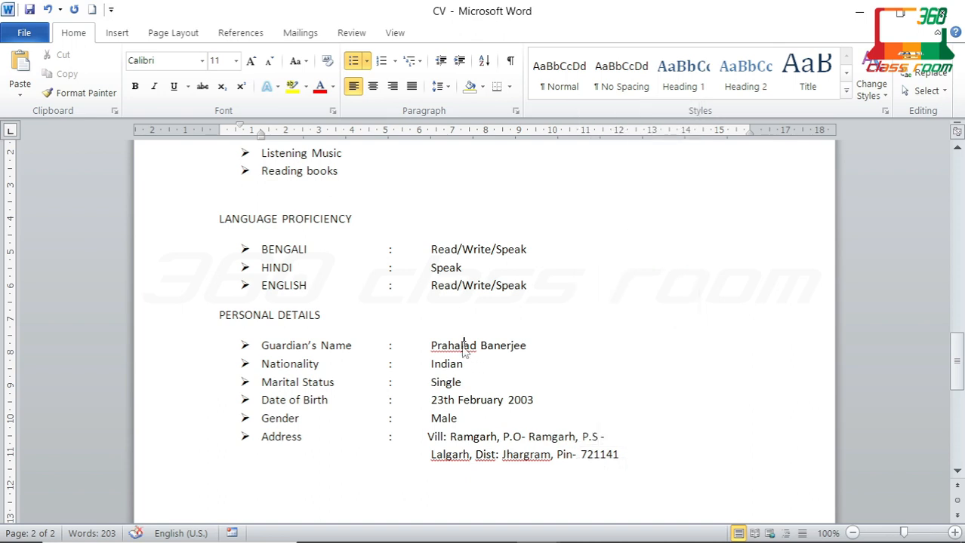
pyautogui.rightClick(464, 347)
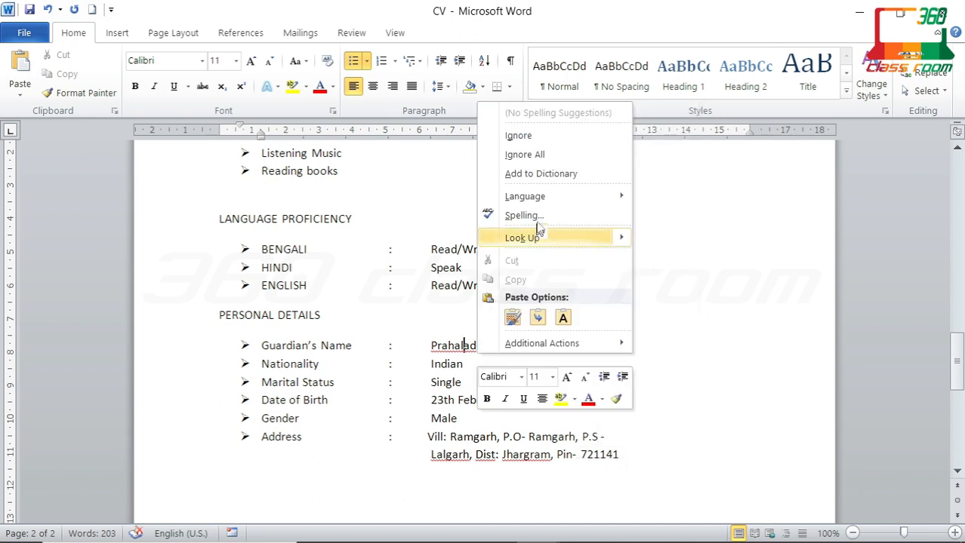
pyautogui.click(539, 136)
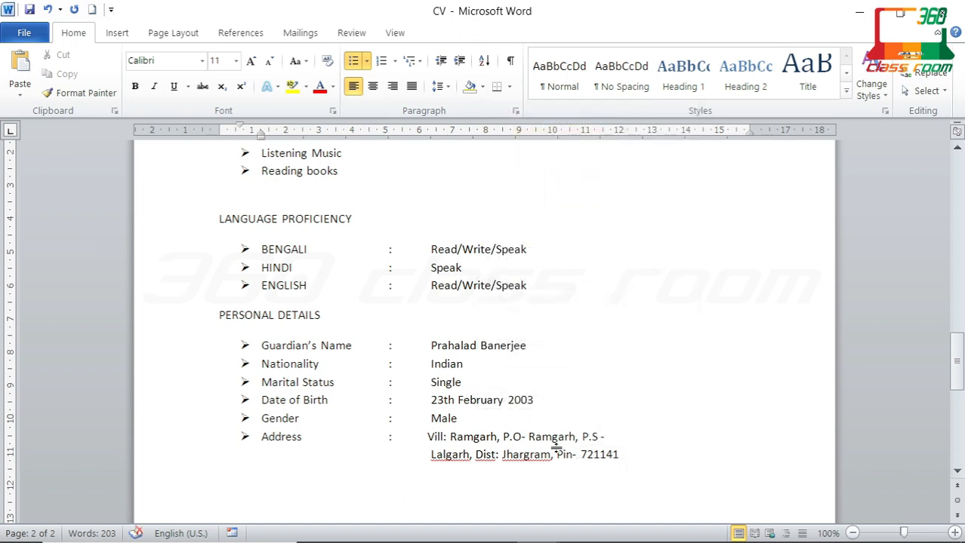
pyautogui.rightClick(517, 462)
pyautogui.click(616, 243)
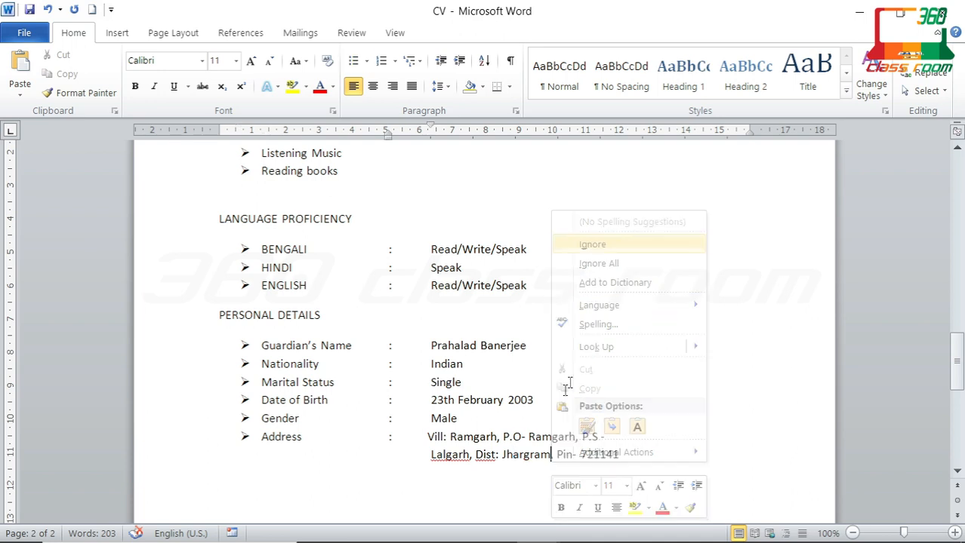
pyautogui.rightClick(492, 457)
pyautogui.click(545, 224)
pyautogui.rightClick(461, 459)
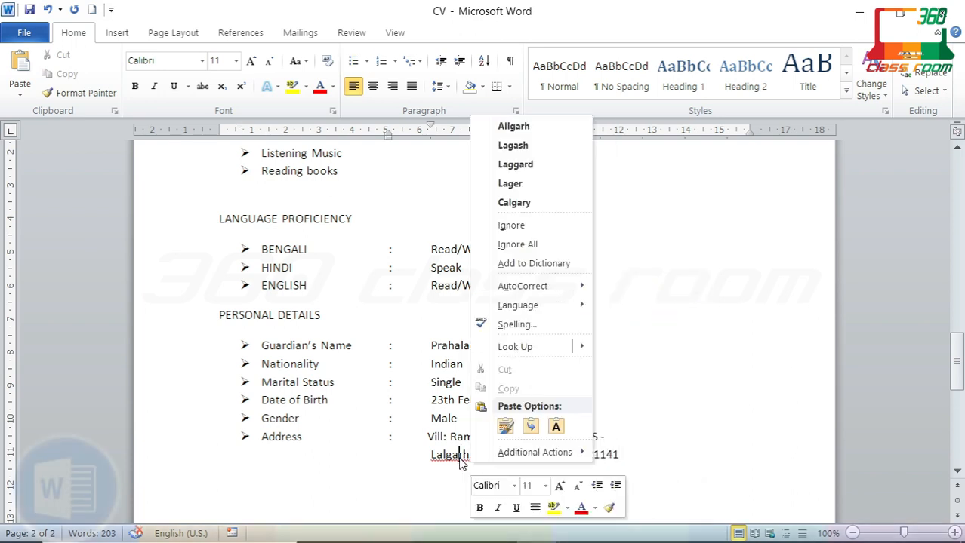
pyautogui.click(511, 225)
# Step: Add a blank line after the pin code and ignore the remaining district spelling flags
pyautogui.click(640, 464)
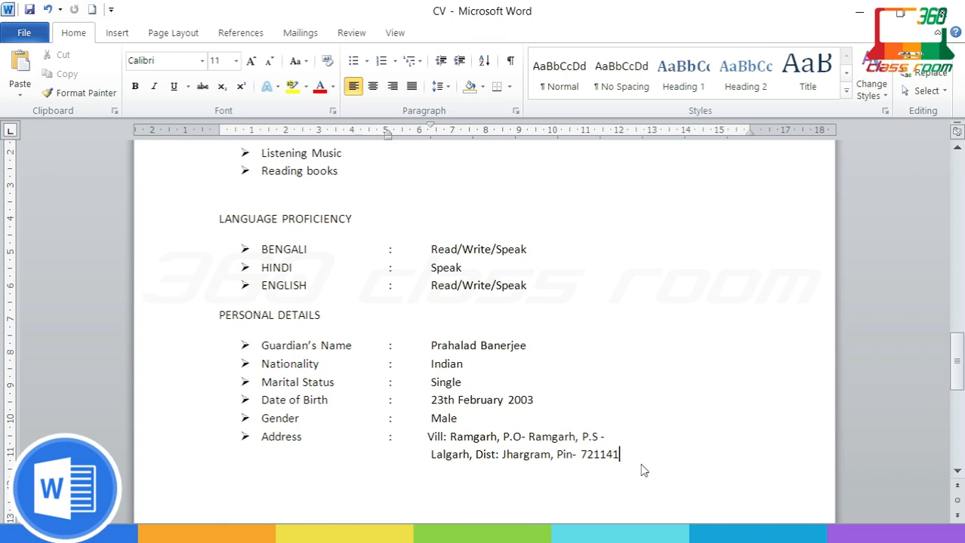
pyautogui.press('Return')
pyautogui.press('Return')
pyautogui.rightClick(542, 459)
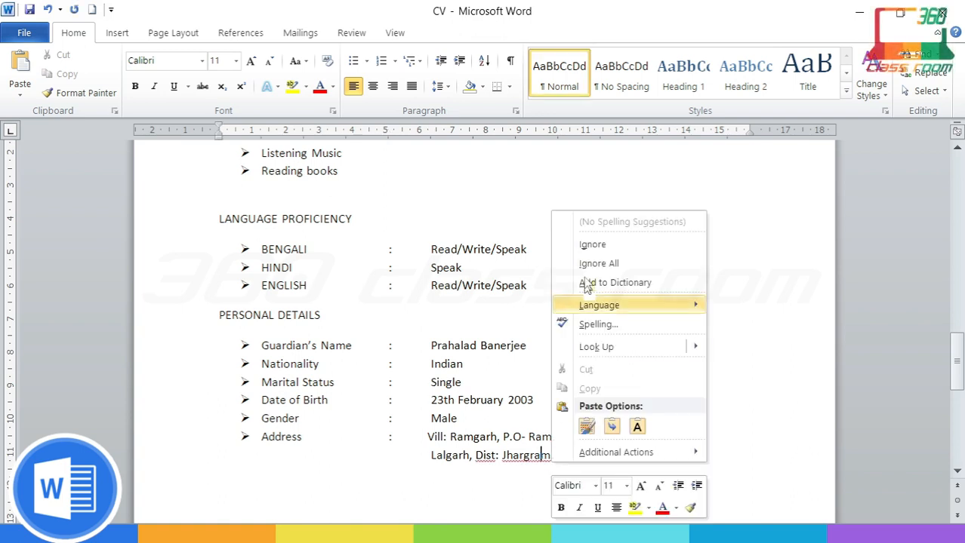
pyautogui.click(592, 246)
pyautogui.rightClick(494, 456)
pyautogui.click(545, 225)
pyautogui.scroll(-2, 605, 408)
pyautogui.click(265, 415)
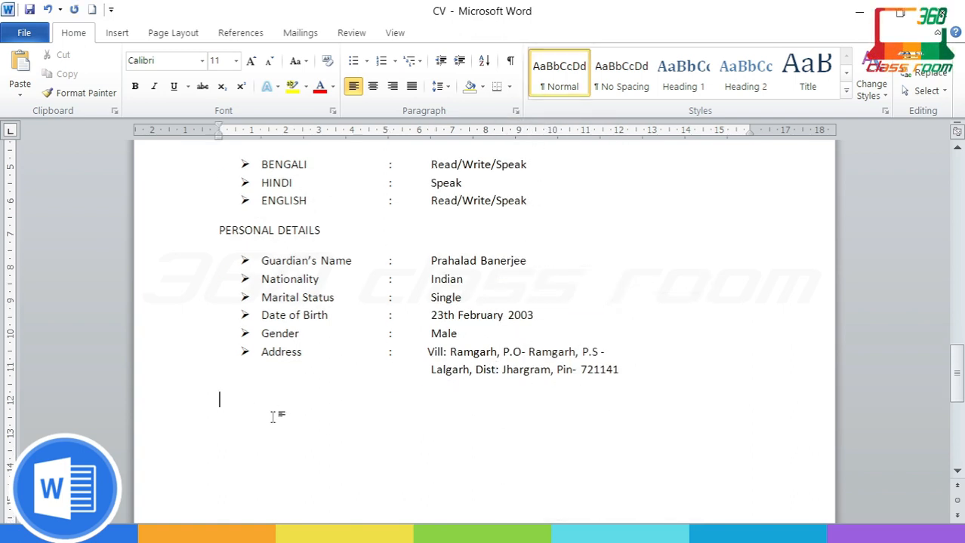
# Step: Type 'Declaration- I do here by declare that the above mentioned information is to the best of my knowledge'
pyautogui.write('Declaration- ')
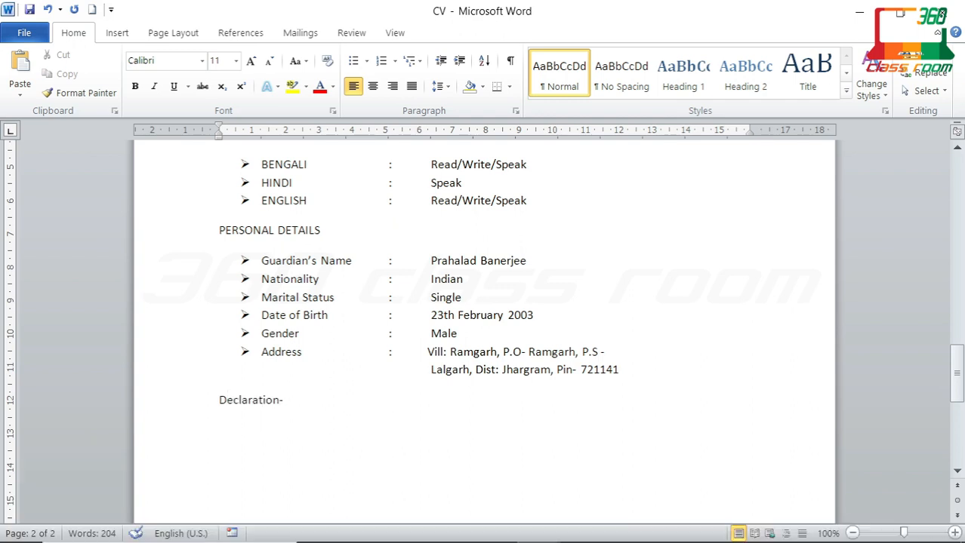
pyautogui.write('I do here by d')
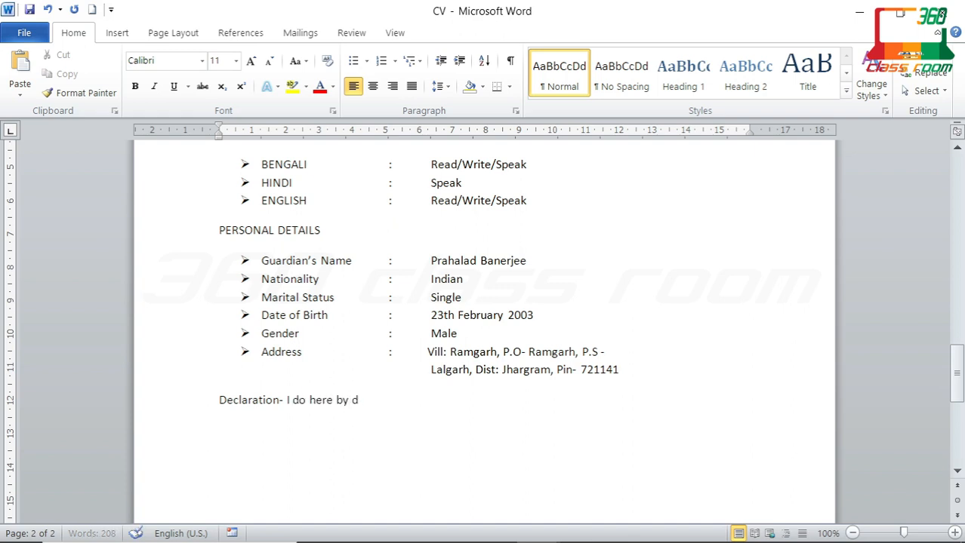
pyautogui.write('eclare that the above')
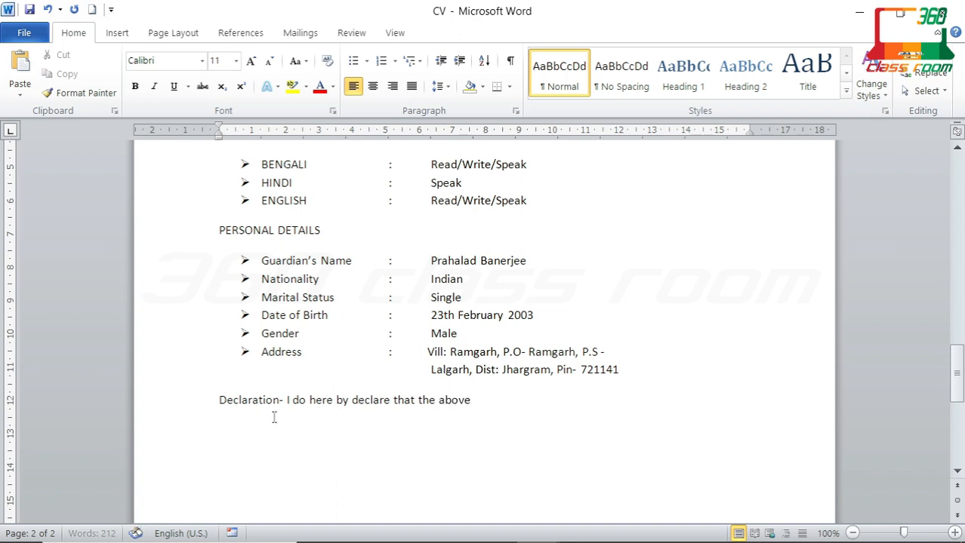
pyautogui.write(' mentioned in')
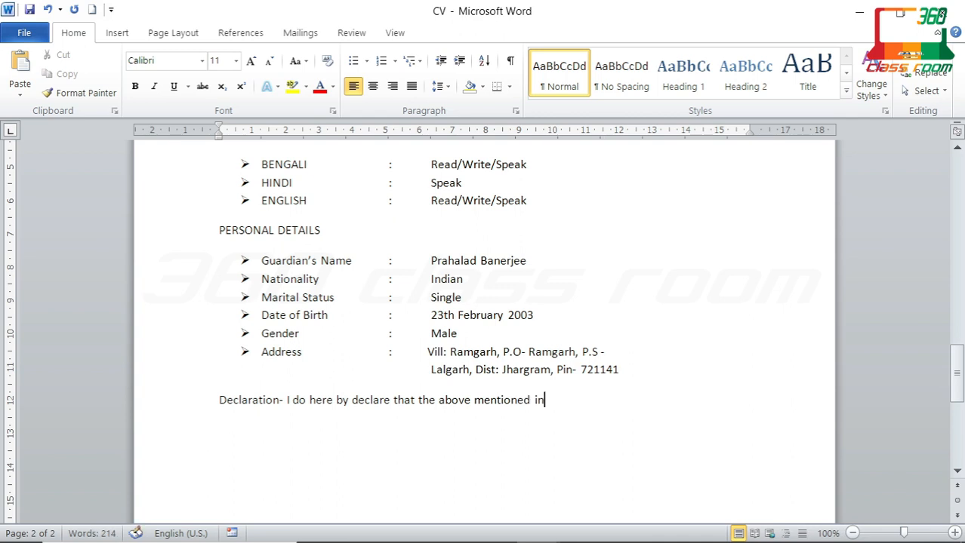
pyautogui.write('formation is to the best of my knowl')
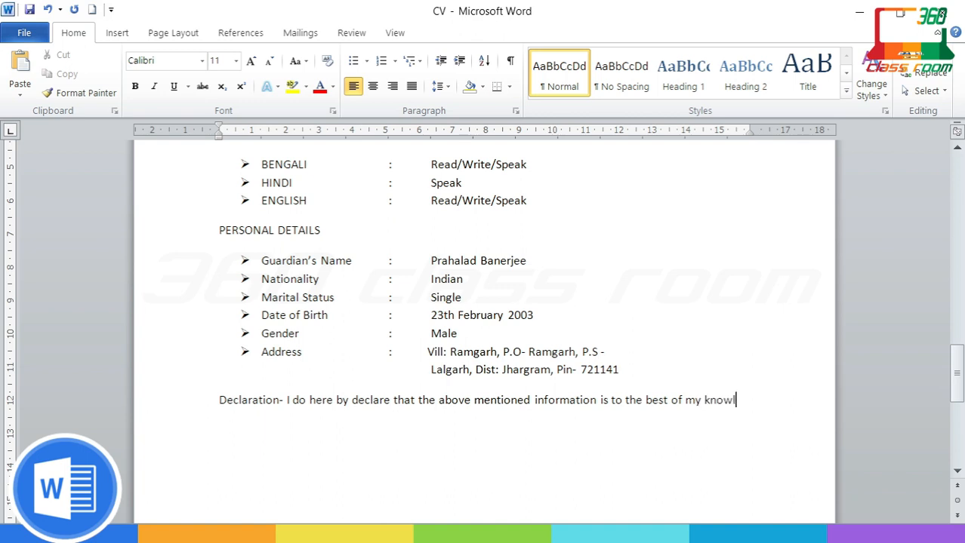
pyautogui.write('edge.')
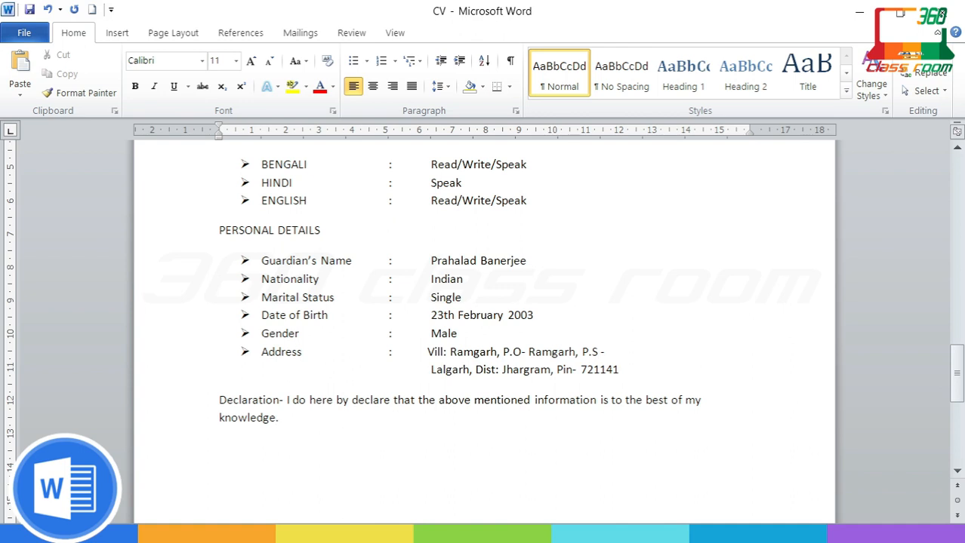
pyautogui.scroll(-3, 364, 422)
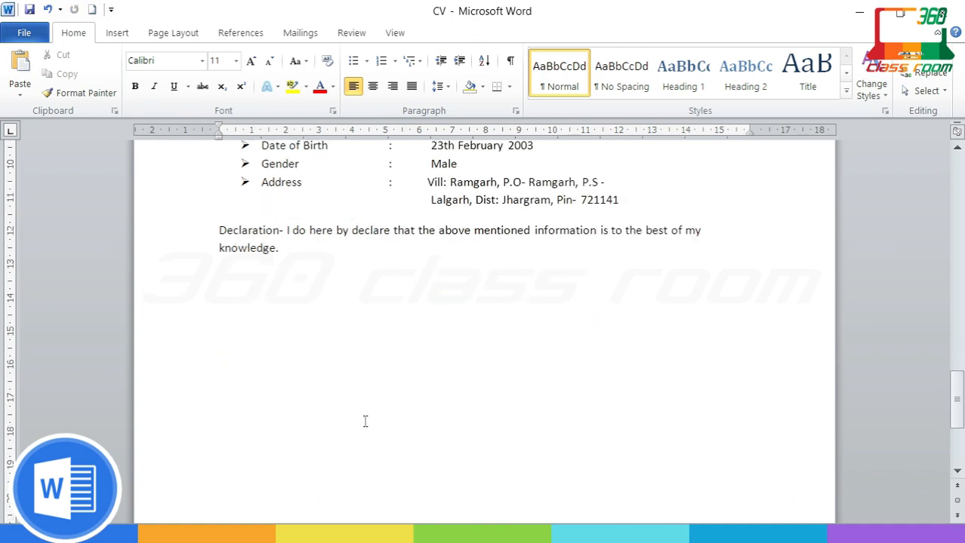
# Step: Add 'Place:' and 'Date:' lines, with '(Signature)' tabbed to the right of the Date line
pyautogui.press('Return')
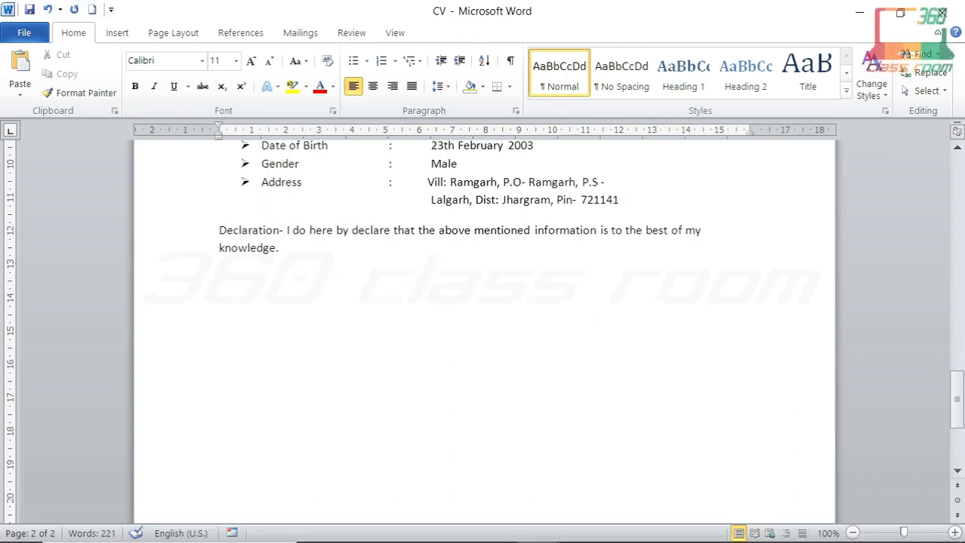
pyautogui.write('Place: ')
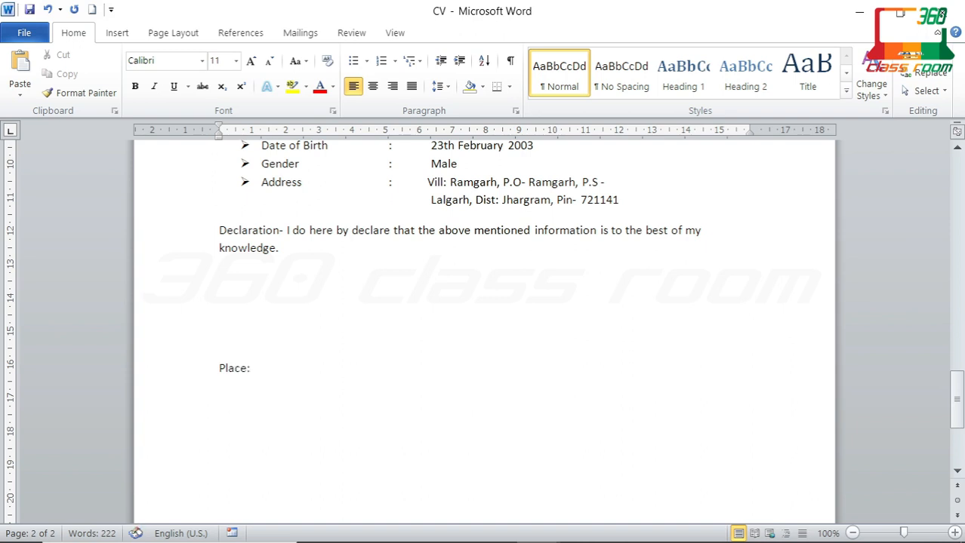
pyautogui.write('Date:')
pyautogui.press('Tab')
pyautogui.press('Tab')
pyautogui.press('Tab')
pyautogui.press('Tab')
pyautogui.write('(Signature')
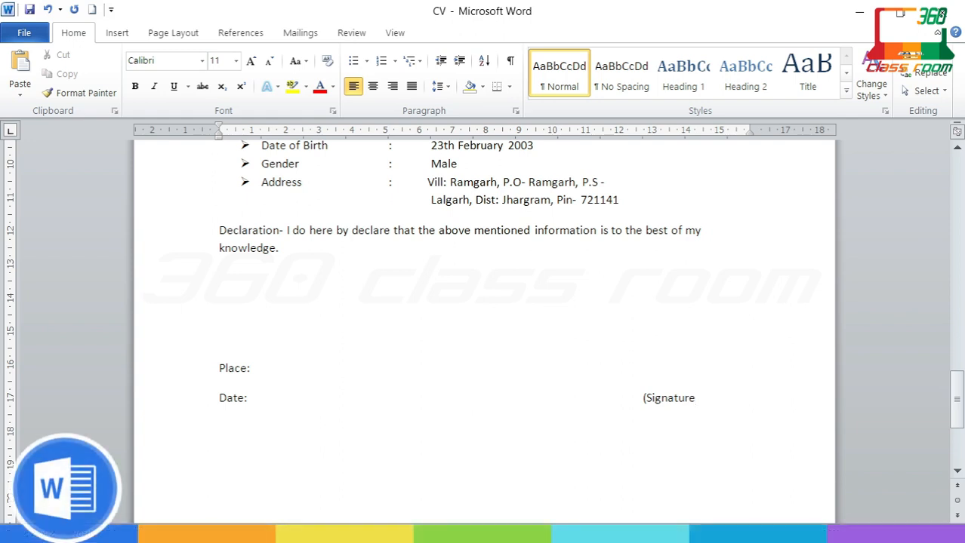
pyautogui.click(590, 409)
pyautogui.press('Delete')
pyautogui.press('Tab')
pyautogui.press('Tab')
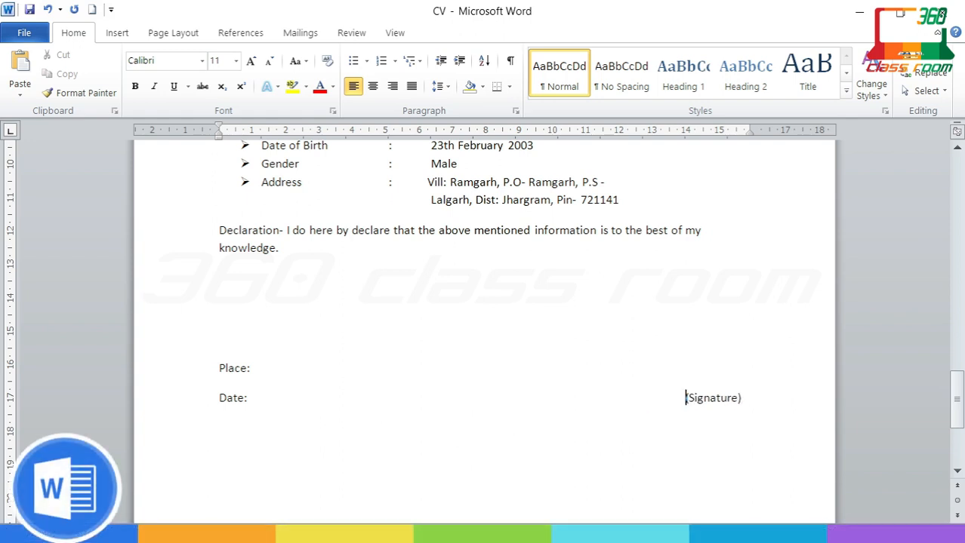
pyautogui.press('BackSpace')
pyautogui.click(689, 468)
# Step: Grow the Curriculum Vitae title to 16 pt and make it bold
pyautogui.scroll(-3, 647, 474)
pyautogui.scroll(12, 647, 474)
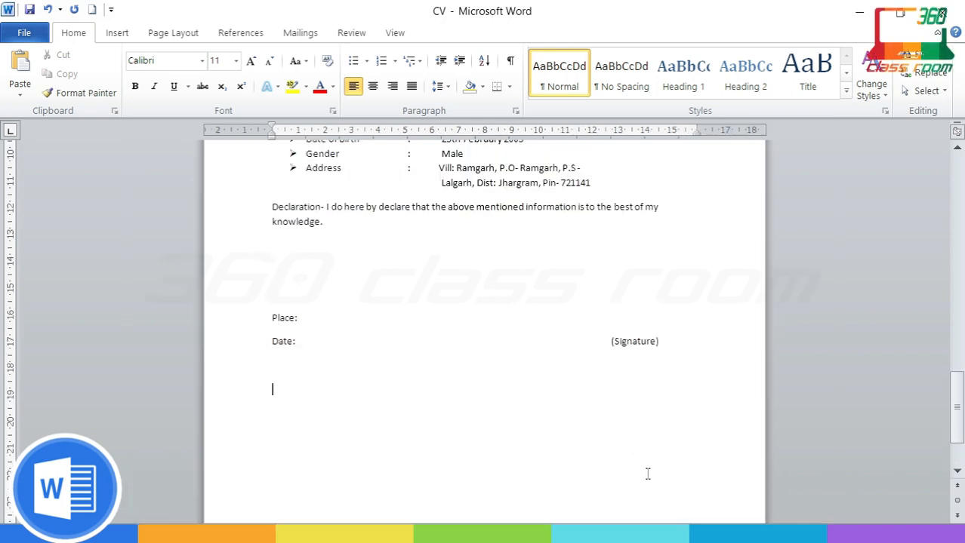
pyautogui.scroll(10, 647, 474)
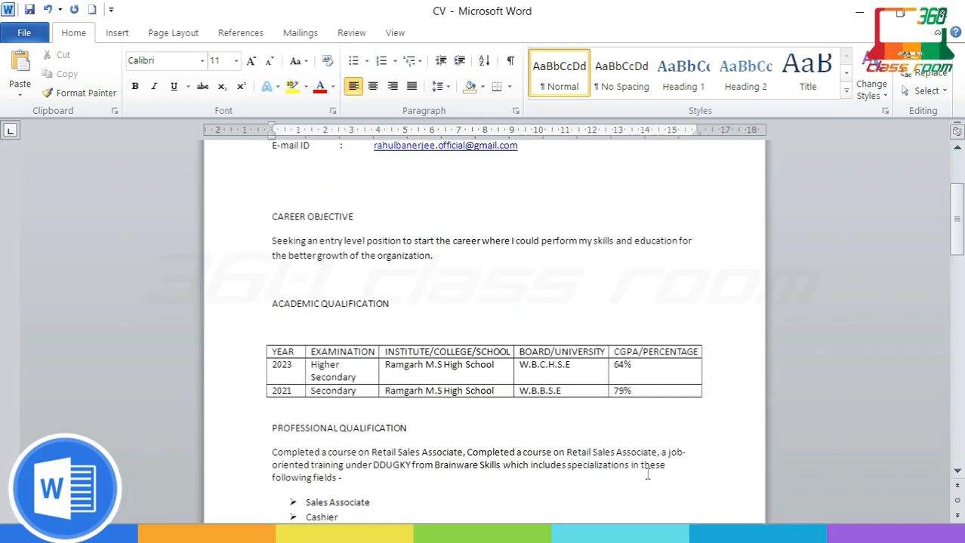
pyautogui.keyDown('ctrl'); pyautogui.scroll(3, 647, 474); pyautogui.keyUp('ctrl')
pyautogui.keyDown('ctrl'); pyautogui.scroll(-1, 648, 474); pyautogui.keyUp('ctrl')
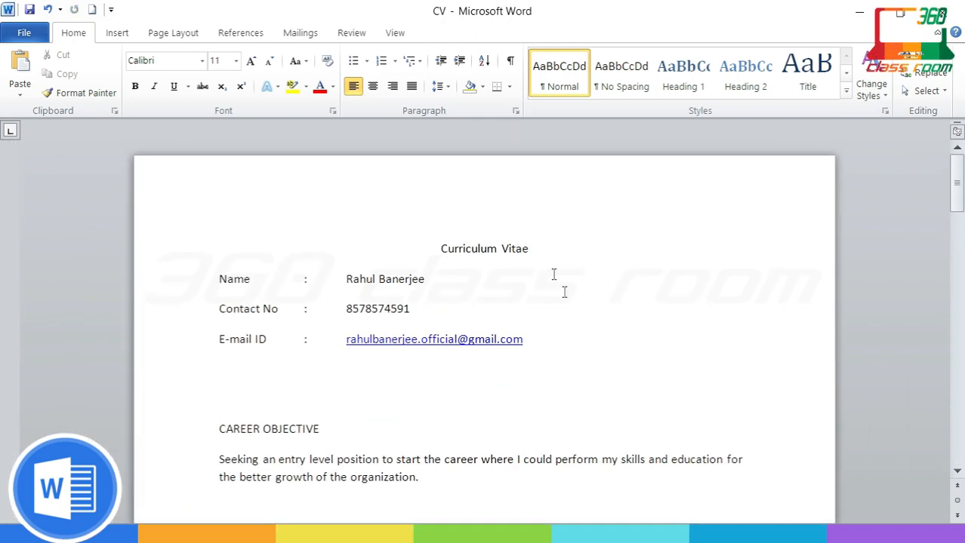
pyautogui.moveTo(539, 249); pyautogui.dragTo(442, 251)
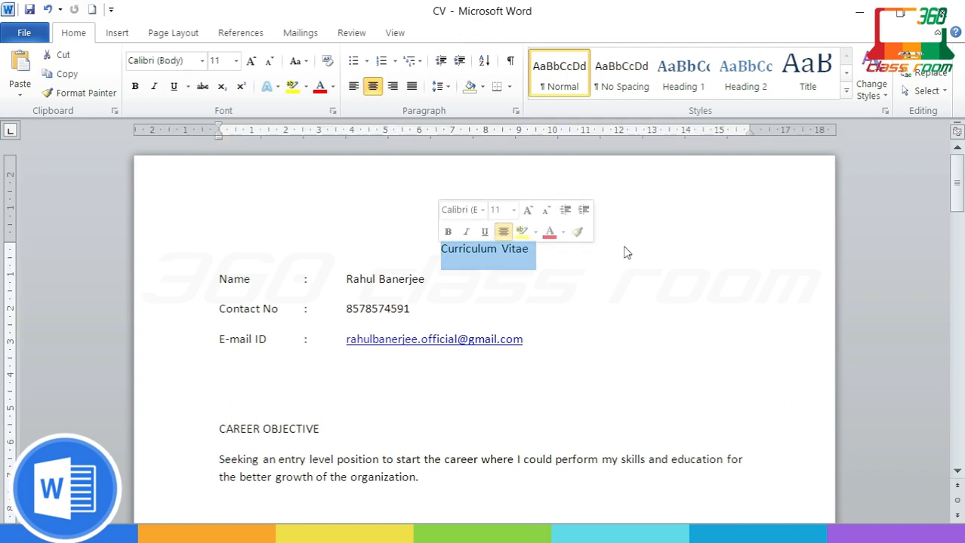
pyautogui.click(252, 65)
pyautogui.click(252, 65)
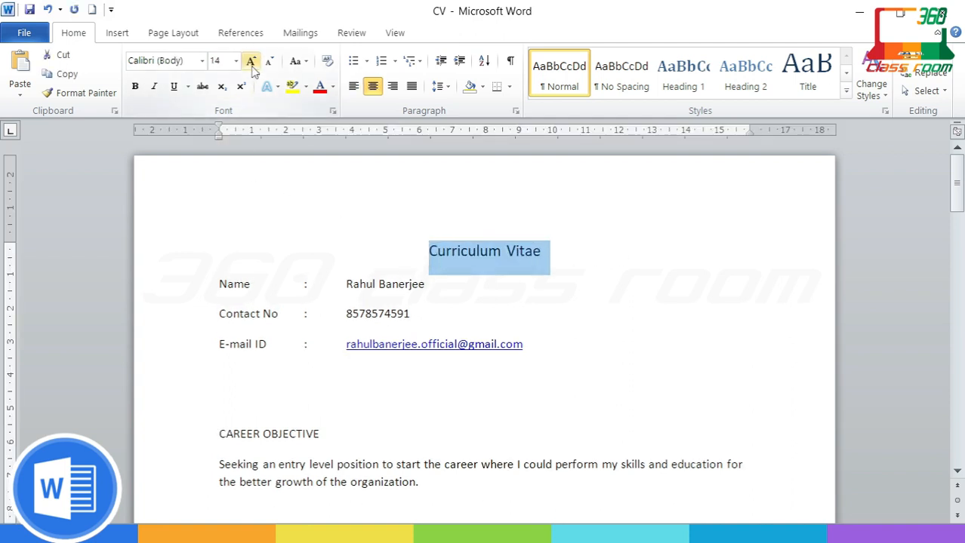
pyautogui.click(252, 65)
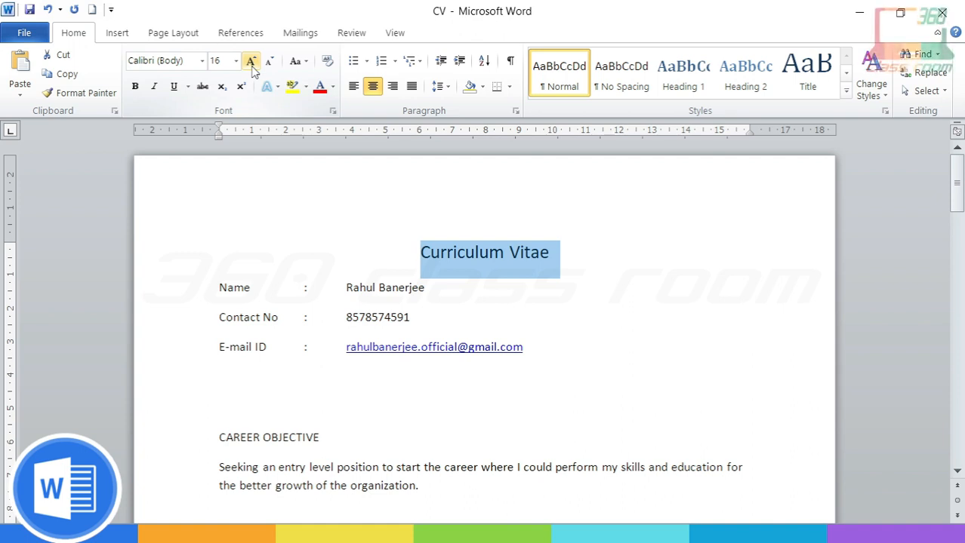
pyautogui.click(137, 87)
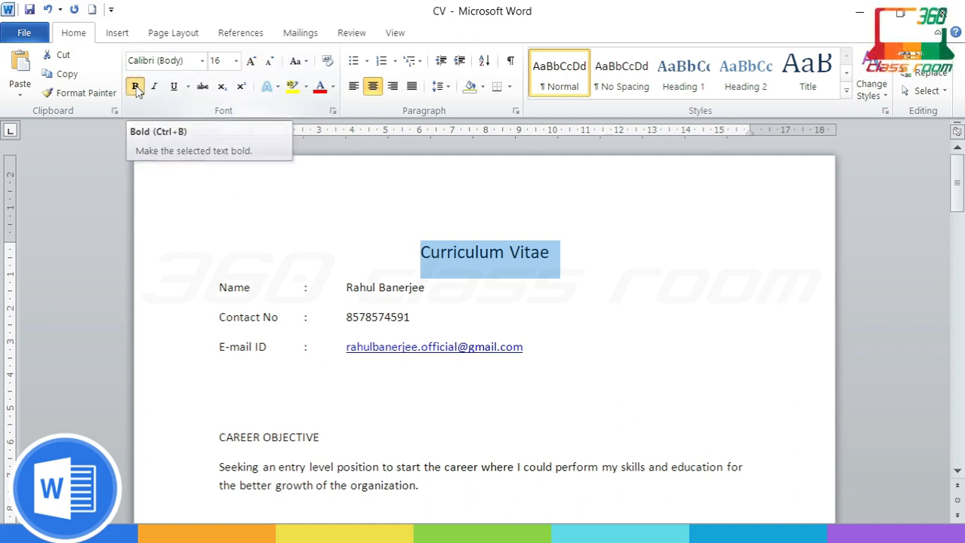
# Step: Give the whole title line a single-line underline
pyautogui.click(552, 254)
pyautogui.press('Delete')
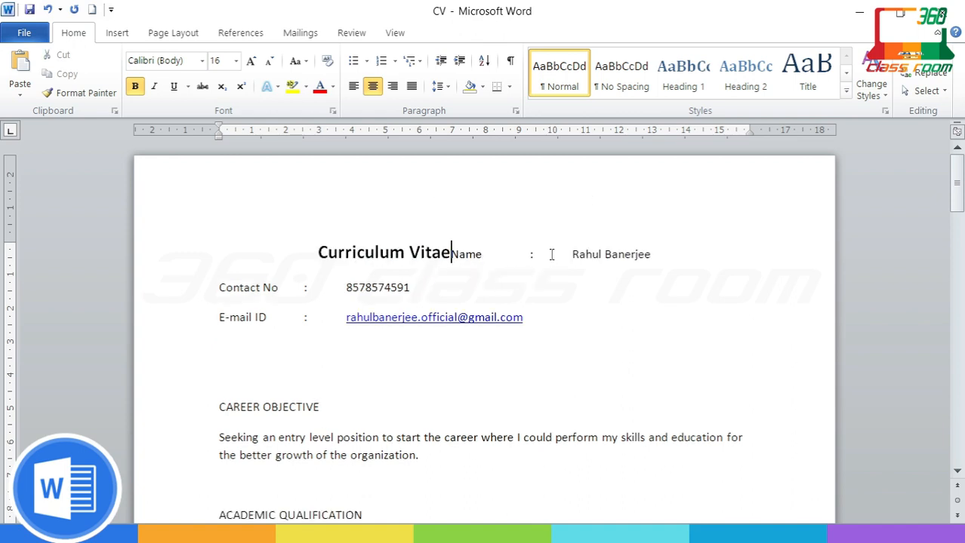
pyautogui.hotkey('ctrl', 'z')
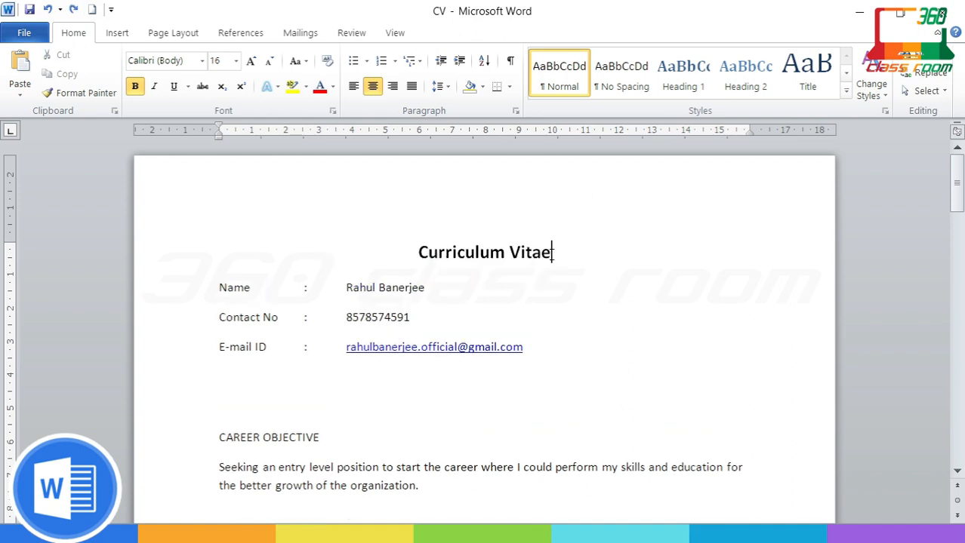
pyautogui.tripleClick(552, 254)
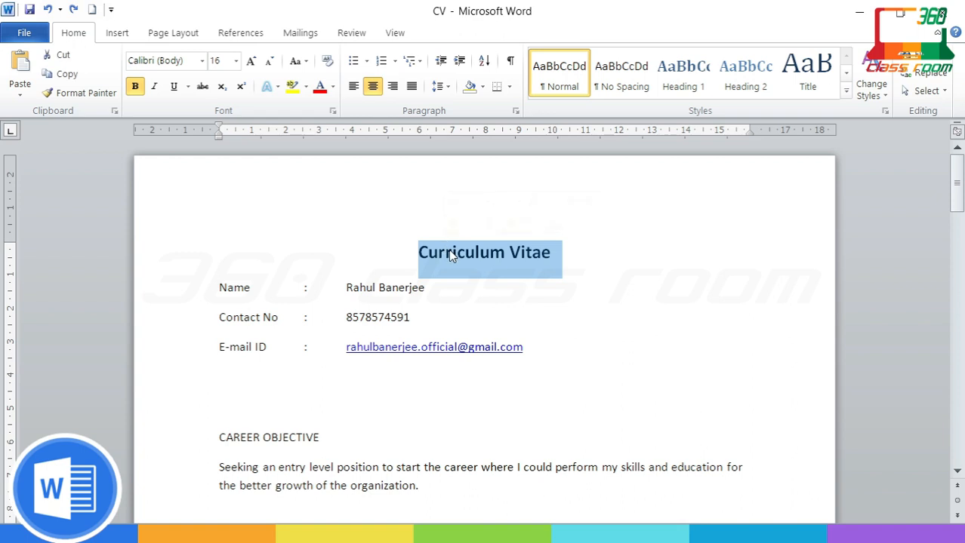
pyautogui.hotkey('ctrl', 'u')
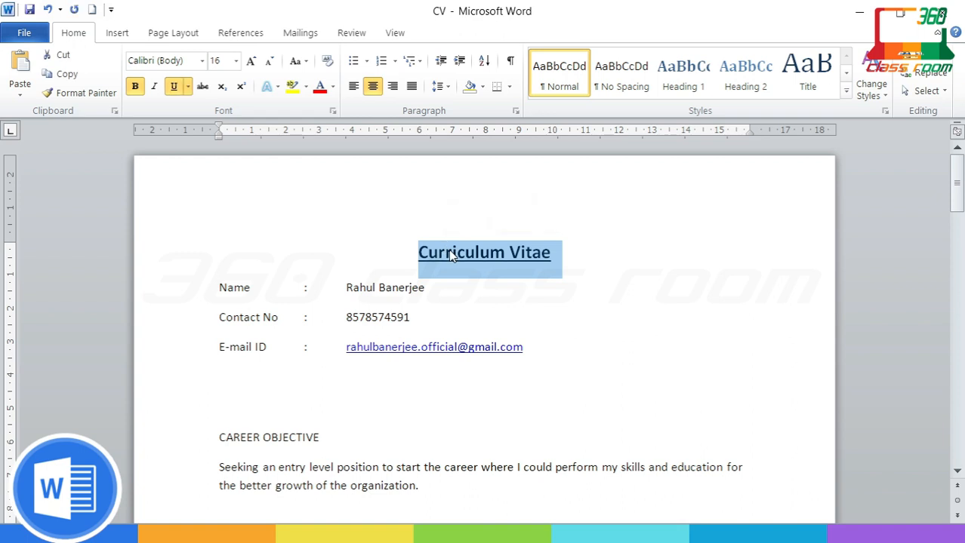
pyautogui.hotkey('ctrl', 'u')
pyautogui.click(187, 86)
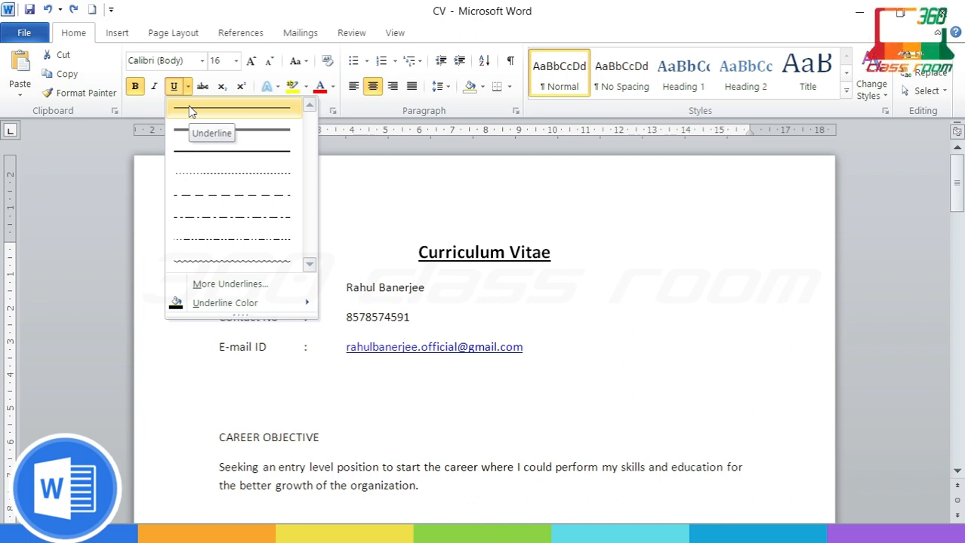
pyautogui.click(191, 111)
# Step: Shade the CAREER OBJECTIVE heading grey (Darker 15%)
pyautogui.click(502, 309)
pyautogui.scroll(-1, 502, 310)
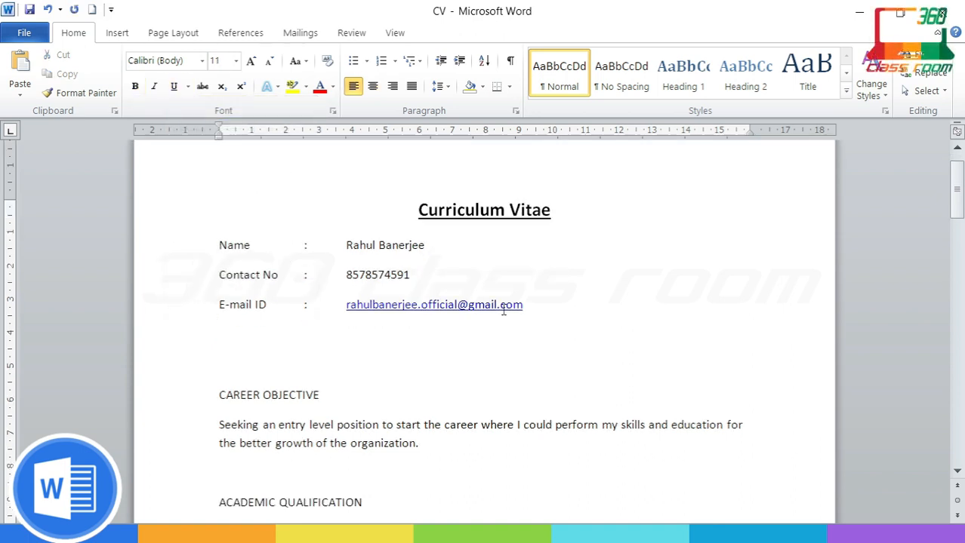
pyautogui.scroll(-1, 459, 375)
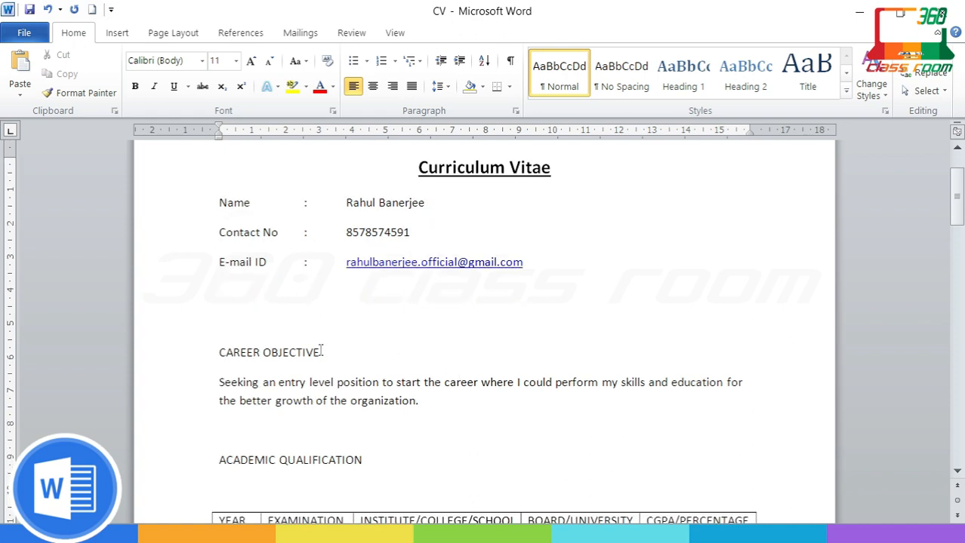
pyautogui.moveTo(321, 350); pyautogui.dragTo(216, 351)
pyautogui.click(218, 351)
pyautogui.moveTo(232, 354); pyautogui.dragTo(319, 351)
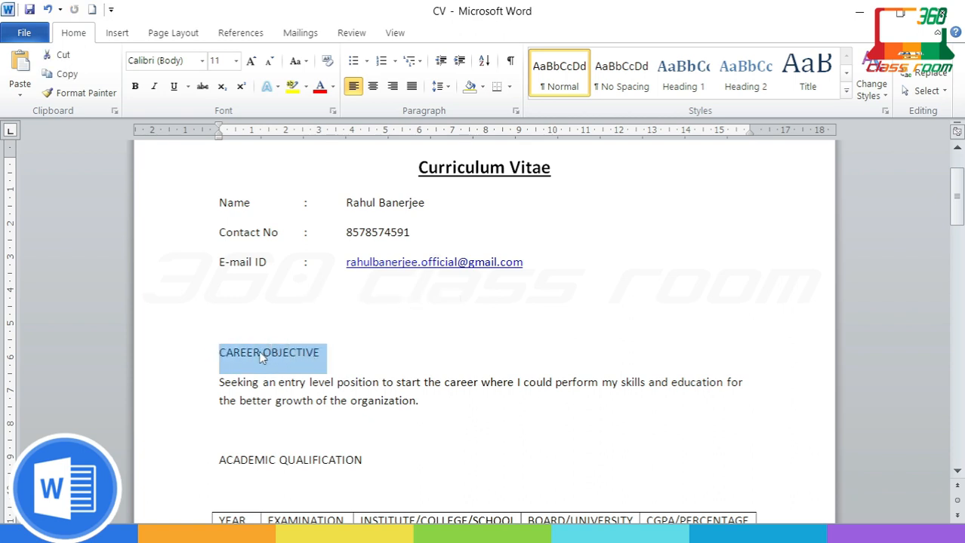
pyautogui.click(260, 352)
pyautogui.moveTo(226, 356); pyautogui.dragTo(303, 351)
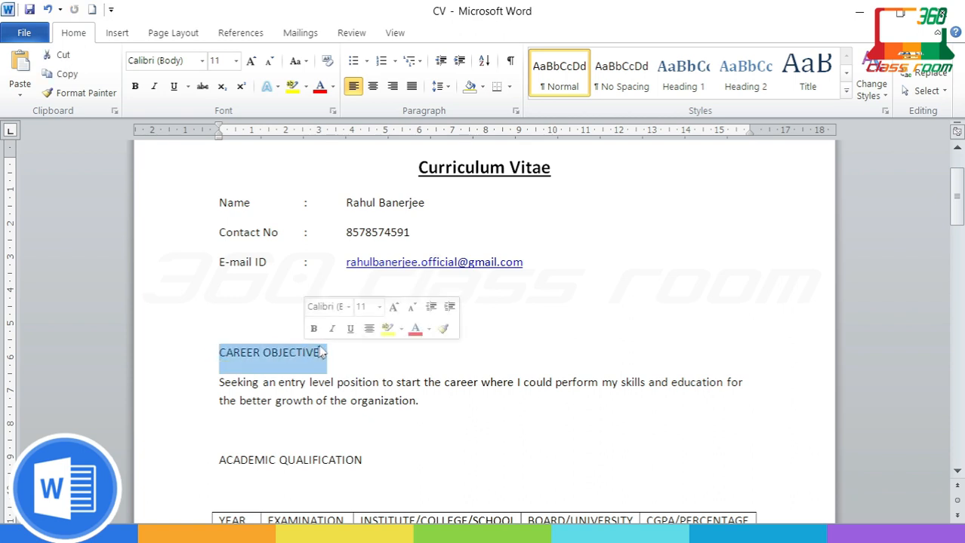
pyautogui.click(482, 86)
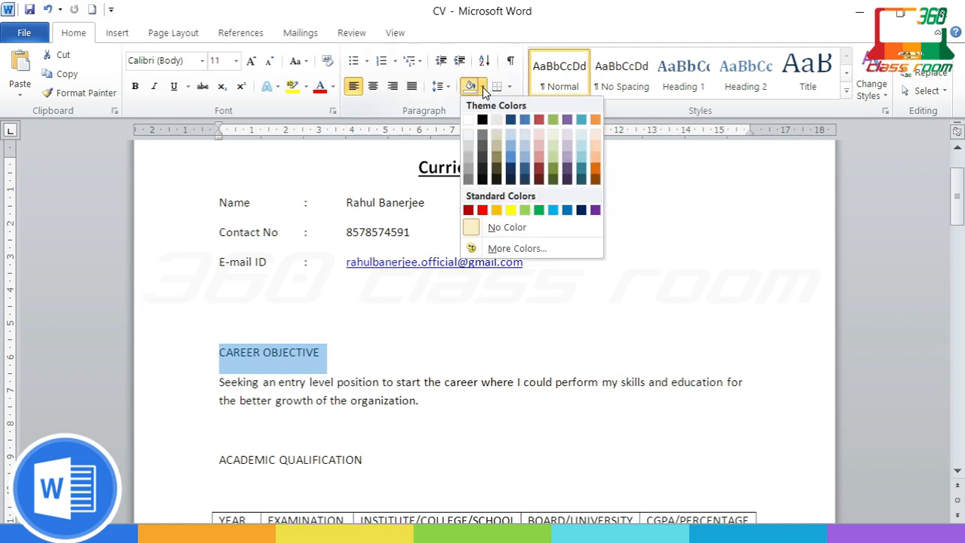
pyautogui.click(469, 148)
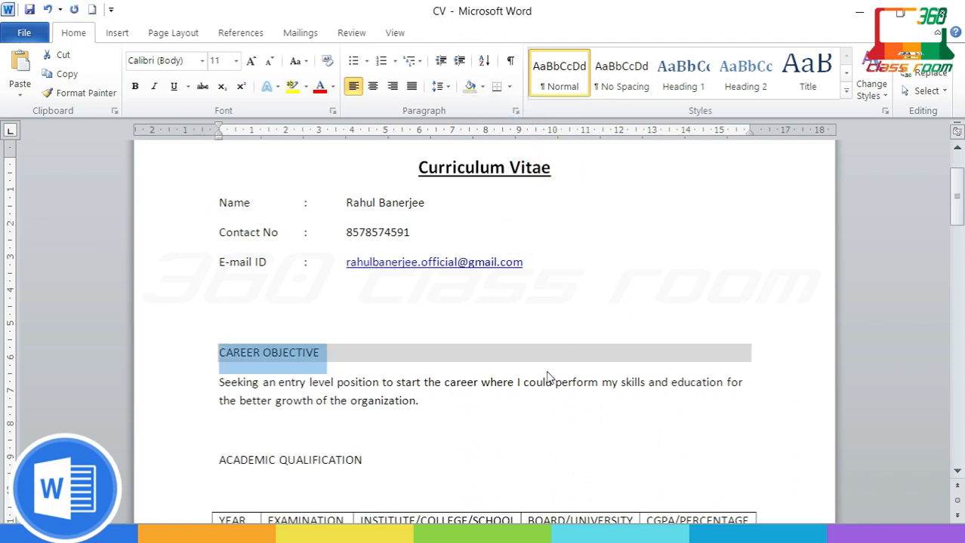
# Step: Shade the ACADEMIC QUALIFICATION heading in the same grey
pyautogui.scroll(-3, 547, 374)
pyautogui.moveTo(365, 333); pyautogui.dragTo(218, 333)
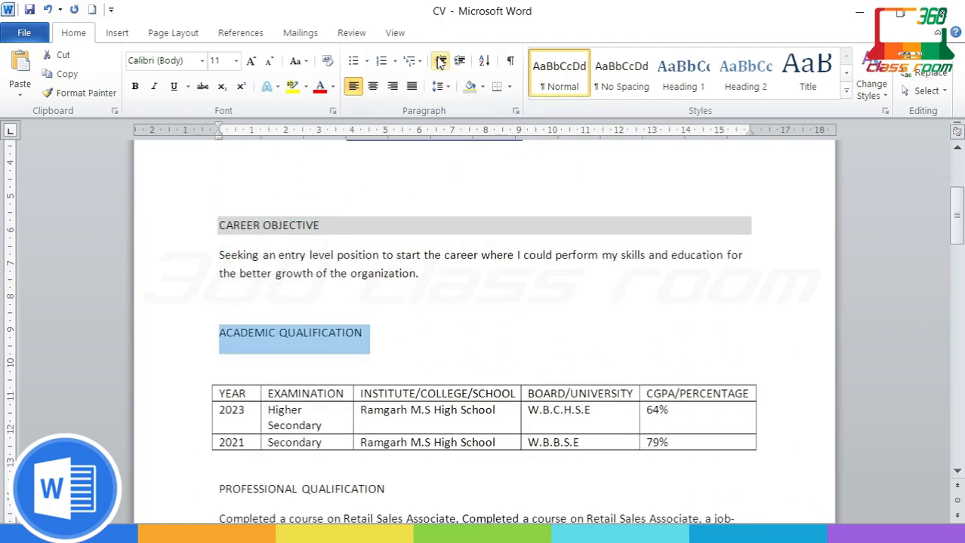
pyautogui.click(476, 86)
pyautogui.click(468, 146)
pyautogui.click(440, 358)
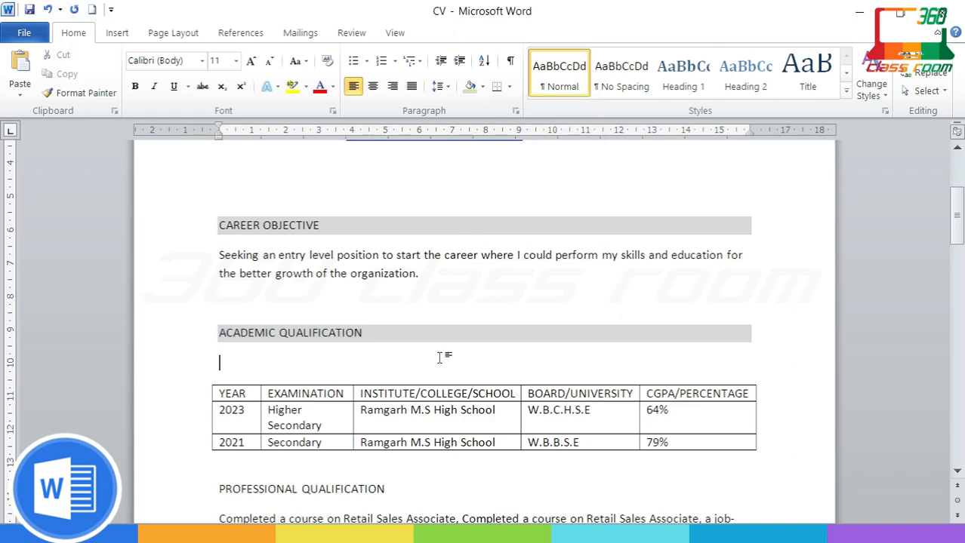
pyautogui.scroll(-1, 440, 357)
pyautogui.moveTo(221, 347); pyautogui.dragTo(722, 366)
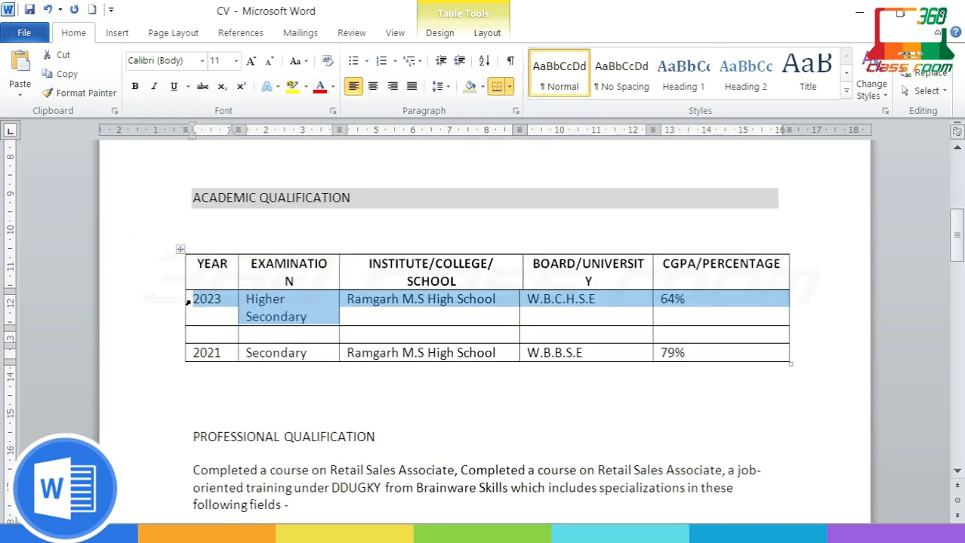
# Step: Move the header text down into the table's second row and re-paste the 2023 row
pyautogui.press('Delete')
pyautogui.click(206, 316)
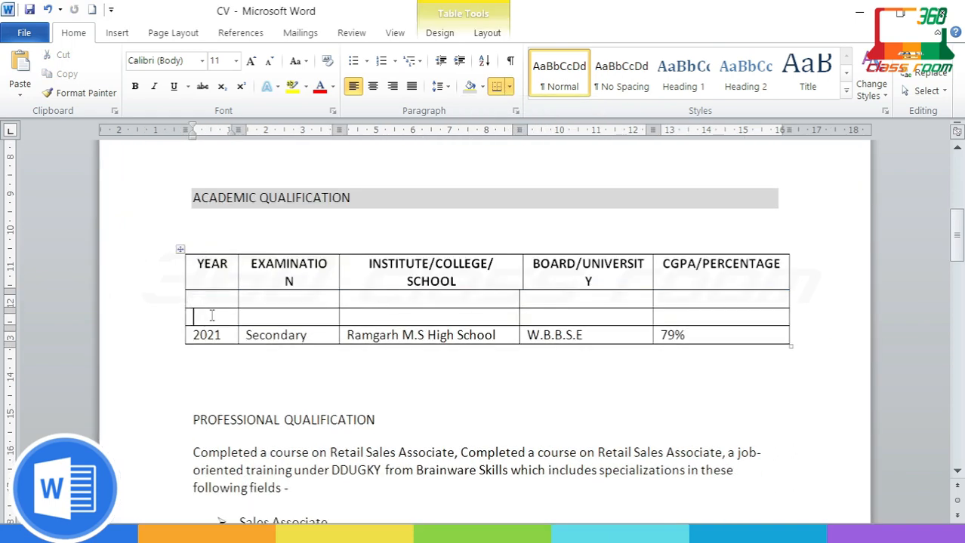
pyautogui.write('2023\tHigher Secondary\tRamgarh M.S High School\tW.B.C.H.S.E\t64%')
pyautogui.moveTo(216, 273); pyautogui.dragTo(785, 271)
pyautogui.hotkey('ctrl', 'x')
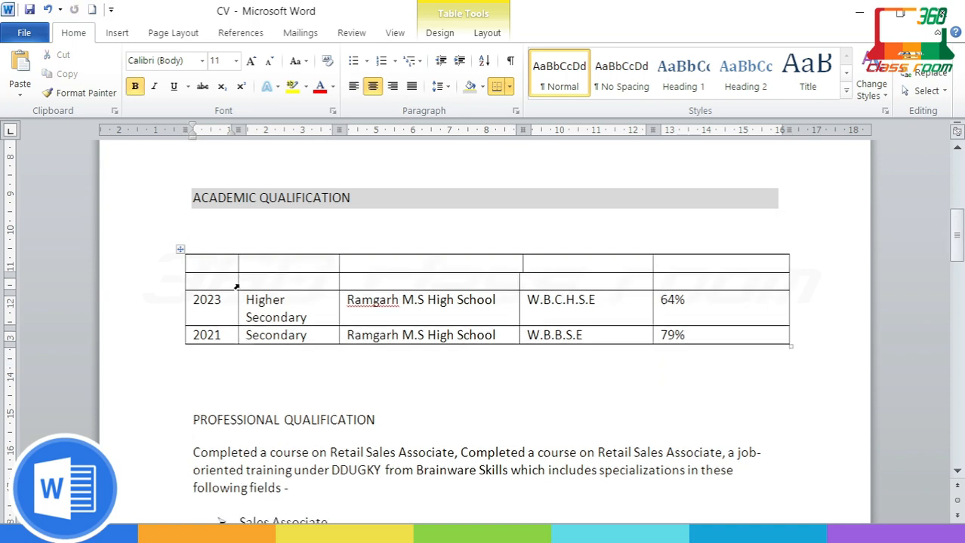
pyautogui.click(203, 281)
pyautogui.hotkey('ctrl', 'v')
# Step: Delete the empty top row of the qualification table as an entire row
pyautogui.moveTo(198, 263); pyautogui.dragTo(676, 257)
pyautogui.rightClick(676, 258)
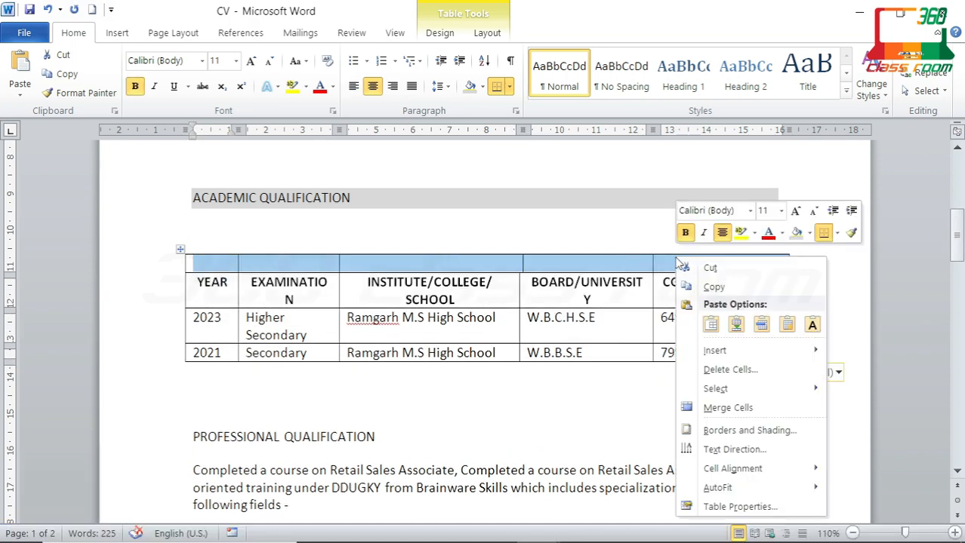
pyautogui.click(730, 370)
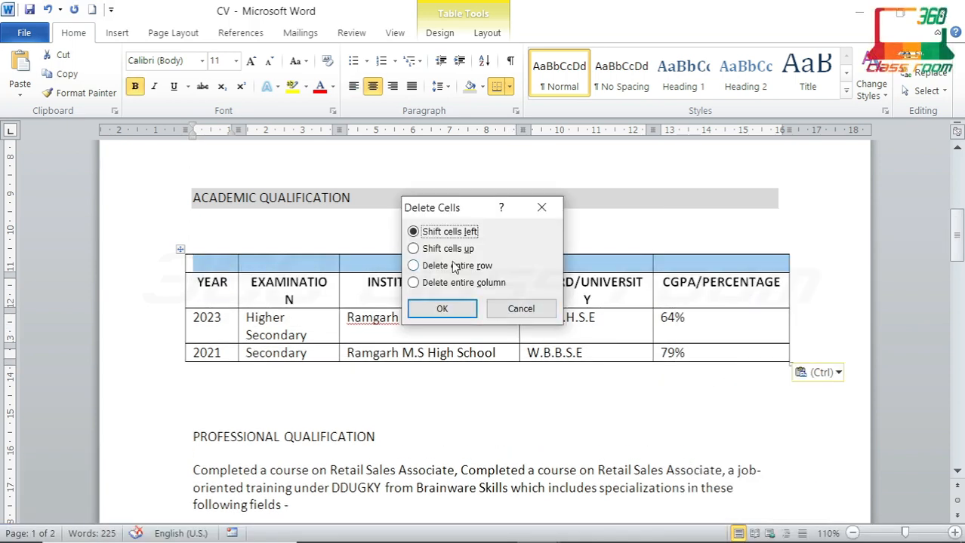
pyautogui.click(445, 247)
pyautogui.click(453, 310)
pyautogui.hotkey('ctrl', 'z')
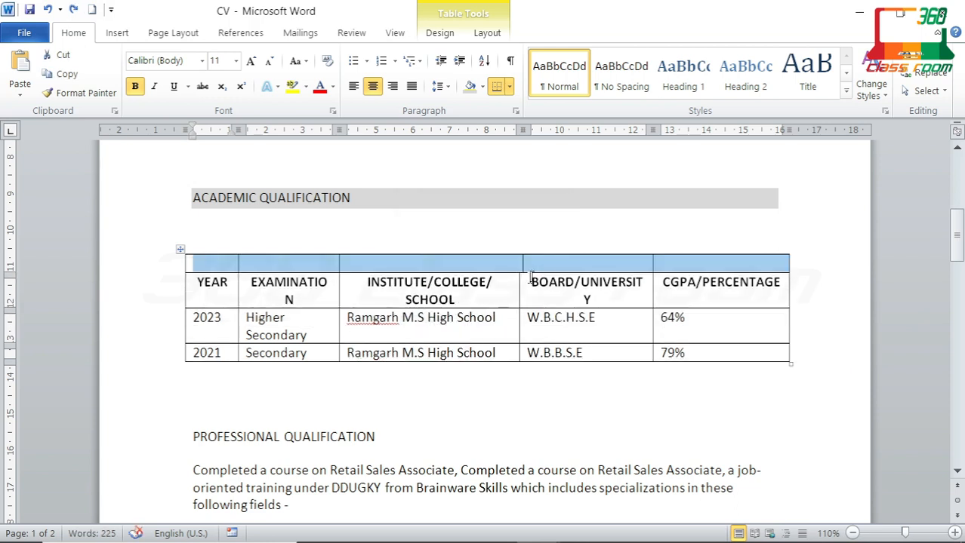
pyautogui.rightClick(548, 265)
pyautogui.moveTo(642, 365)
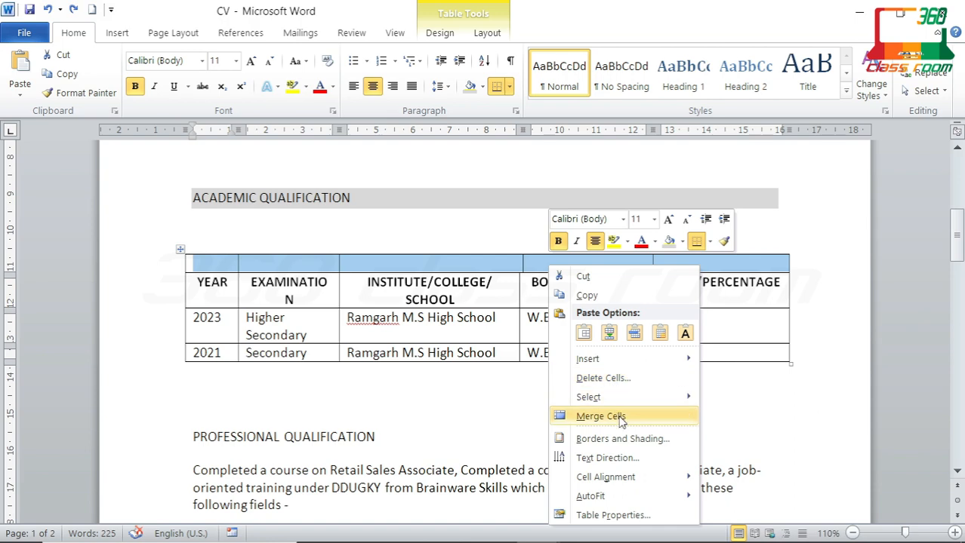
pyautogui.click(617, 379)
pyautogui.click(464, 264)
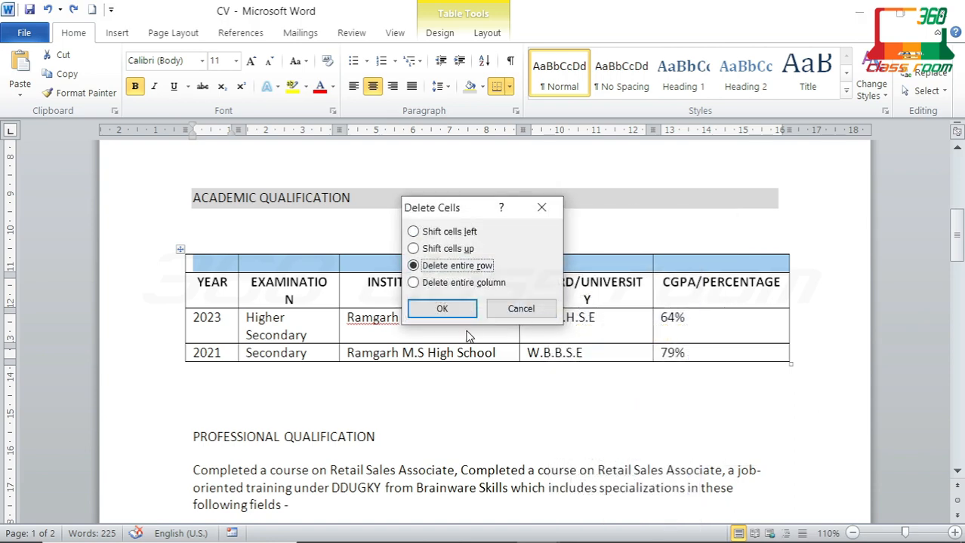
pyautogui.press('Return')
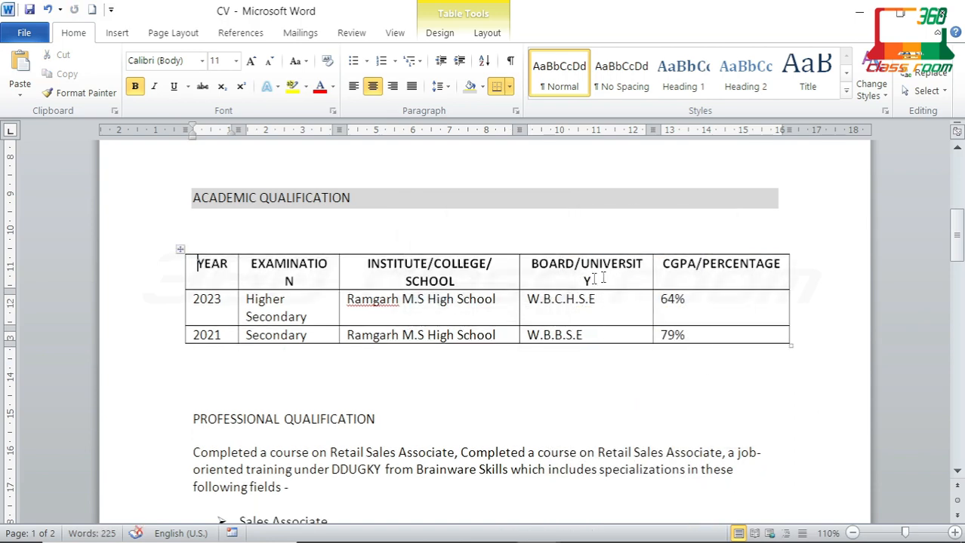
# Step: Widen the BOARD/UNIVERSITY and EXAMINATION columns and centre the 2023 and 2021 rows
pyautogui.moveTo(517, 272)
pyautogui.mouseDown()
pyautogui.moveTo(517, 258)
pyautogui.moveTo(513, 269)
pyautogui.mouseUp()
pyautogui.moveTo(340, 274); pyautogui.dragTo(348, 274)
pyautogui.rightClick(394, 306)
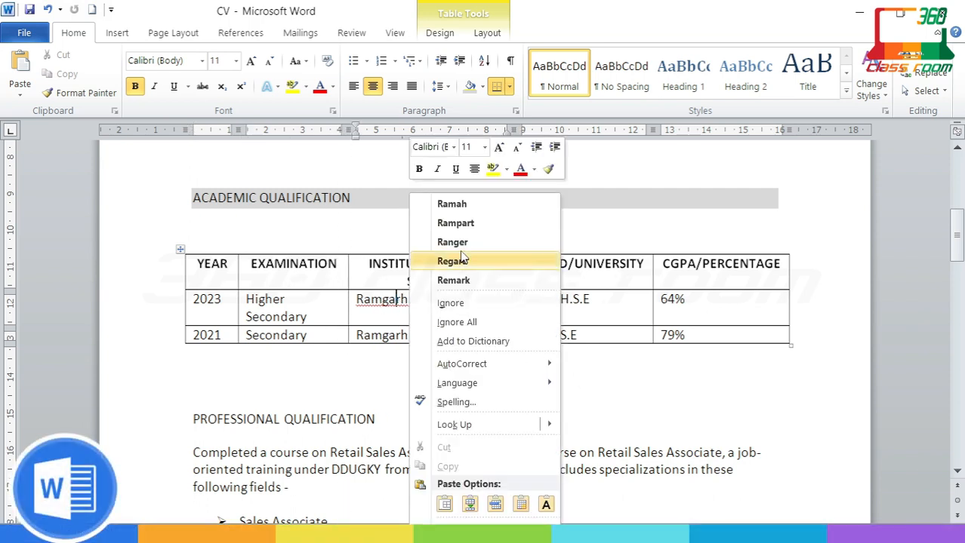
pyautogui.click(452, 317)
pyautogui.click(538, 358)
pyautogui.moveTo(713, 336); pyautogui.dragTo(211, 302)
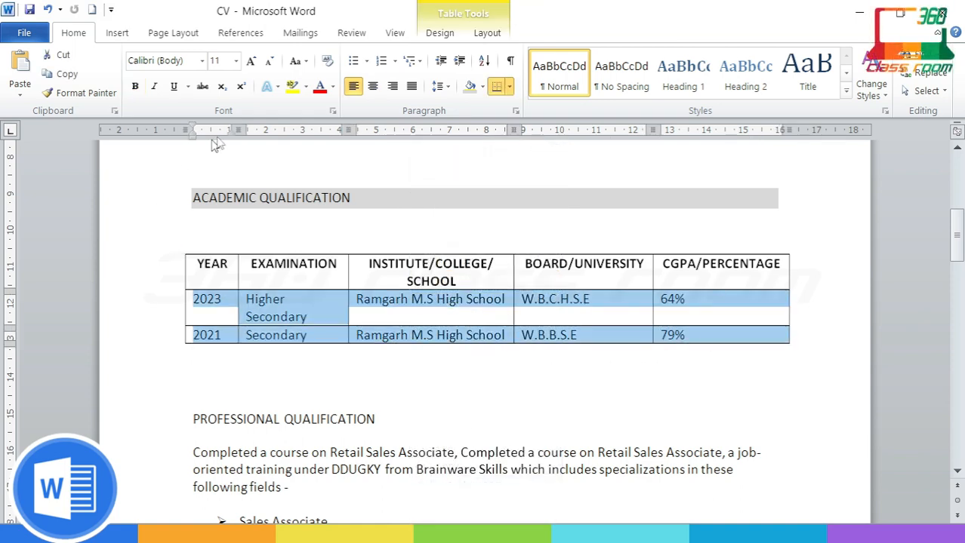
pyautogui.click(372, 86)
pyautogui.click(521, 377)
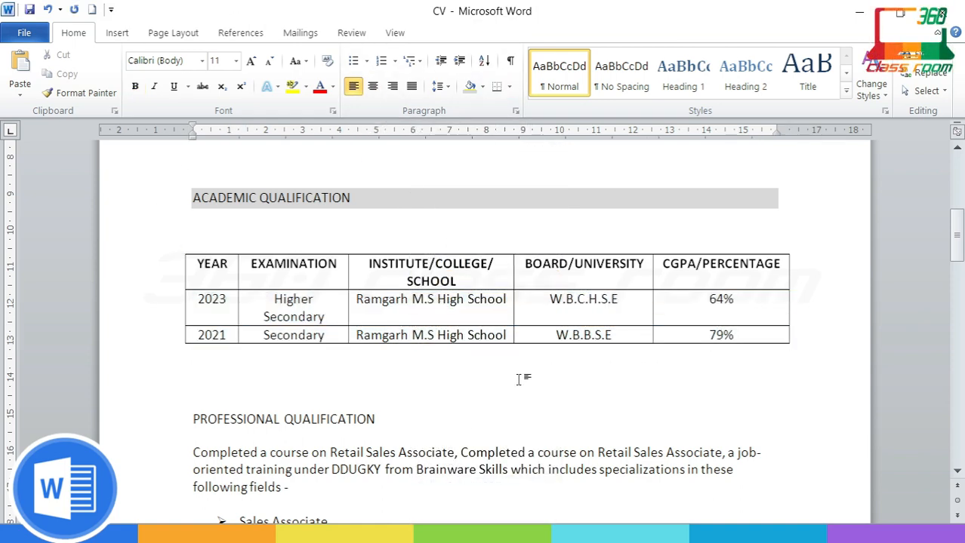
# Step: Shade the PROFESSIONAL QUALIFICATION, COMPUTER EXPERTISE and KEY SKILLS headings light grey
pyautogui.scroll(-1, 249, 389)
pyautogui.moveTo(193, 372); pyautogui.dragTo(375, 373)
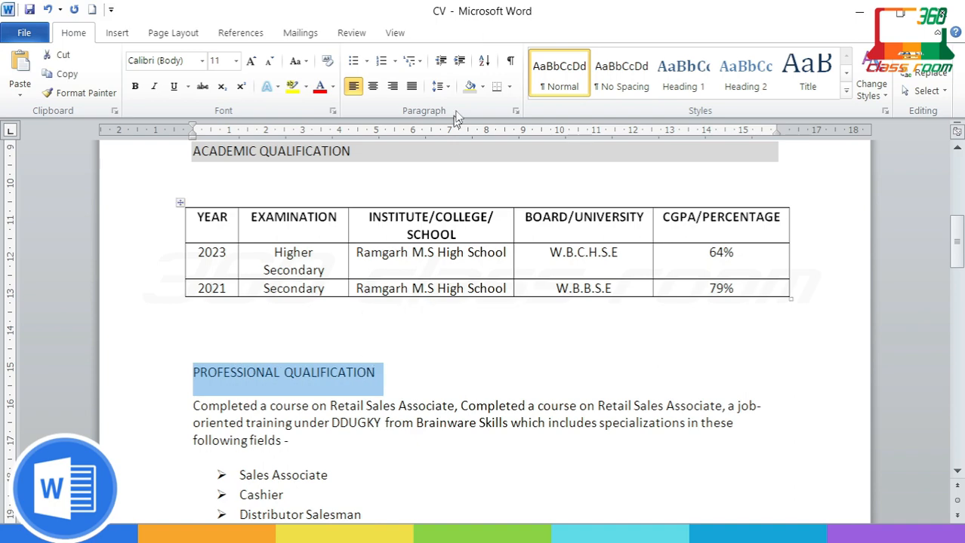
pyautogui.click(476, 86)
pyautogui.click(469, 149)
pyautogui.scroll(-3, 482, 393)
pyautogui.scroll(-3, 482, 394)
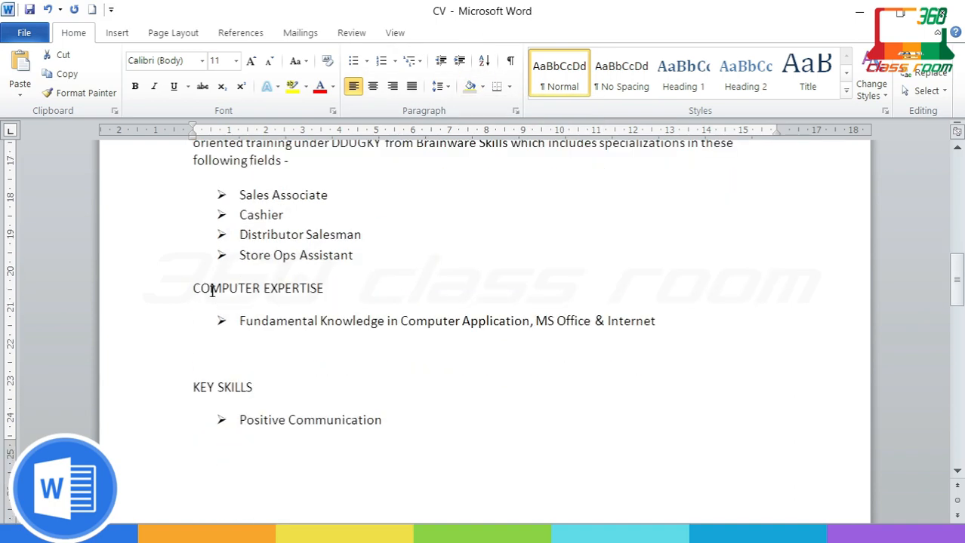
pyautogui.moveTo(329, 288); pyautogui.dragTo(194, 289)
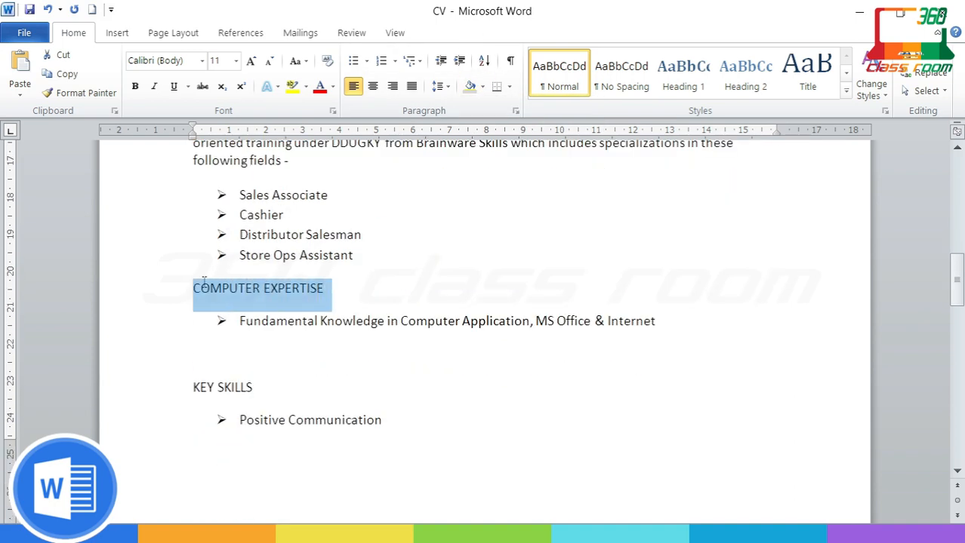
pyautogui.click(483, 87)
pyautogui.click(472, 149)
pyautogui.scroll(-1, 308, 338)
pyautogui.moveTo(308, 340); pyautogui.dragTo(177, 341)
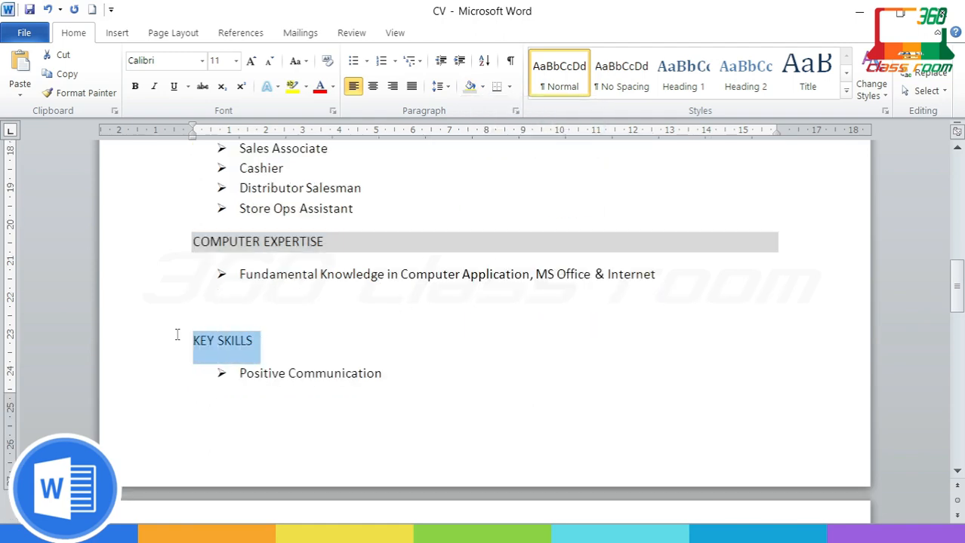
pyautogui.click(482, 87)
pyautogui.click(468, 149)
# Step: Shade the HOBBIES AND INTERESTS, LANGUAGE PROFICIENCY and PERSONAL DETAILS headings light grey
pyautogui.scroll(-11, 401, 329)
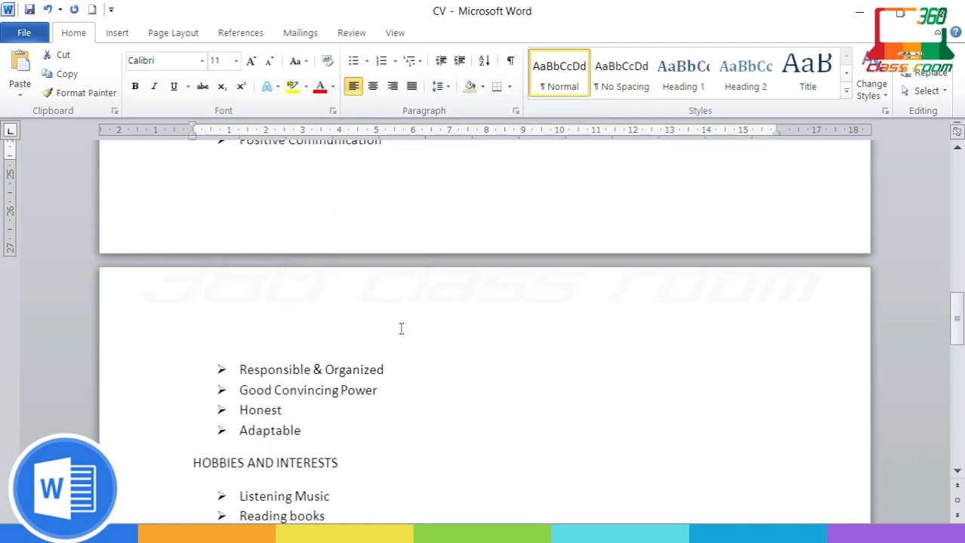
pyautogui.click(332, 182)
pyautogui.moveTo(332, 183); pyautogui.dragTo(194, 183)
pyautogui.click(483, 87)
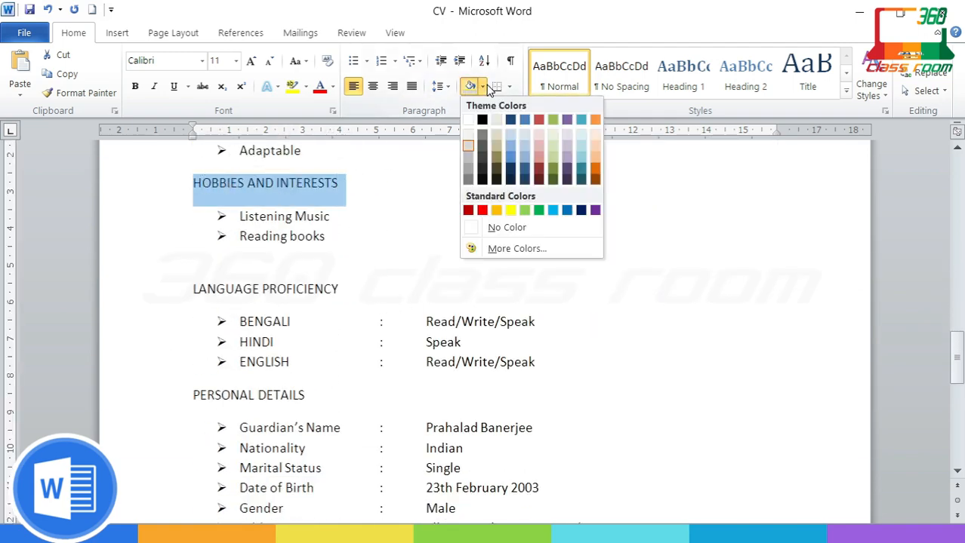
pyautogui.click(472, 149)
pyautogui.moveTo(343, 288); pyautogui.dragTo(193, 289)
pyautogui.click(483, 86)
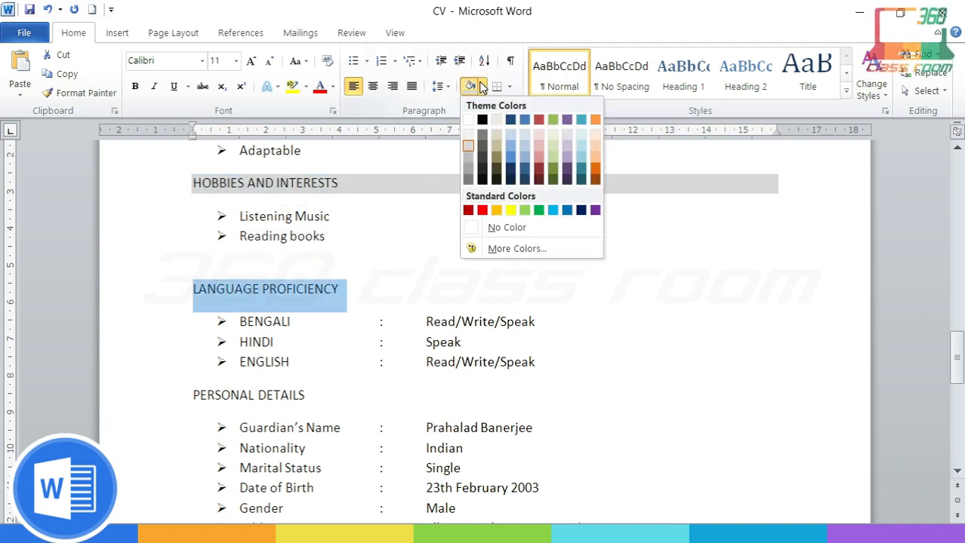
pyautogui.click(471, 149)
pyautogui.scroll(-2, 312, 320)
pyautogui.moveTo(305, 301); pyautogui.dragTo(193, 303)
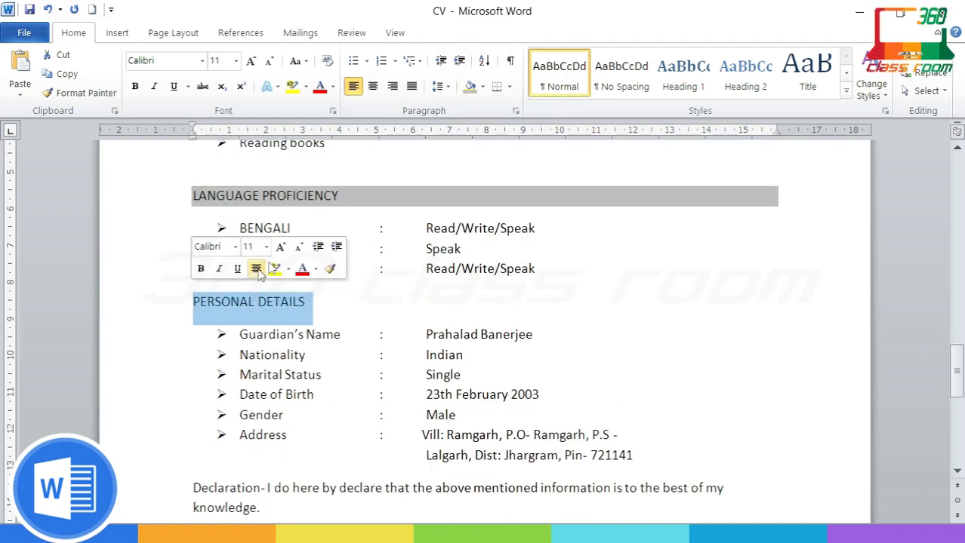
pyautogui.click(483, 86)
pyautogui.click(470, 148)
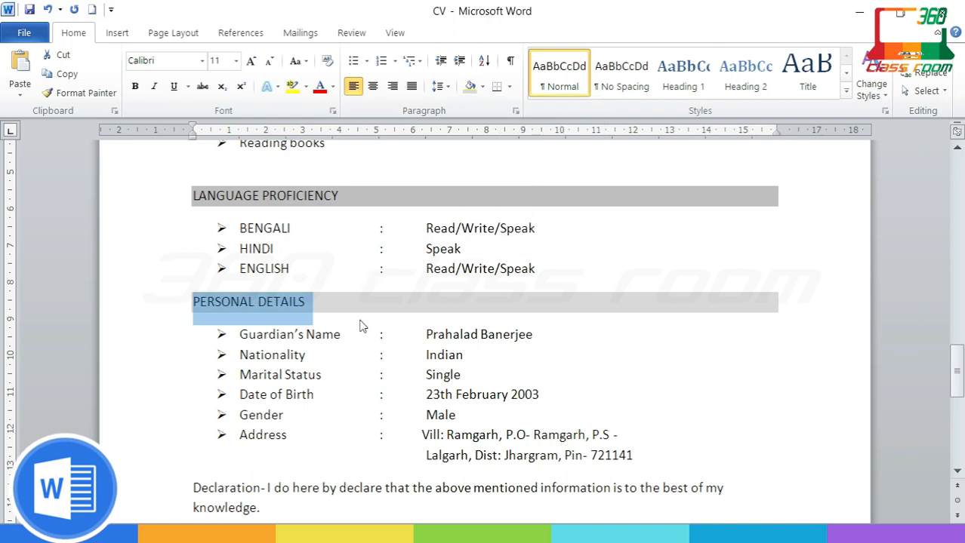
pyautogui.scroll(-7, 360, 324)
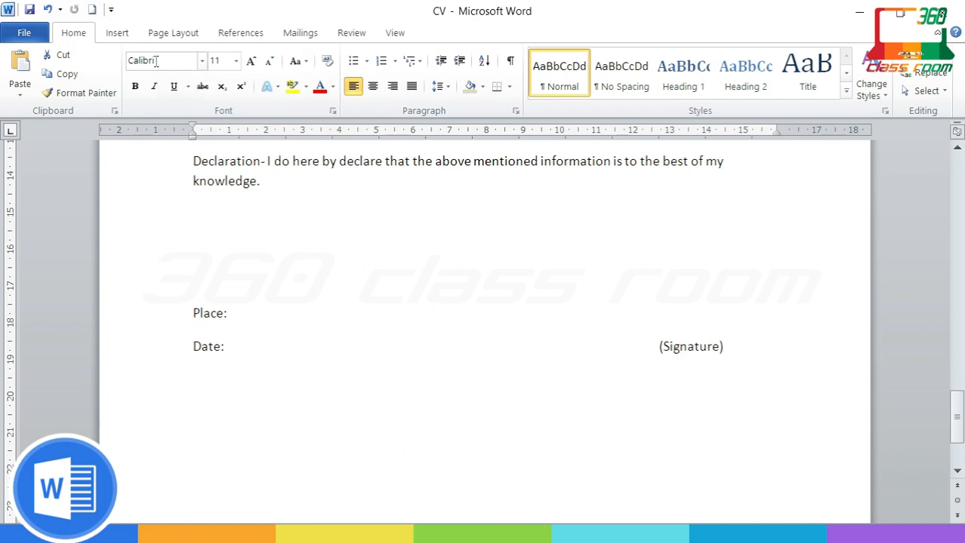
# Step: Draw a horizontal line above the (Signature) label and give it the first plain black shape style
pyautogui.click(119, 34)
pyautogui.click(244, 83)
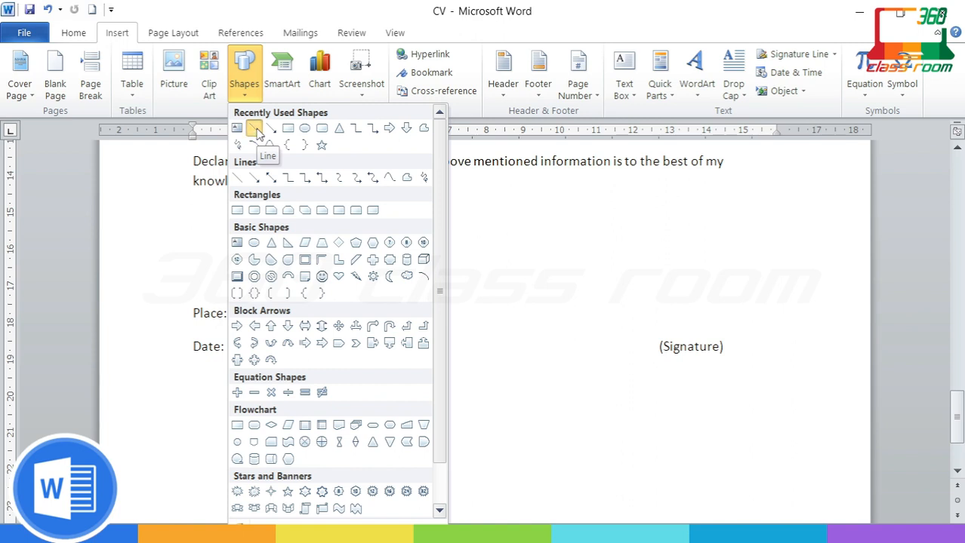
pyautogui.click(255, 131)
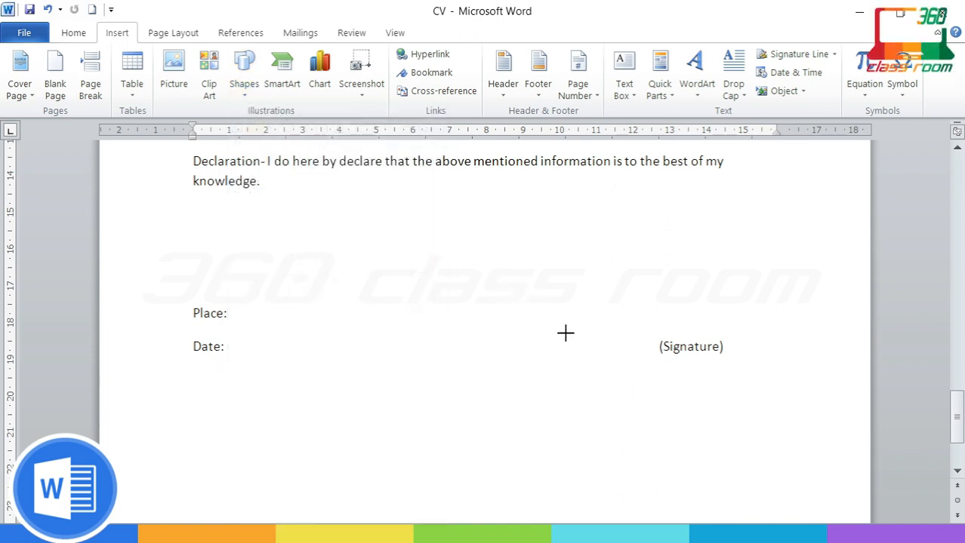
pyautogui.moveTo(565, 333); pyautogui.dragTo(805, 333)
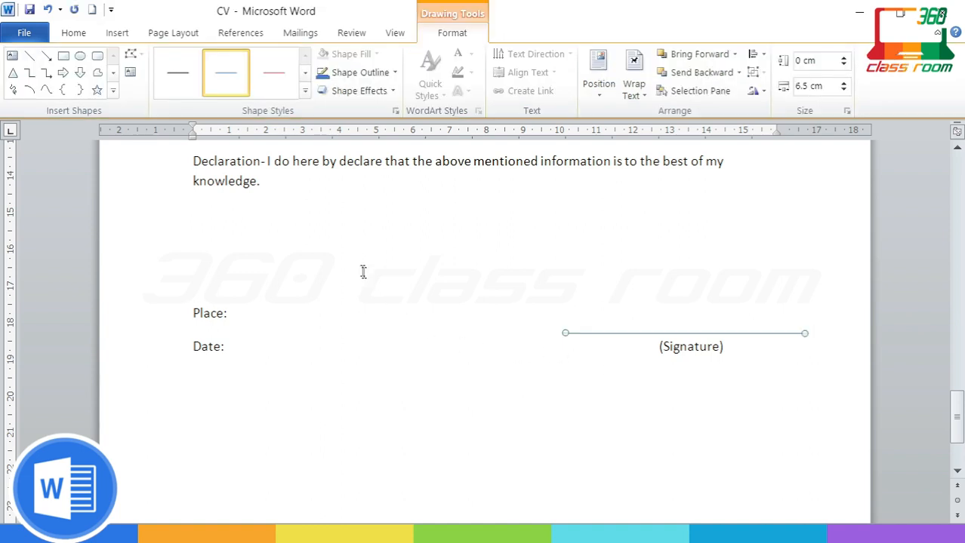
pyautogui.click(305, 91)
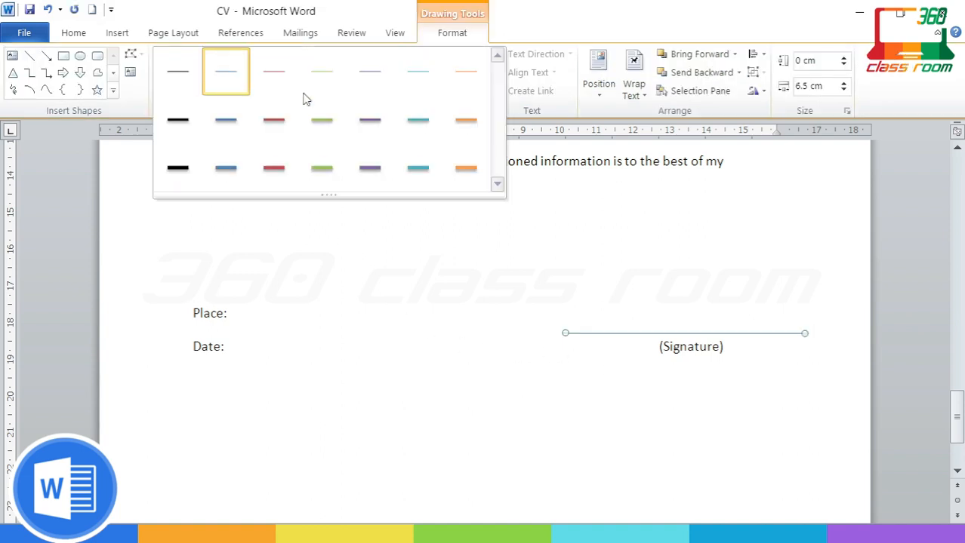
pyautogui.click(175, 74)
pyautogui.click(591, 389)
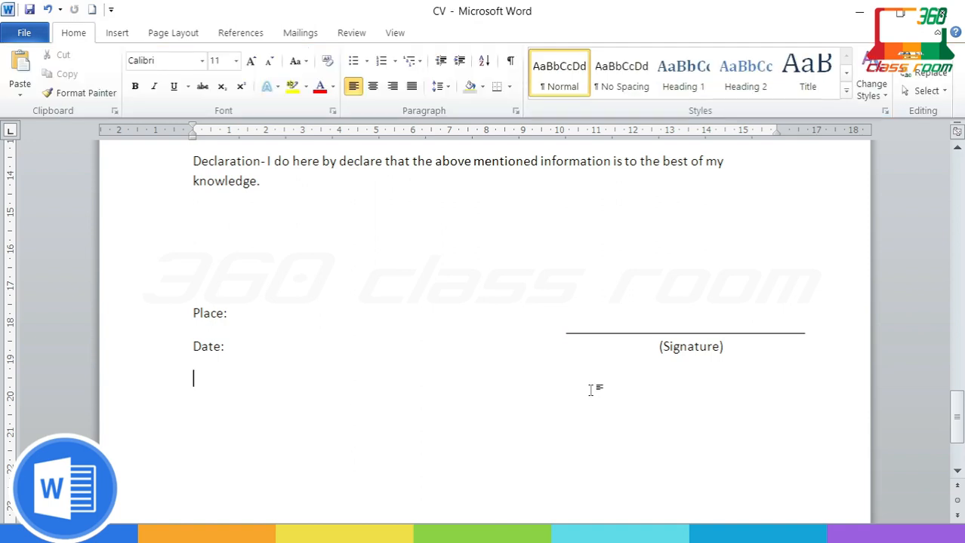
# Step: Delete the blank line above the KEY SKILLS heading
pyautogui.keyDown('ctrl'); pyautogui.scroll(-2, 591, 390); pyautogui.keyUp('ctrl')
pyautogui.scroll(3, 591, 391)
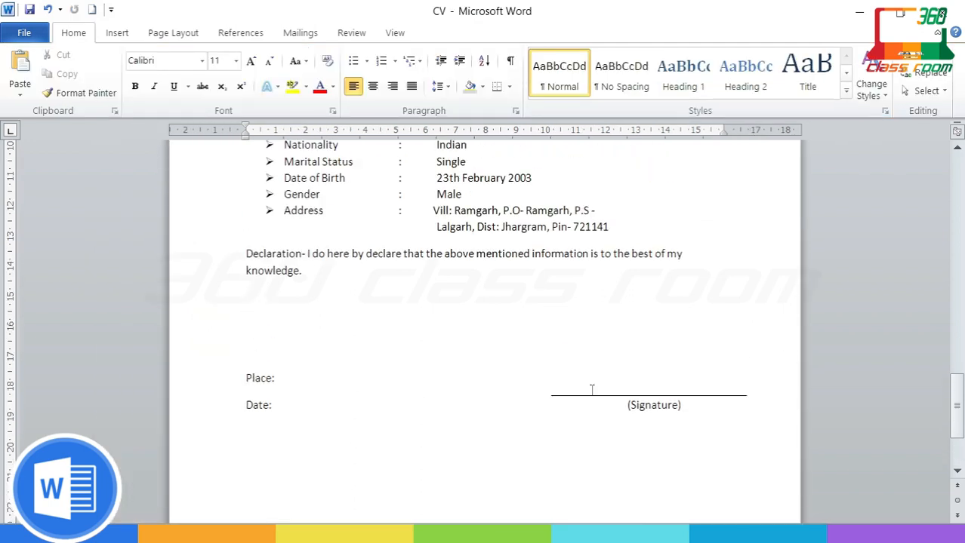
pyautogui.scroll(9, 592, 390)
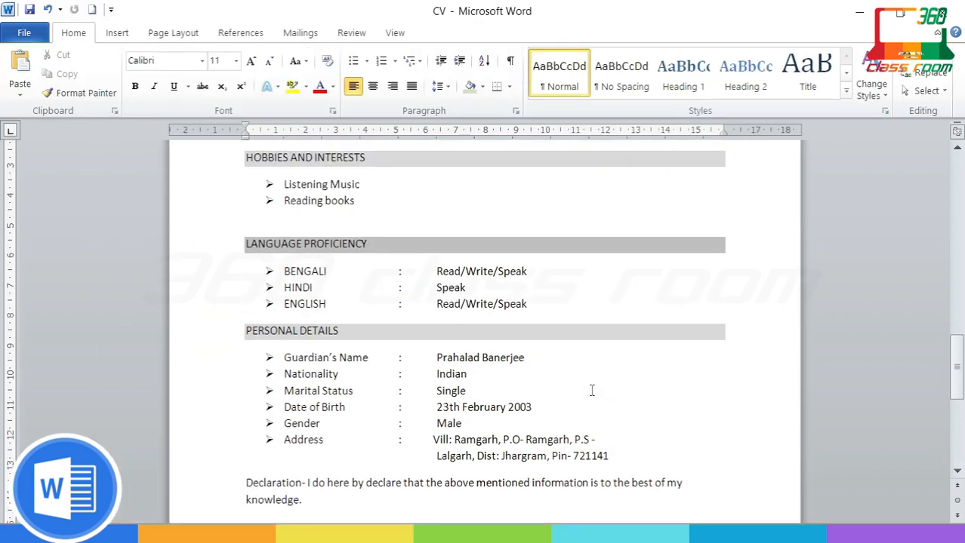
pyautogui.scroll(9, 592, 391)
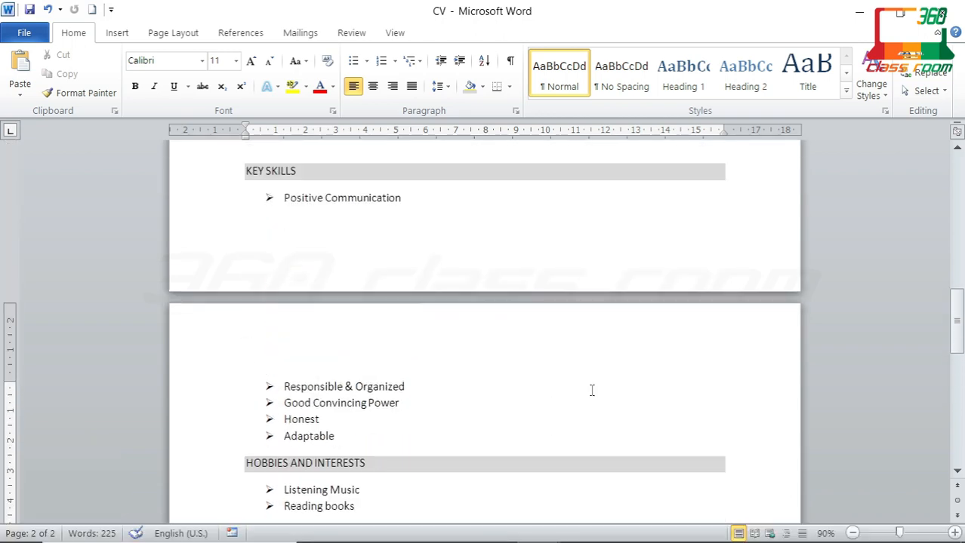
pyautogui.scroll(2, 592, 390)
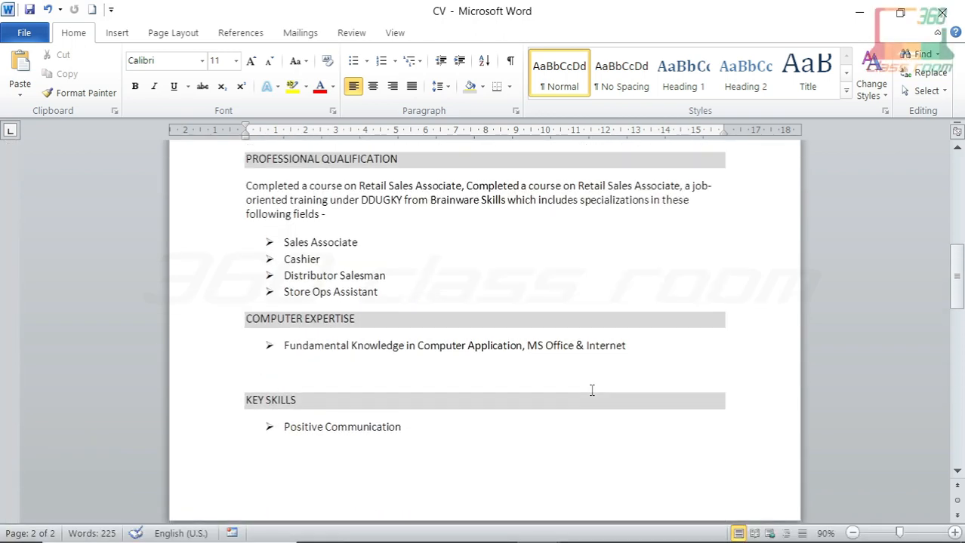
pyautogui.click(483, 378)
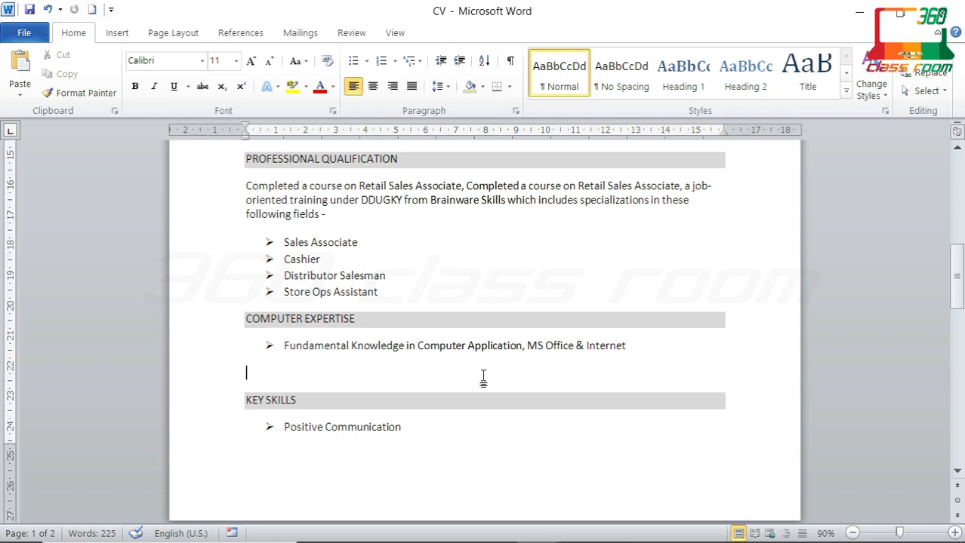
pyautogui.press('Delete')
# Step: Delete one blank line above the CAREER OBJECTIVE heading
pyautogui.scroll(2, 551, 431)
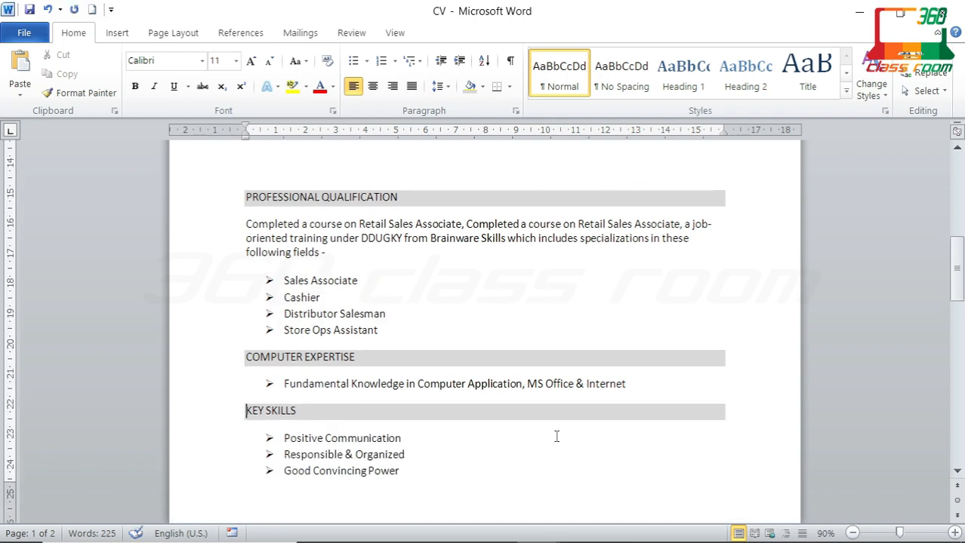
pyautogui.scroll(10, 557, 437)
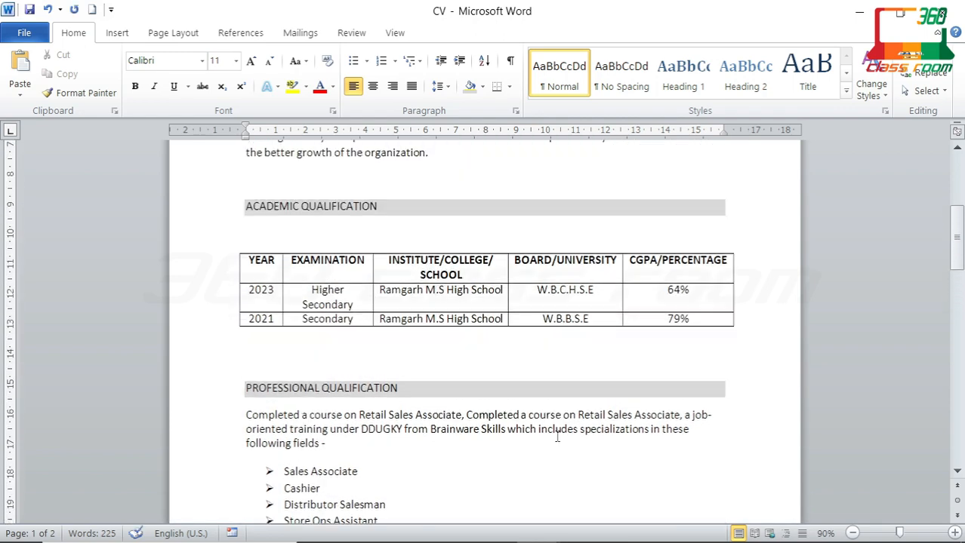
pyautogui.scroll(1, 557, 436)
pyautogui.click(290, 333)
pyautogui.press('Delete')
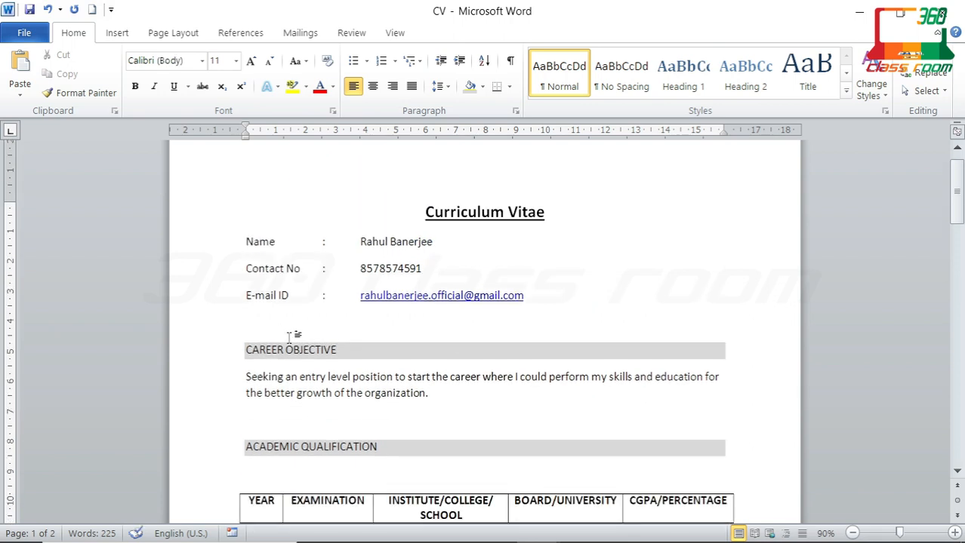
# Step: Try bottom borders on the empty paragraph above CAREER OBJECTIVE, undoing the unwanted results
pyautogui.click(509, 87)
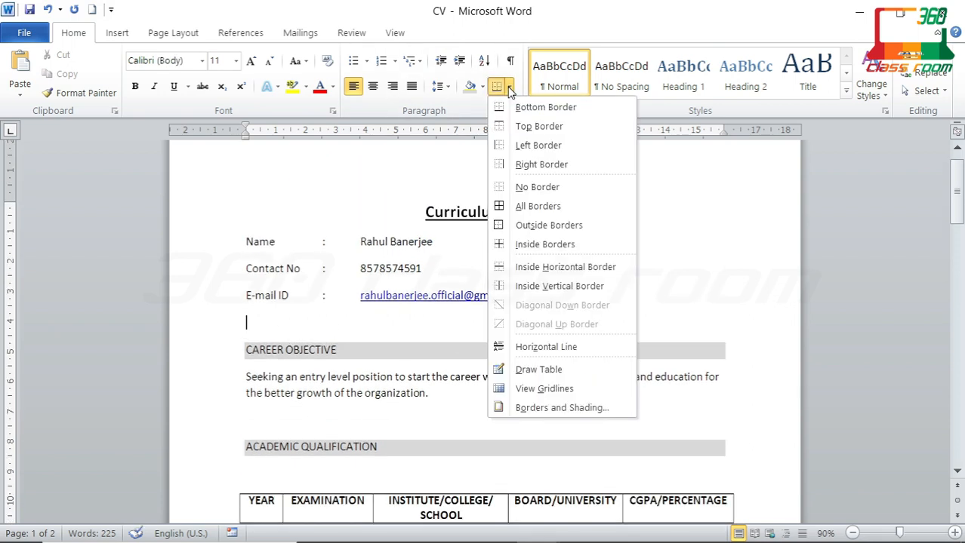
pyautogui.click(547, 108)
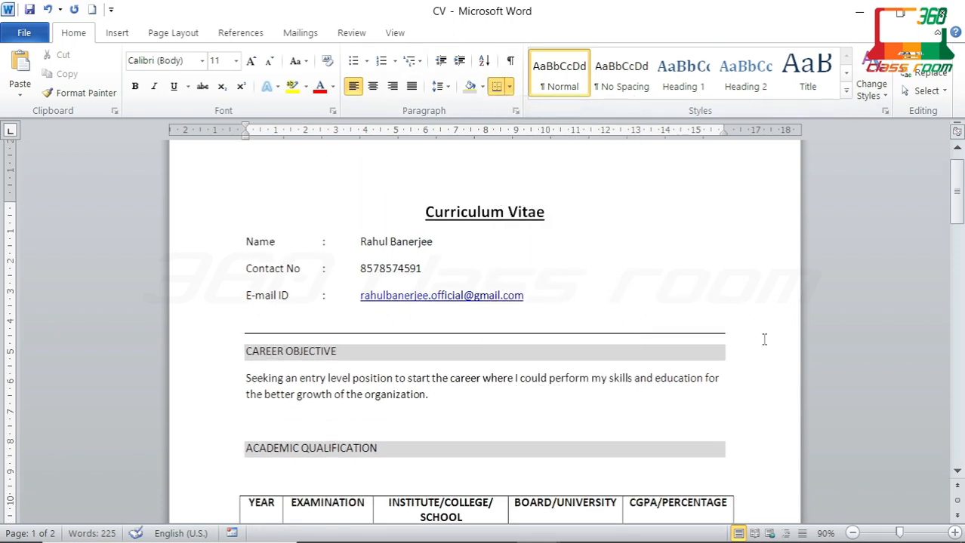
pyautogui.press('Delete')
pyautogui.hotkey('ctrl', 'z')
pyautogui.click(509, 86)
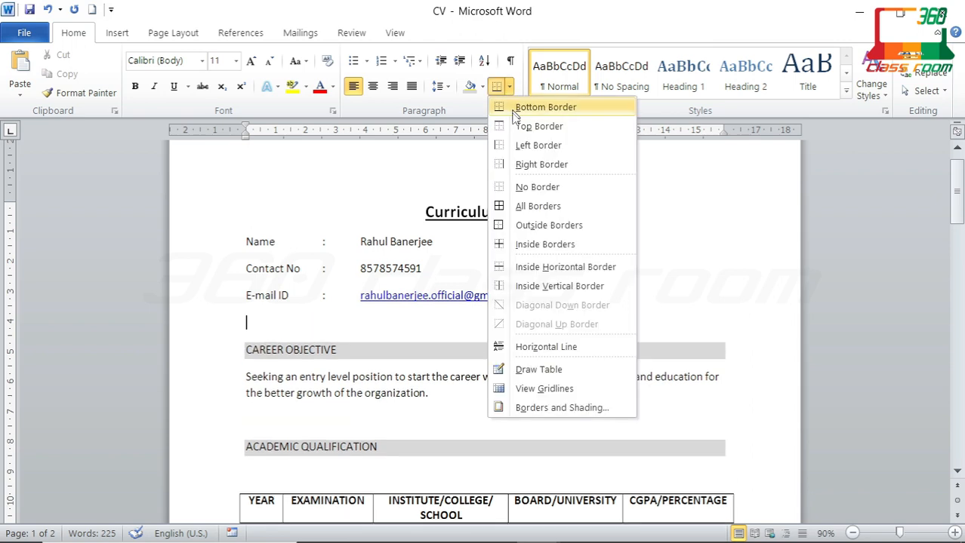
pyautogui.press('Escape')
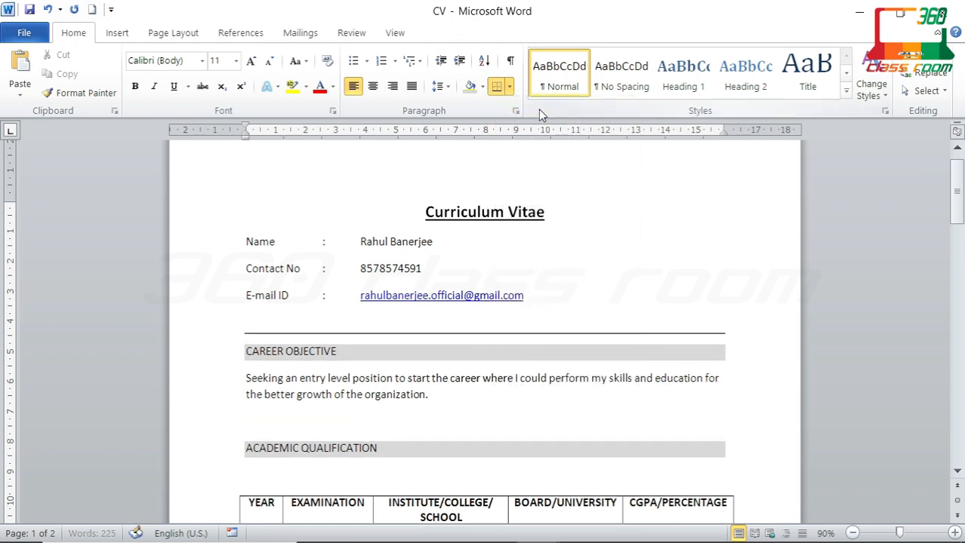
pyautogui.press('Delete')
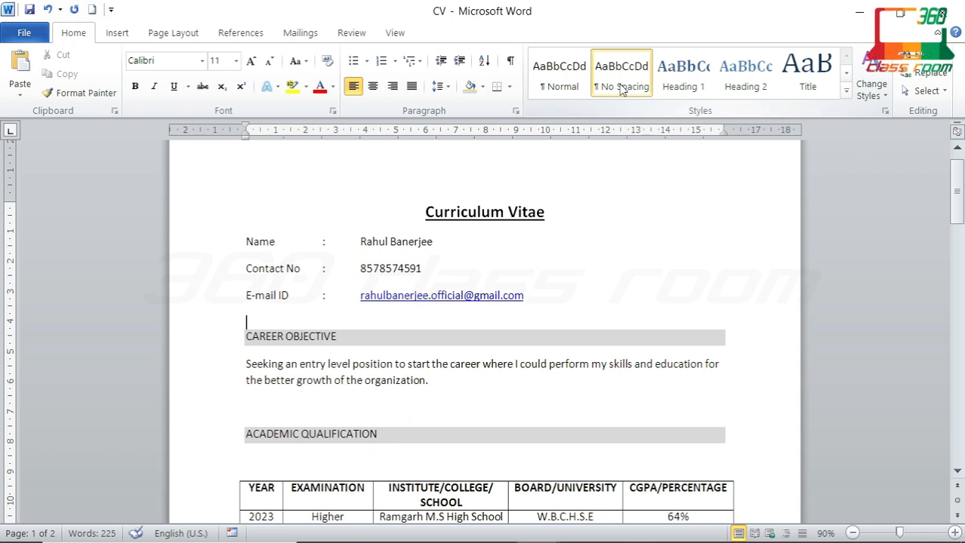
pyautogui.click(511, 89)
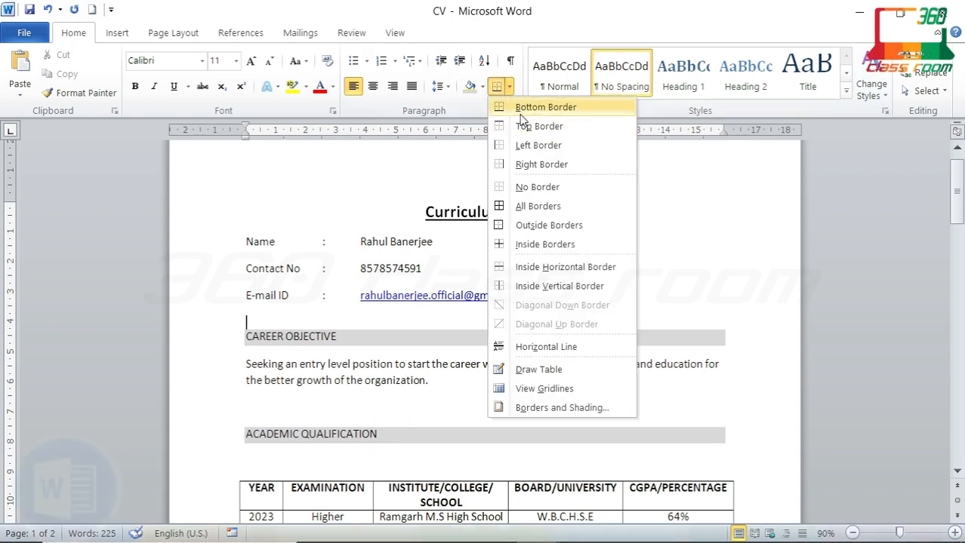
pyautogui.click(528, 103)
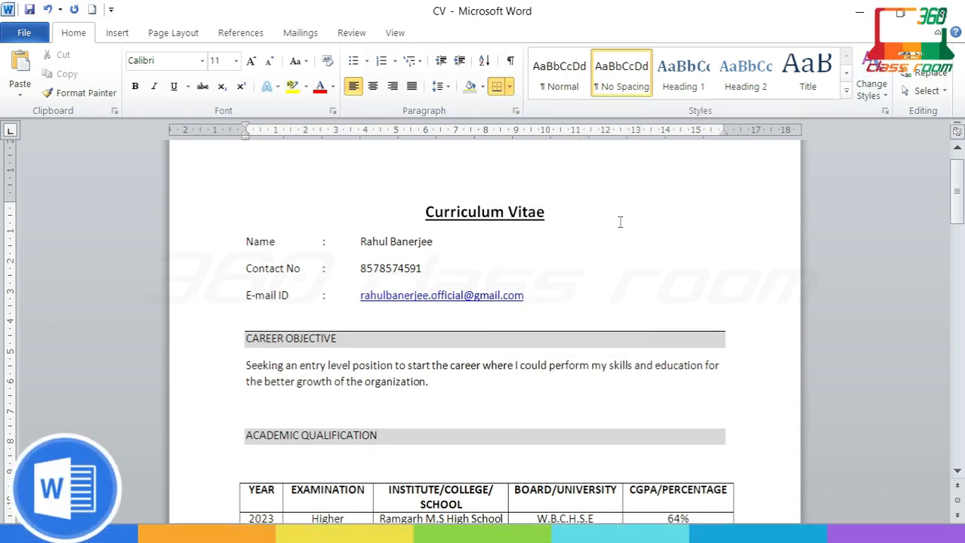
pyautogui.hotkey('ctrl', 'z')
# Step: Apply Normal style to the empty line above CAREER OBJECTIVE and give it a bottom border
pyautogui.click(559, 85)
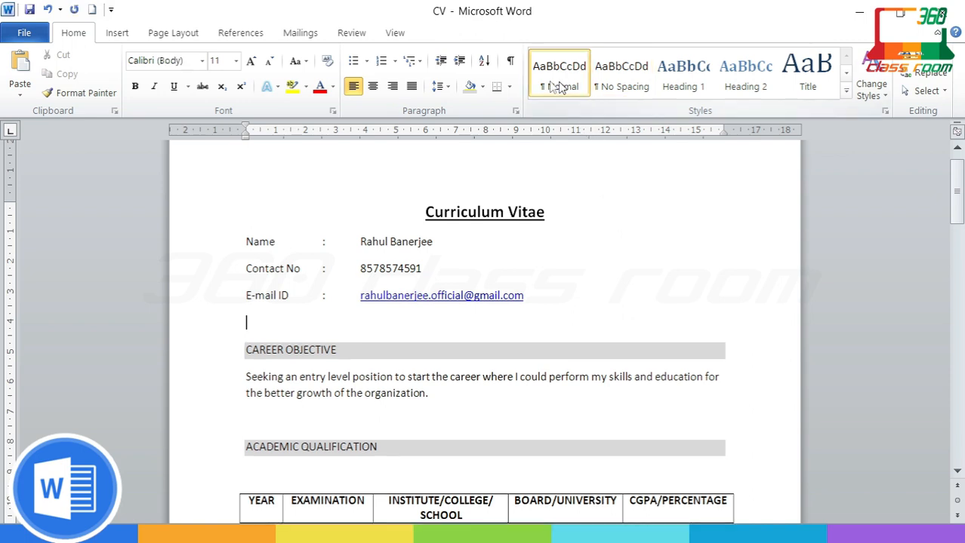
pyautogui.click(510, 87)
pyautogui.click(532, 103)
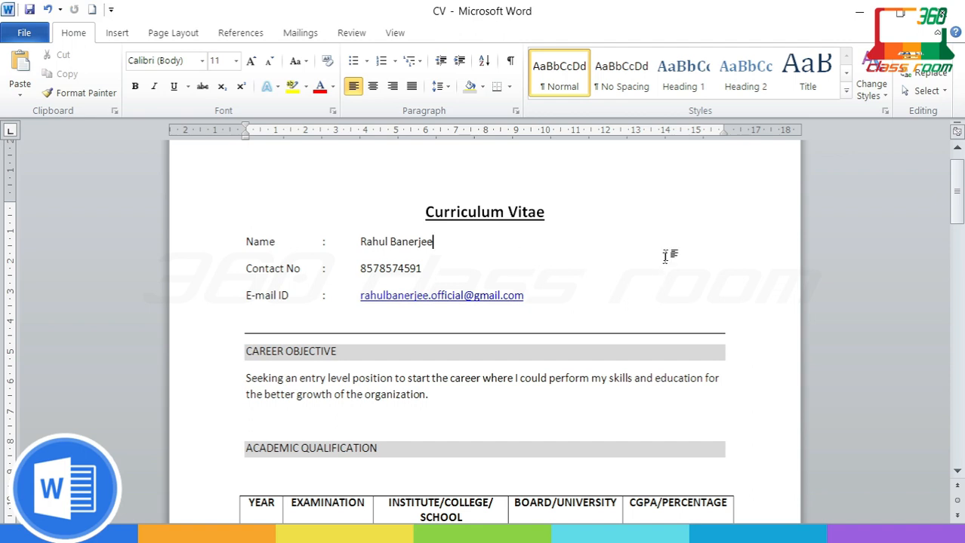
pyautogui.click(118, 34)
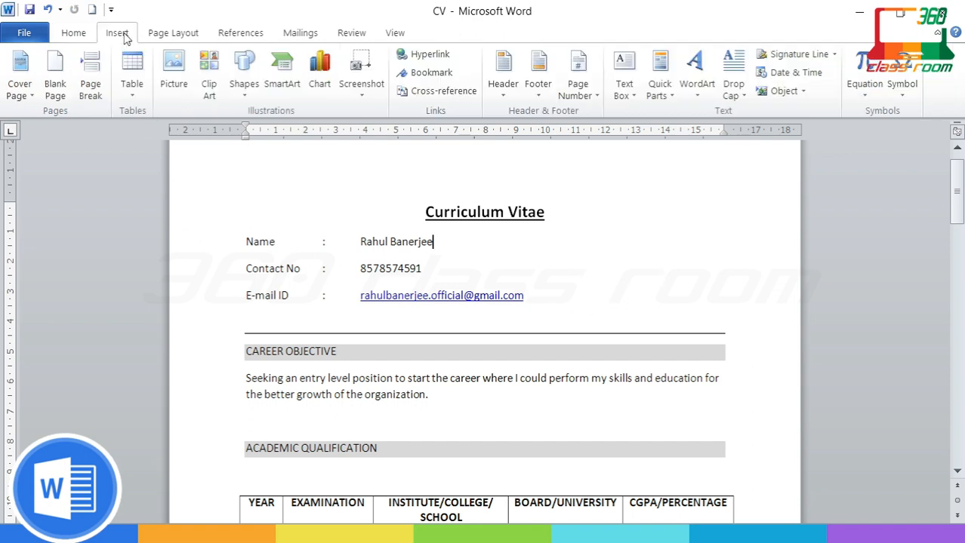
# Step: Draw a rectangle beside the contact details as a photo box and set its fill to No Fill
pyautogui.click(244, 83)
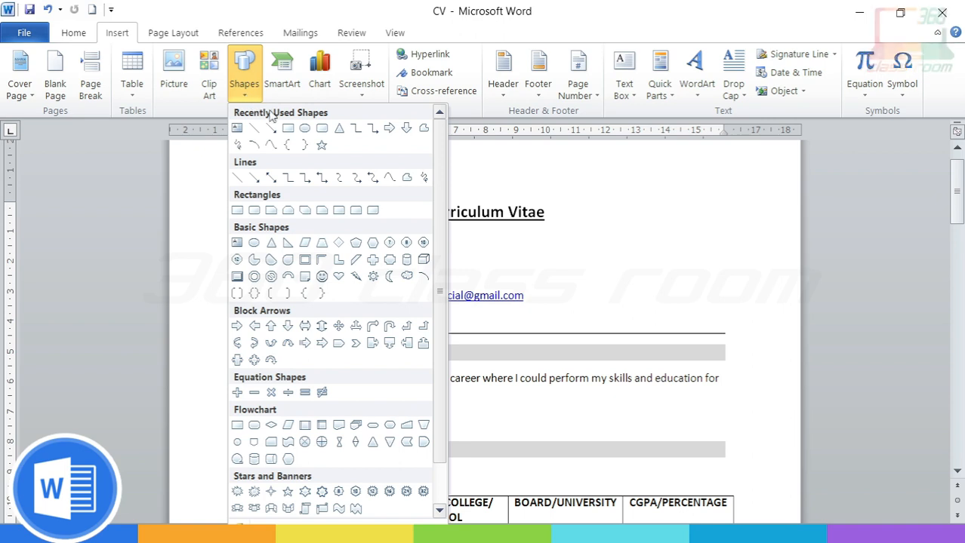
pyautogui.click(288, 130)
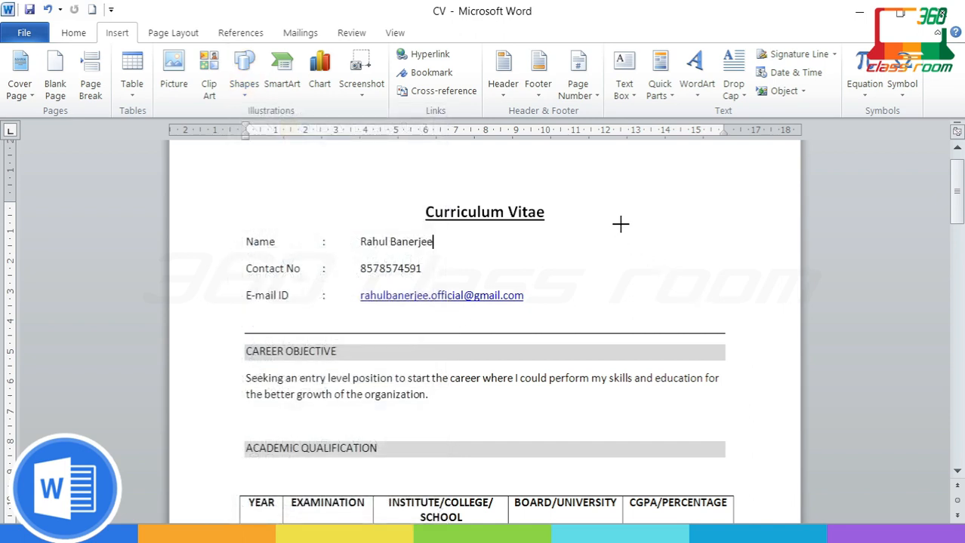
pyautogui.moveTo(621, 229); pyautogui.dragTo(691, 311)
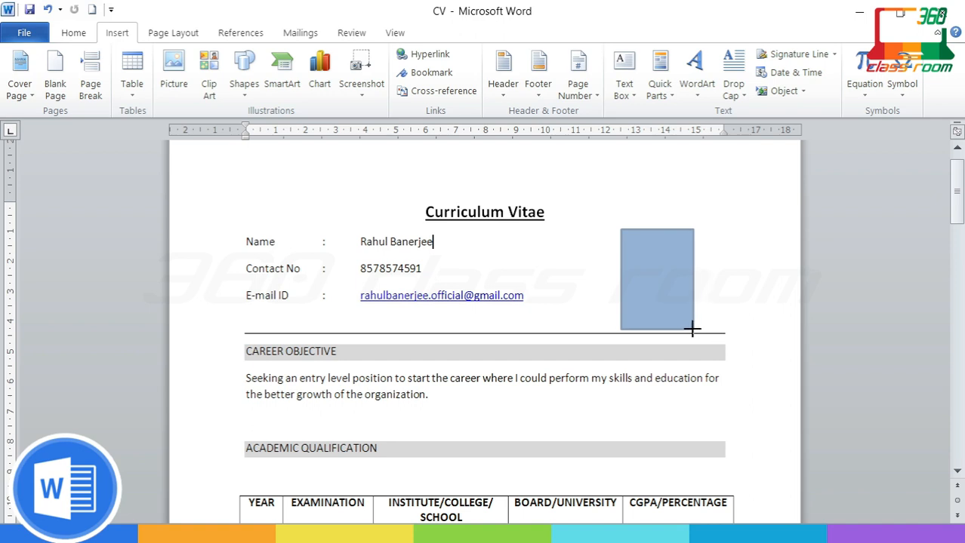
pyautogui.moveTo(692, 329)
pyautogui.mouseDown()
pyautogui.moveTo(692, 299)
pyautogui.moveTo(681, 297)
pyautogui.mouseUp()
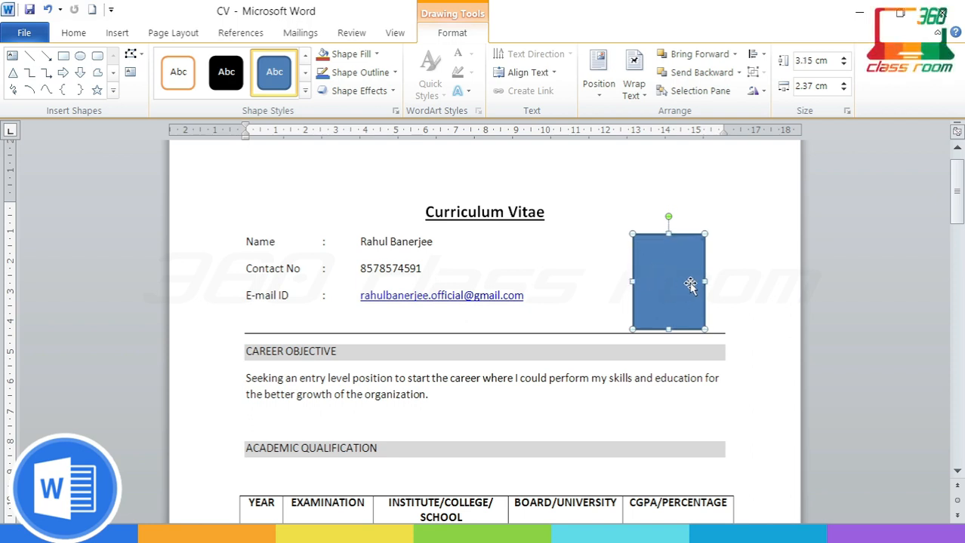
pyautogui.click(377, 54)
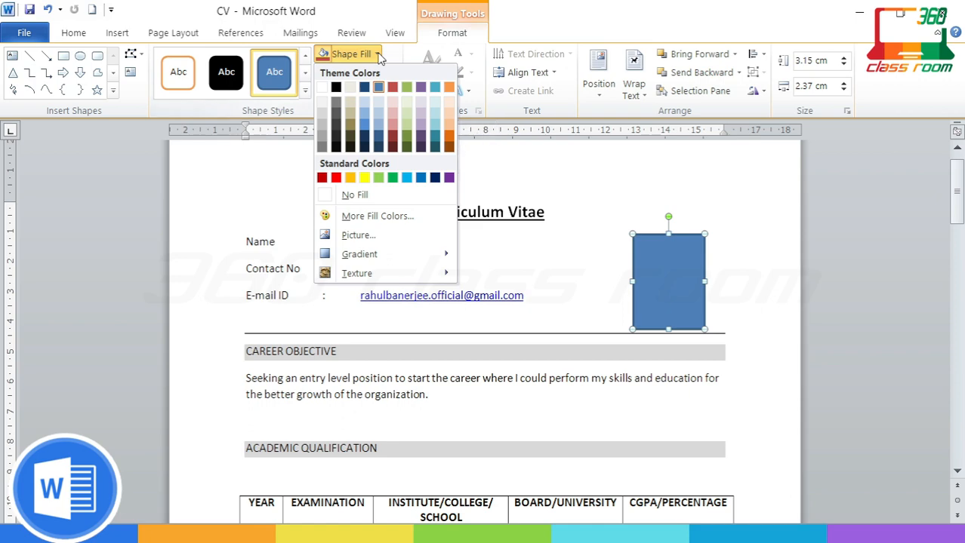
pyautogui.click(377, 198)
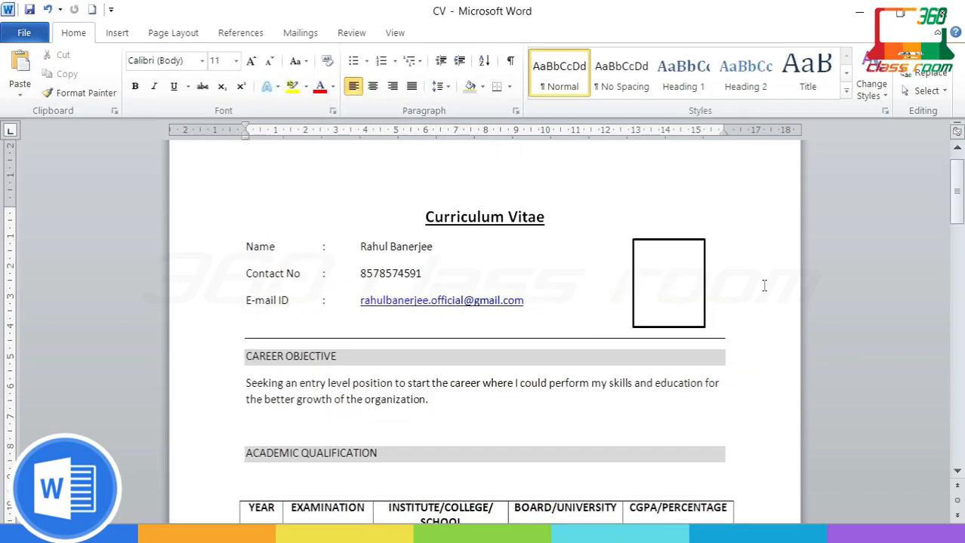
pyautogui.tripleClick(262, 358)
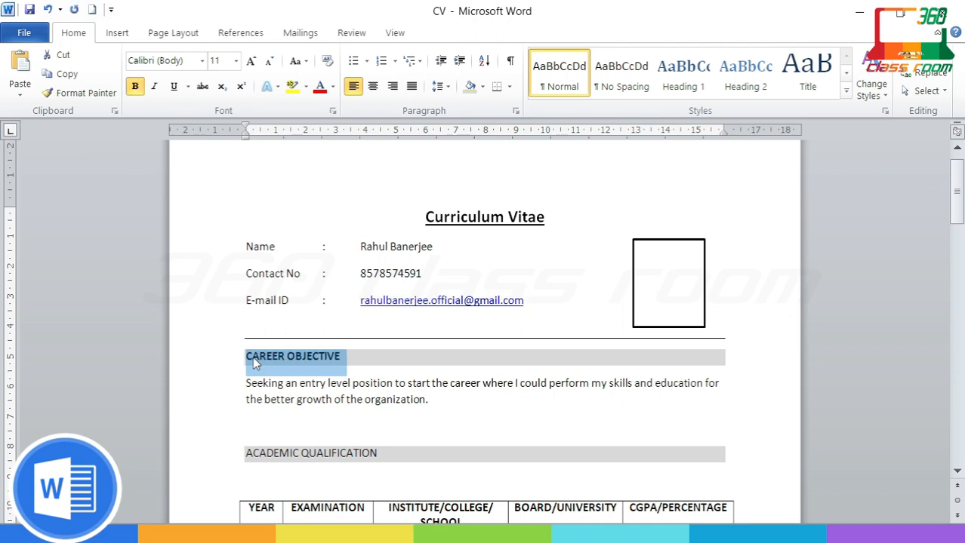
# Step: Bold the CAREER OBJECTIVE, ACADEMIC QUALIFICATION, PROFESSIONAL QUALIFICATION and COMPUTER EXPERTISE headings
pyautogui.click(137, 87)
pyautogui.moveTo(380, 454); pyautogui.dragTo(277, 462)
pyautogui.click(407, 428)
pyautogui.scroll(-5, 409, 442)
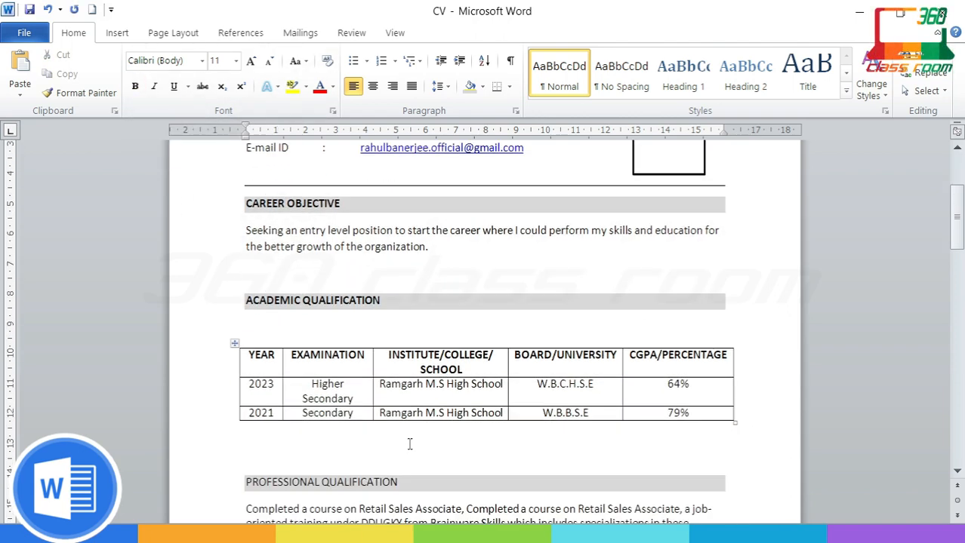
pyautogui.moveTo(398, 367); pyautogui.dragTo(249, 352)
pyautogui.hotkey('ctrl', 'b')
pyautogui.scroll(-4, 366, 377)
pyautogui.tripleClick(358, 374)
pyautogui.hotkey('ctrl', 'b')
# Step: Bold the HOBBIES AND INTERESTS, LANGUAGE PROFICIENCY and PERSONAL DETAILS headings
pyautogui.scroll(-2, 302, 361)
pyautogui.scroll(-5, 375, 346)
pyautogui.moveTo(374, 342); pyautogui.dragTo(255, 347)
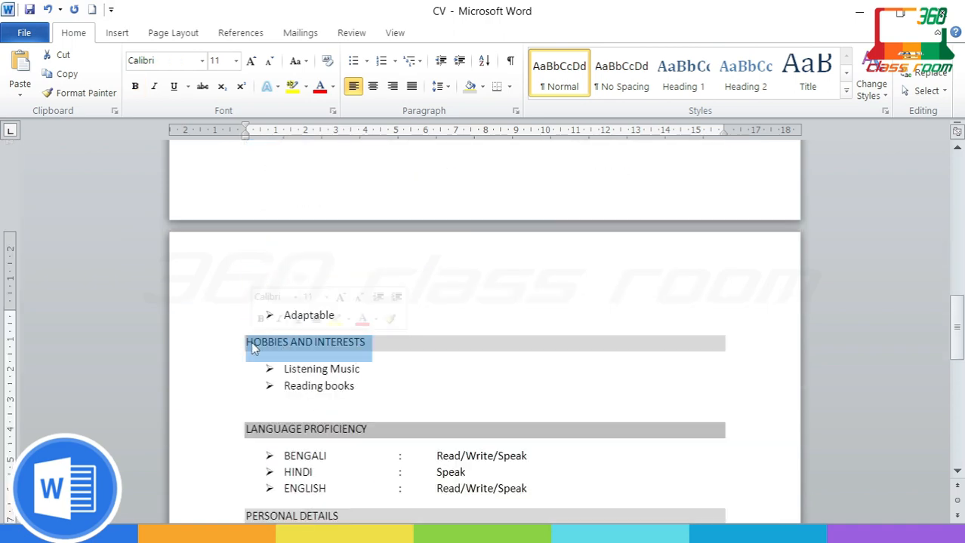
pyautogui.hotkey('ctrl', 'b')
pyautogui.scroll(-3, 376, 305)
pyautogui.moveTo(371, 314); pyautogui.dragTo(249, 317)
pyautogui.hotkey('ctrl', 'b')
pyautogui.scroll(-2, 359, 323)
pyautogui.moveTo(359, 323); pyautogui.dragTo(248, 323)
pyautogui.hotkey('ctrl', 'b')
pyautogui.scroll(-2, 313, 345)
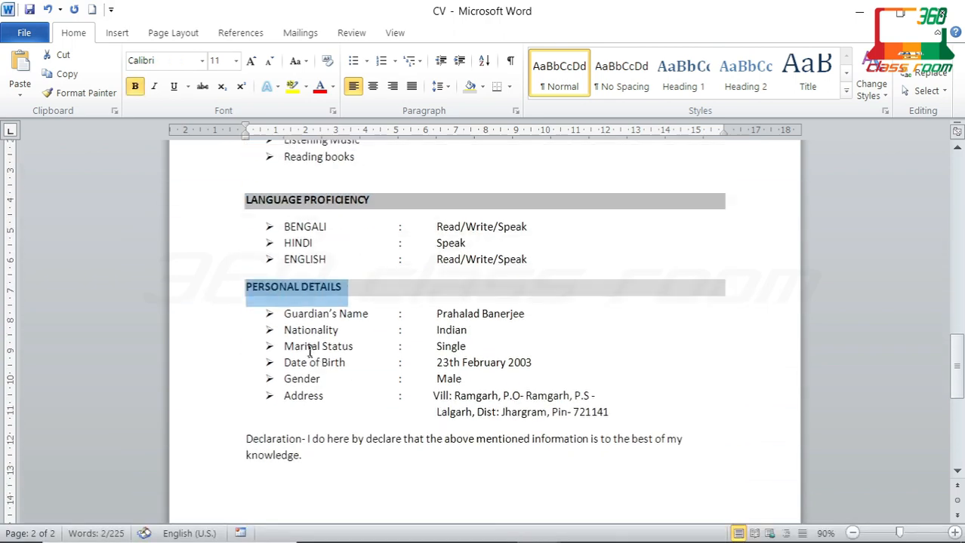
pyautogui.click(344, 358)
pyautogui.scroll(15, 785, 258)
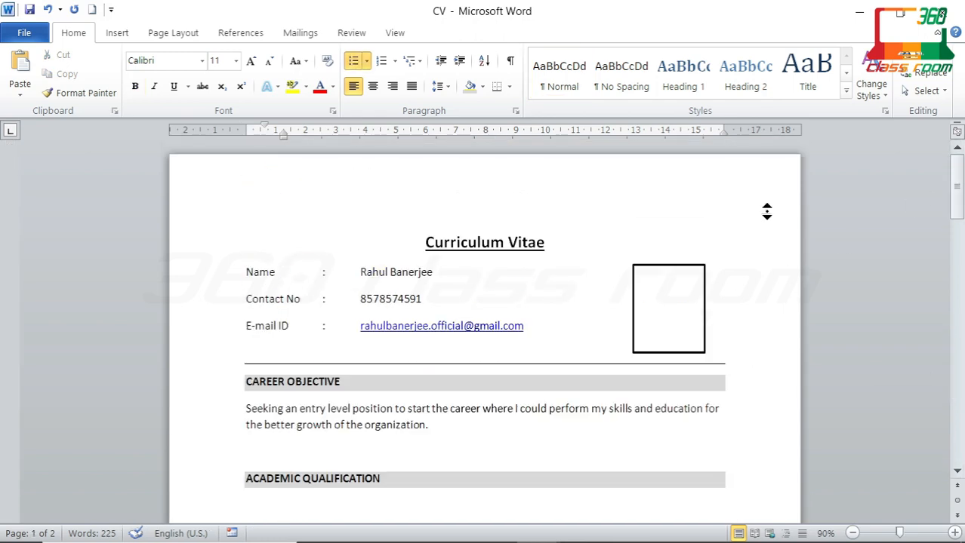
# Step: Autoscroll through the two-page CV to review the finished layout
pyautogui.scroll(-3, 766, 211)
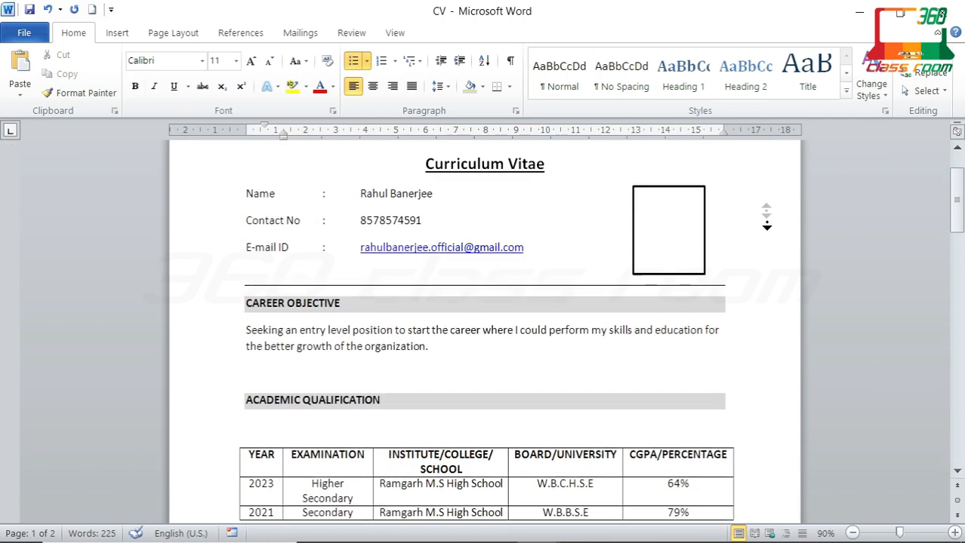
pyautogui.middleClick(768, 223)
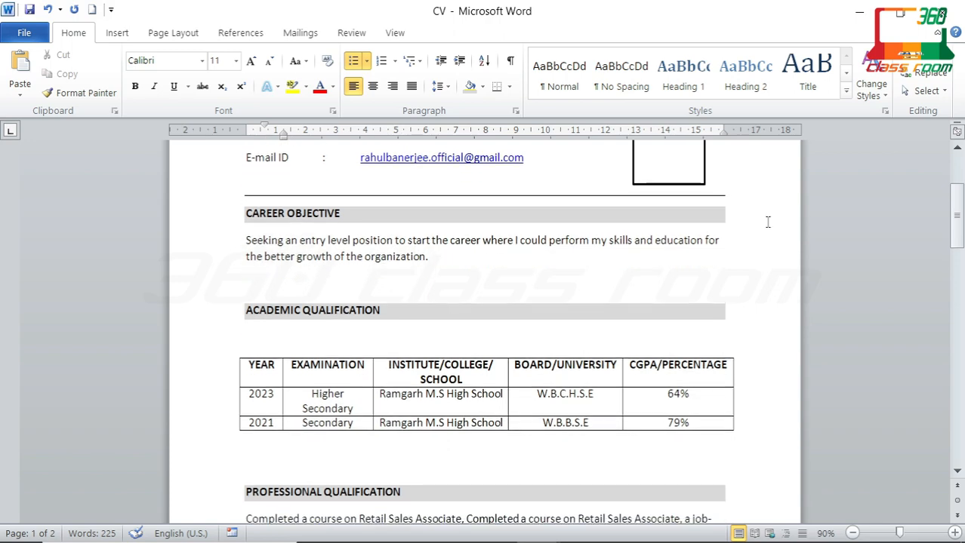
pyautogui.scroll(4, 767, 223)
pyautogui.scroll(2, 768, 222)
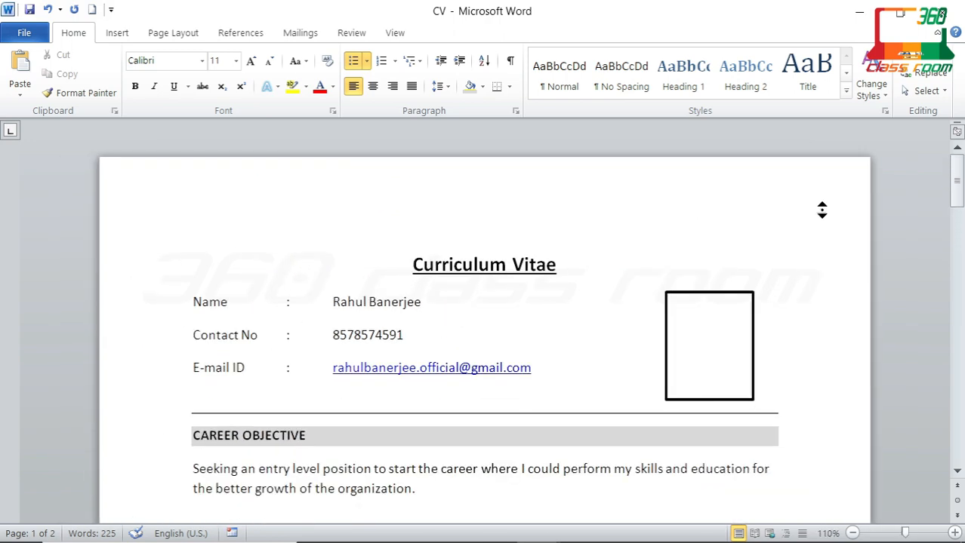
pyautogui.scroll(-2, 822, 225)
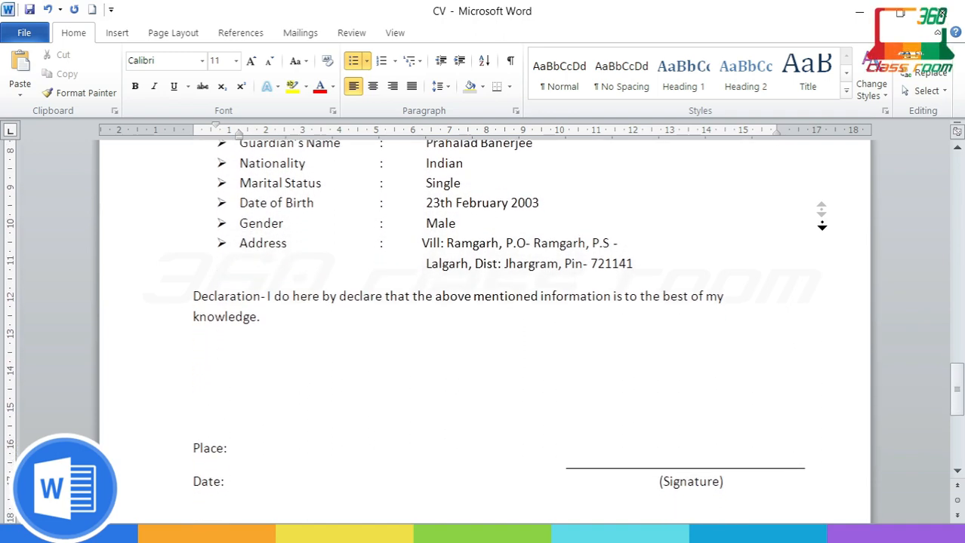
pyautogui.click(822, 223)
# Step: Delete the blank line below the qualifications table
pyautogui.scroll(-5, 822, 222)
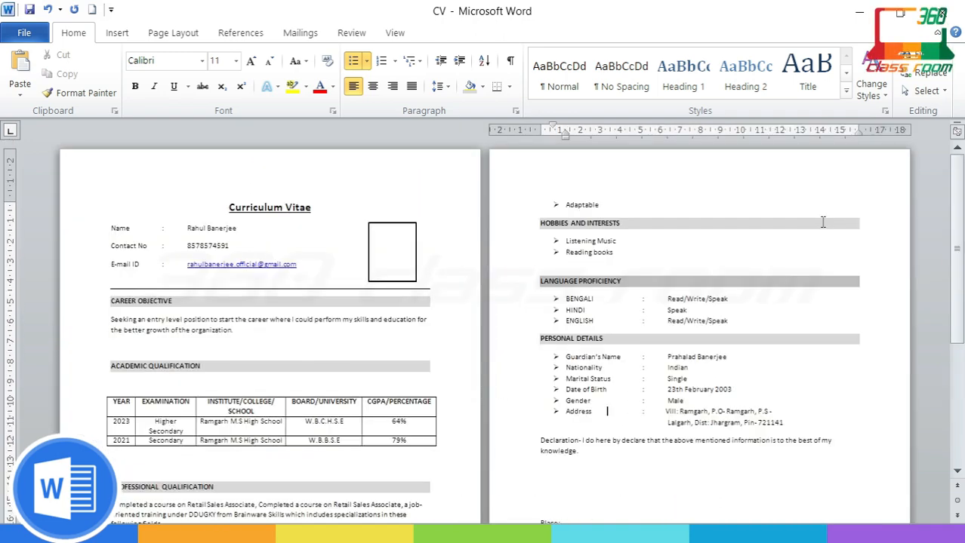
pyautogui.scroll(-3, 821, 222)
pyautogui.scroll(1, 819, 222)
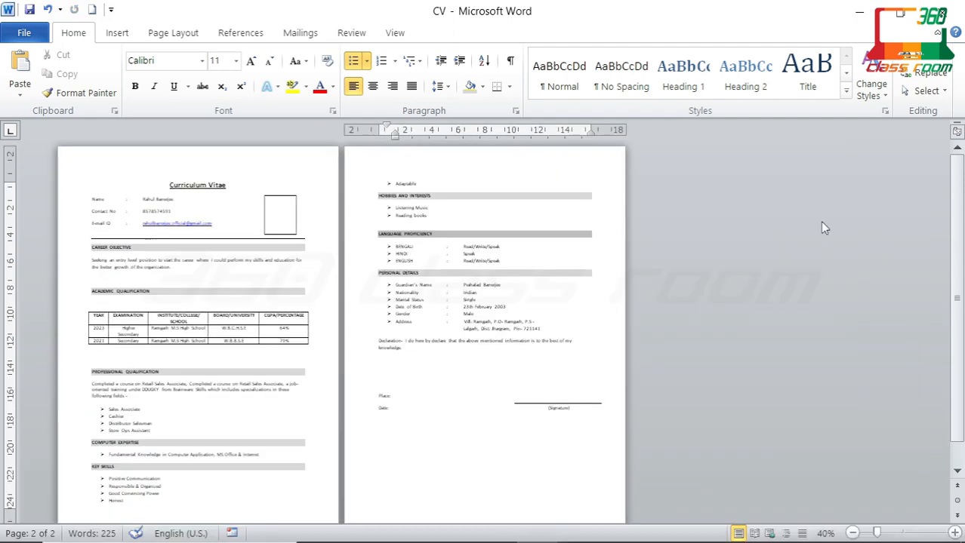
pyautogui.click(106, 358)
pyautogui.press('BackSpace')
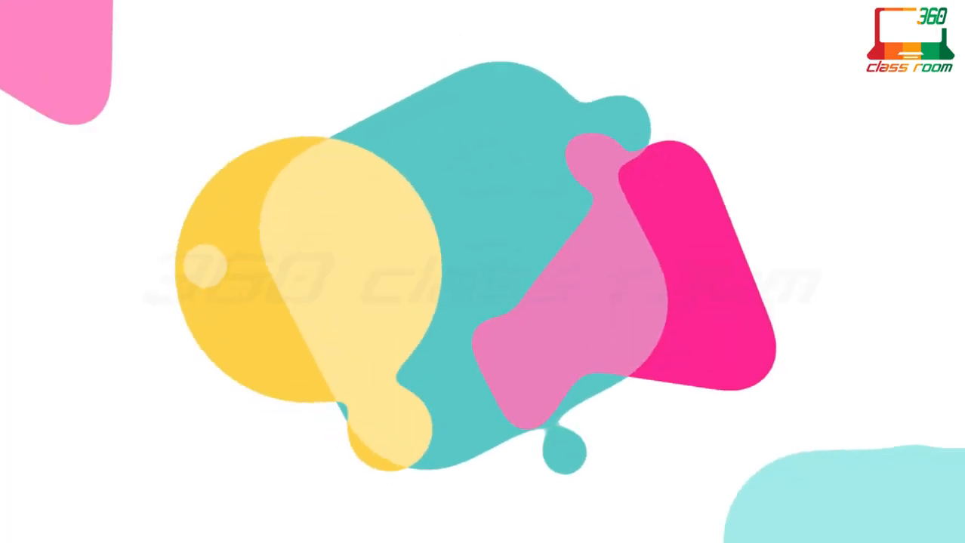